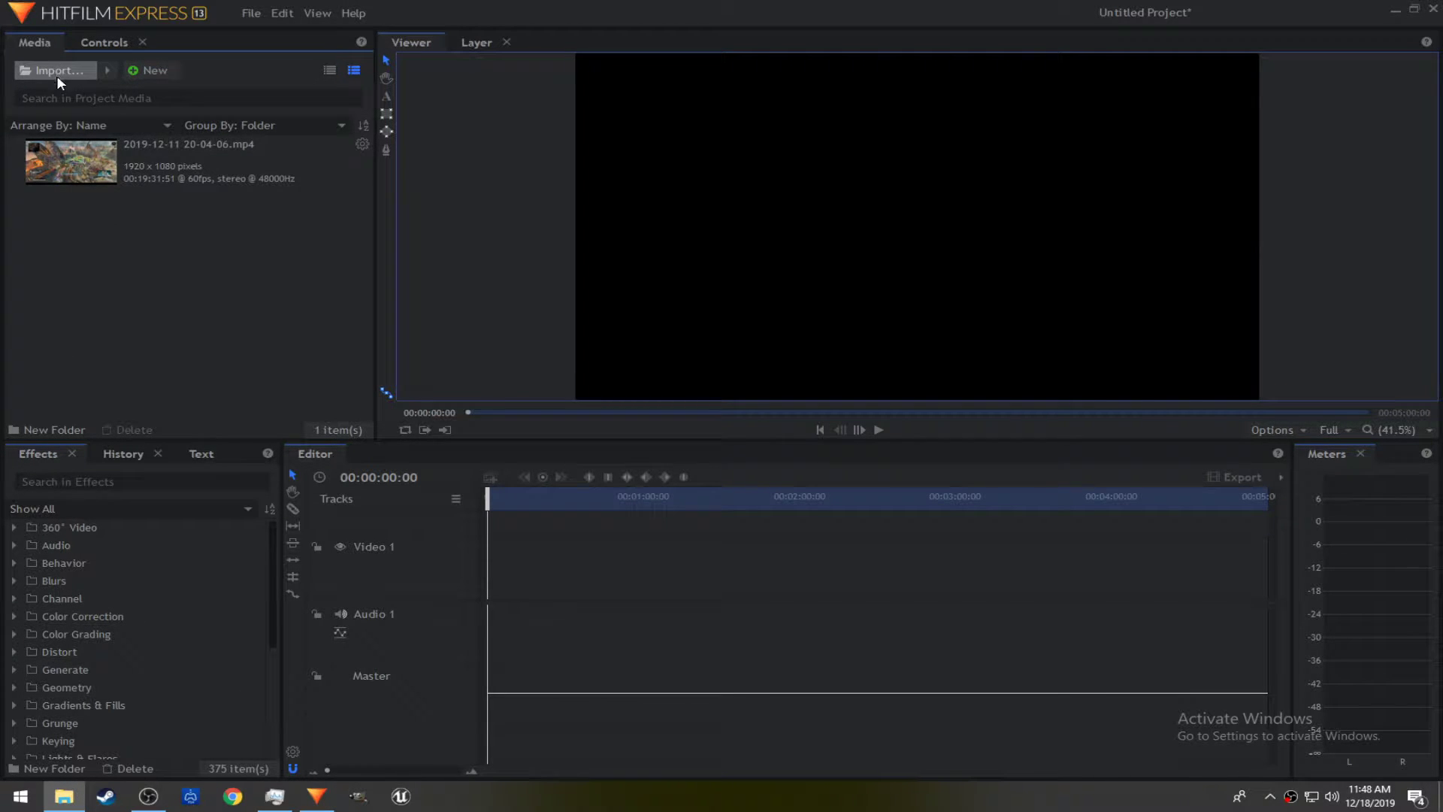
pyautogui.rightClick(64, 796)
pyautogui.click(66, 772)
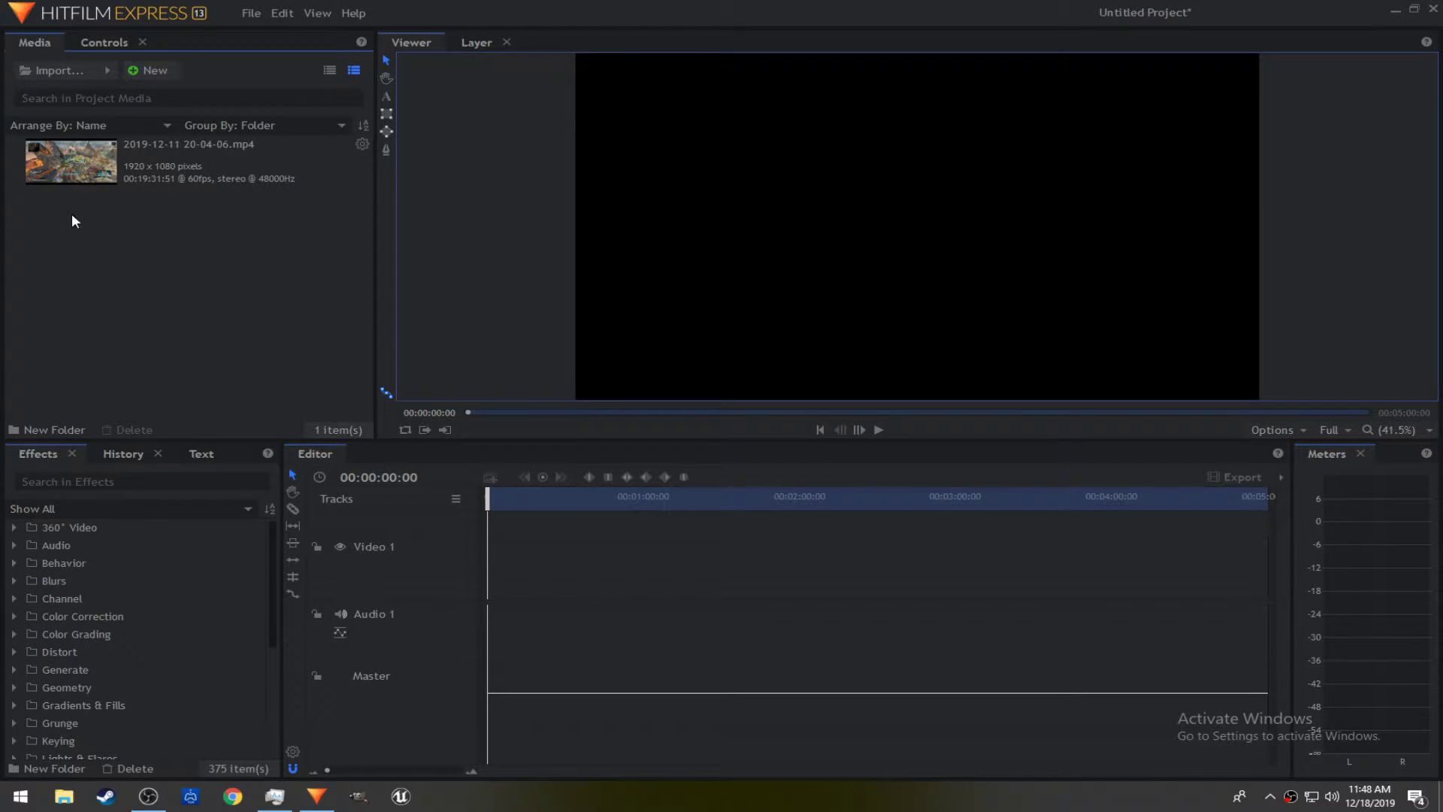
pyautogui.click(101, 42)
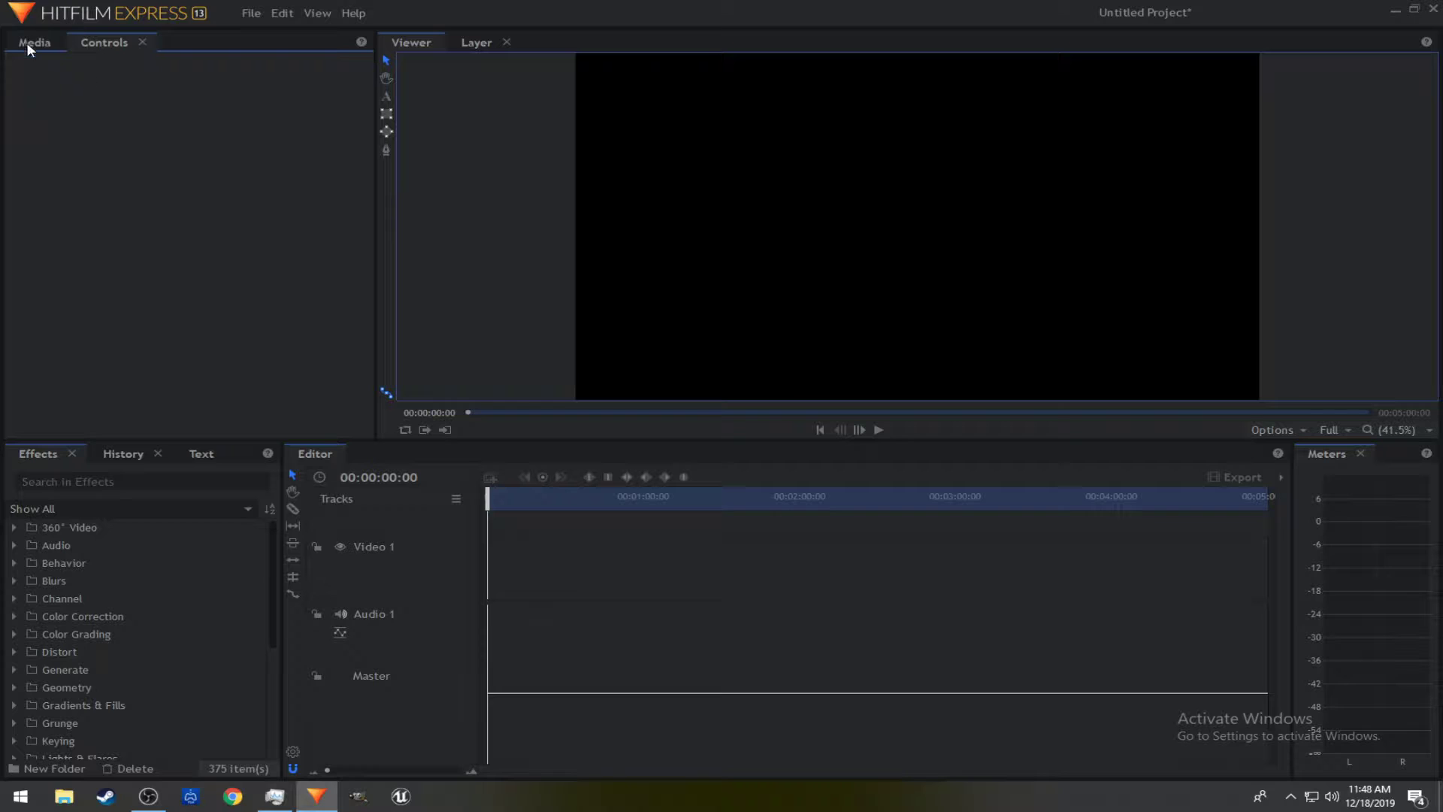
pyautogui.click(27, 45)
pyautogui.moveTo(78, 168); pyautogui.dragTo(489, 611)
# Examine the control properties of the clip's audio part, and the clip properties and transform settings of its video part.
pyautogui.click(101, 46)
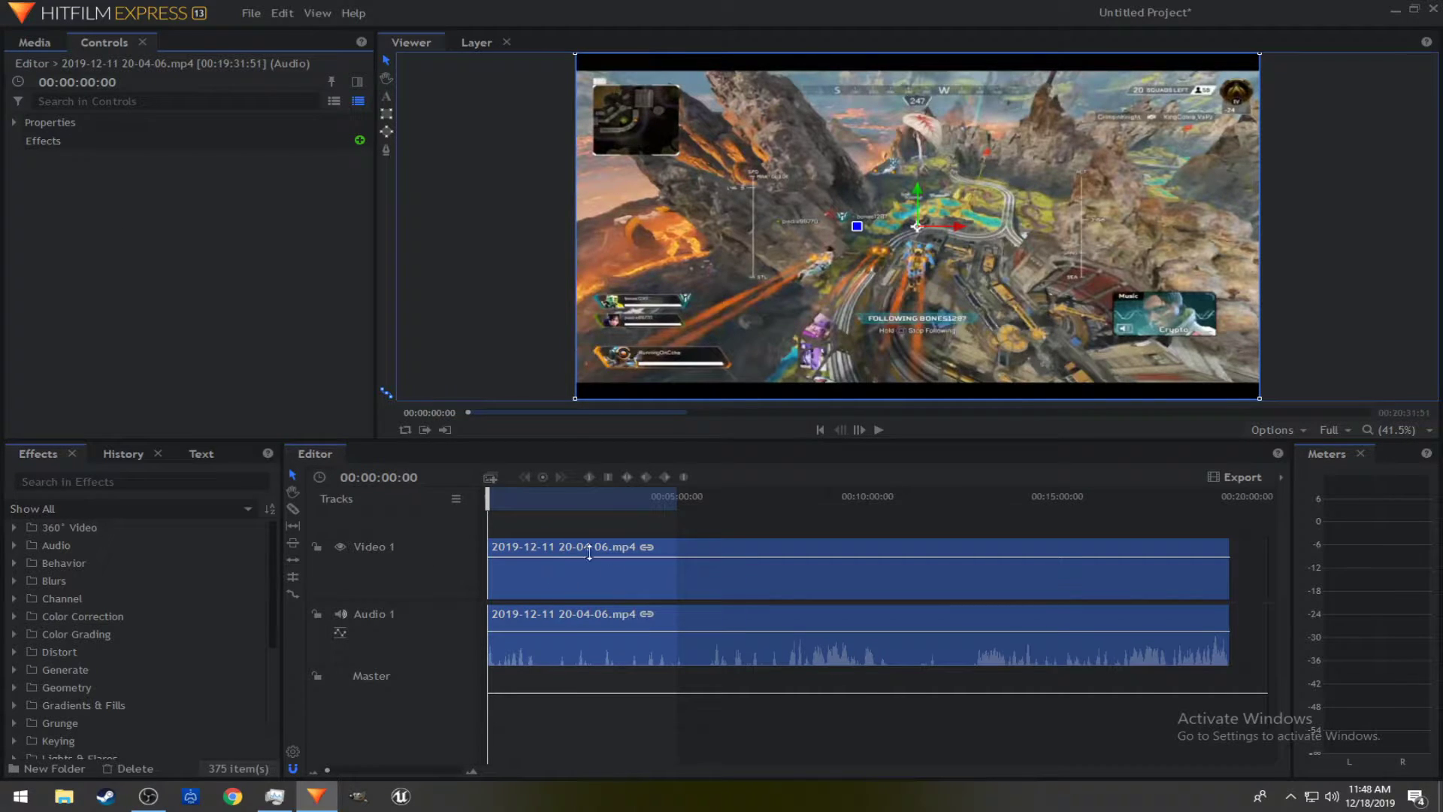
pyautogui.click(12, 122)
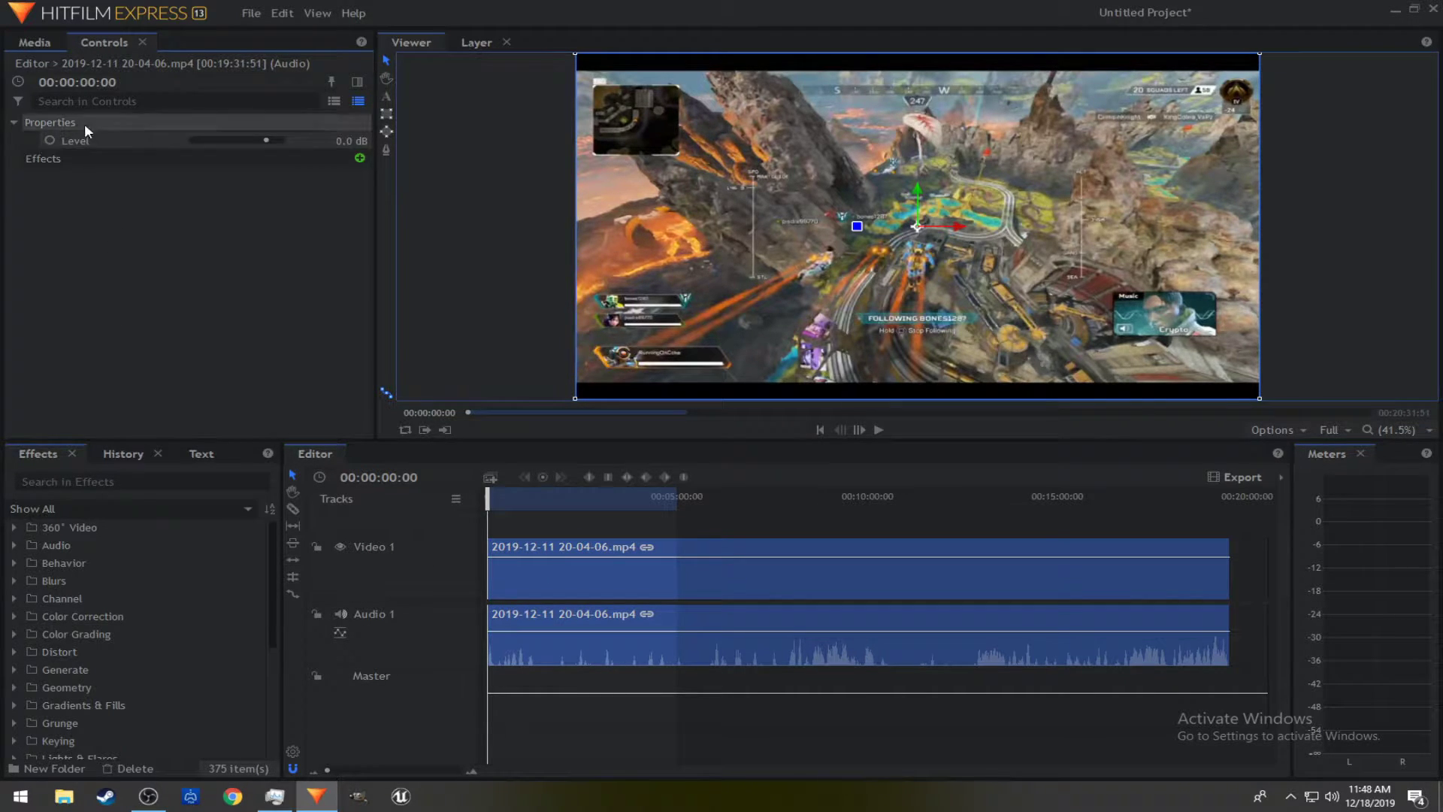
pyautogui.click(75, 159)
pyautogui.click(579, 563)
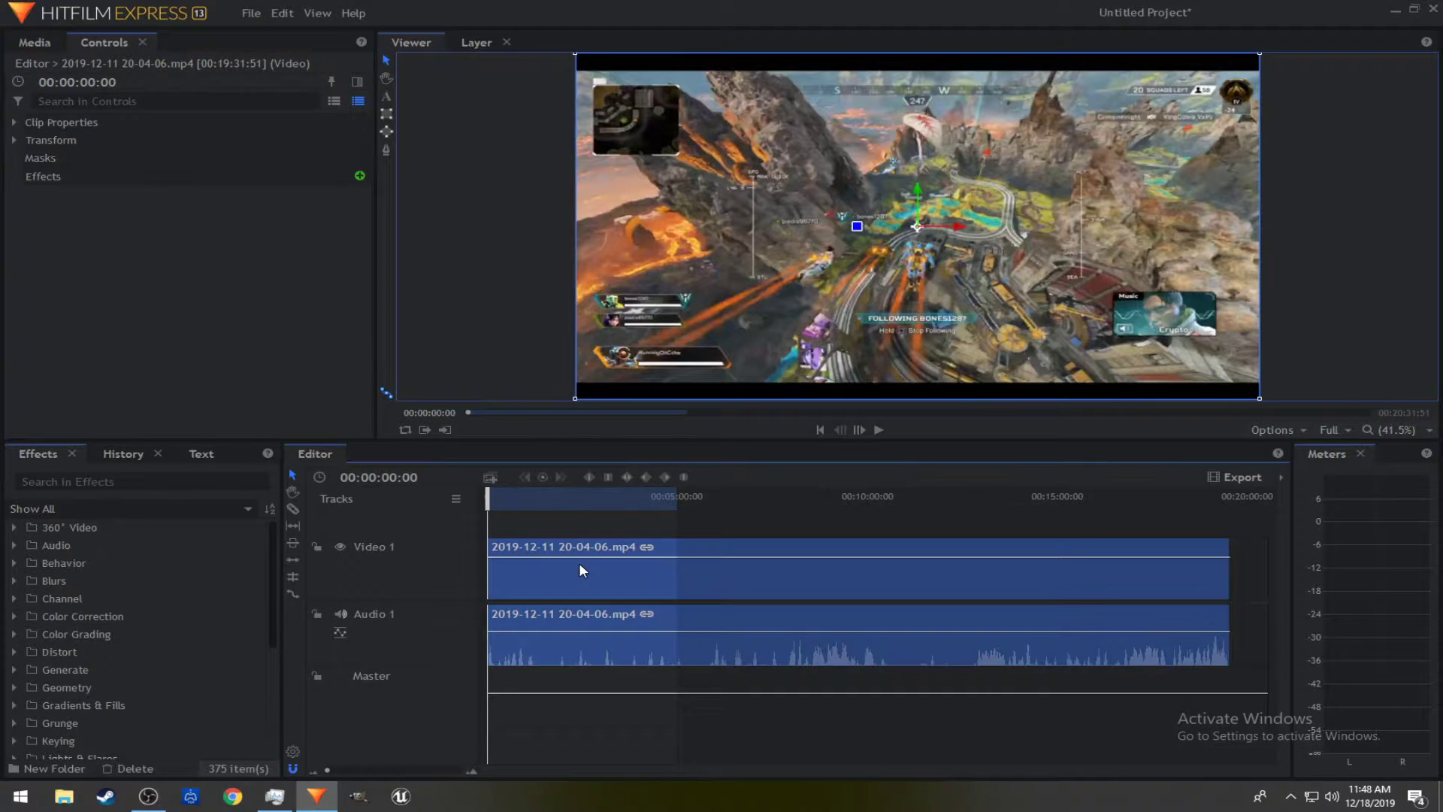
pyautogui.click(14, 139)
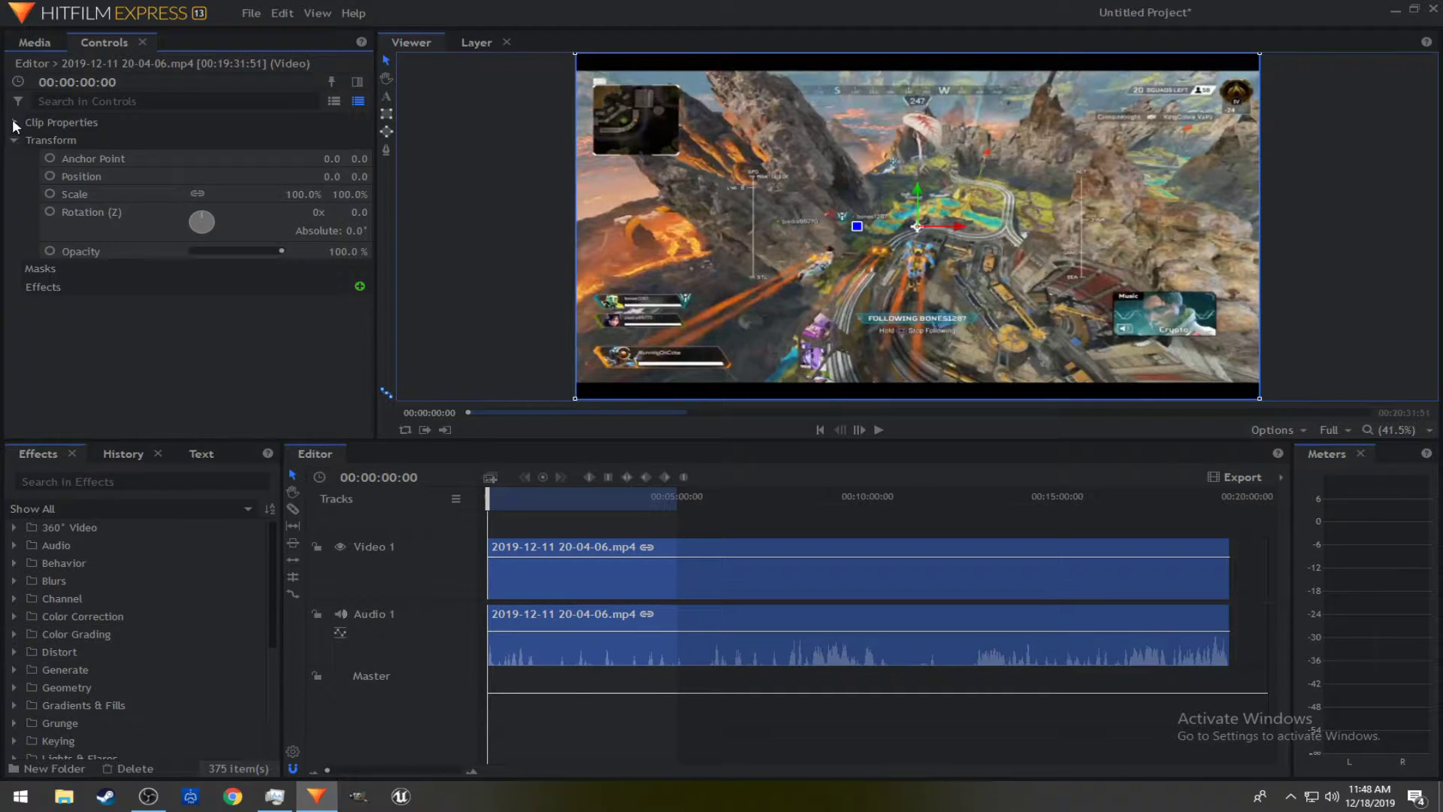
pyautogui.click(12, 121)
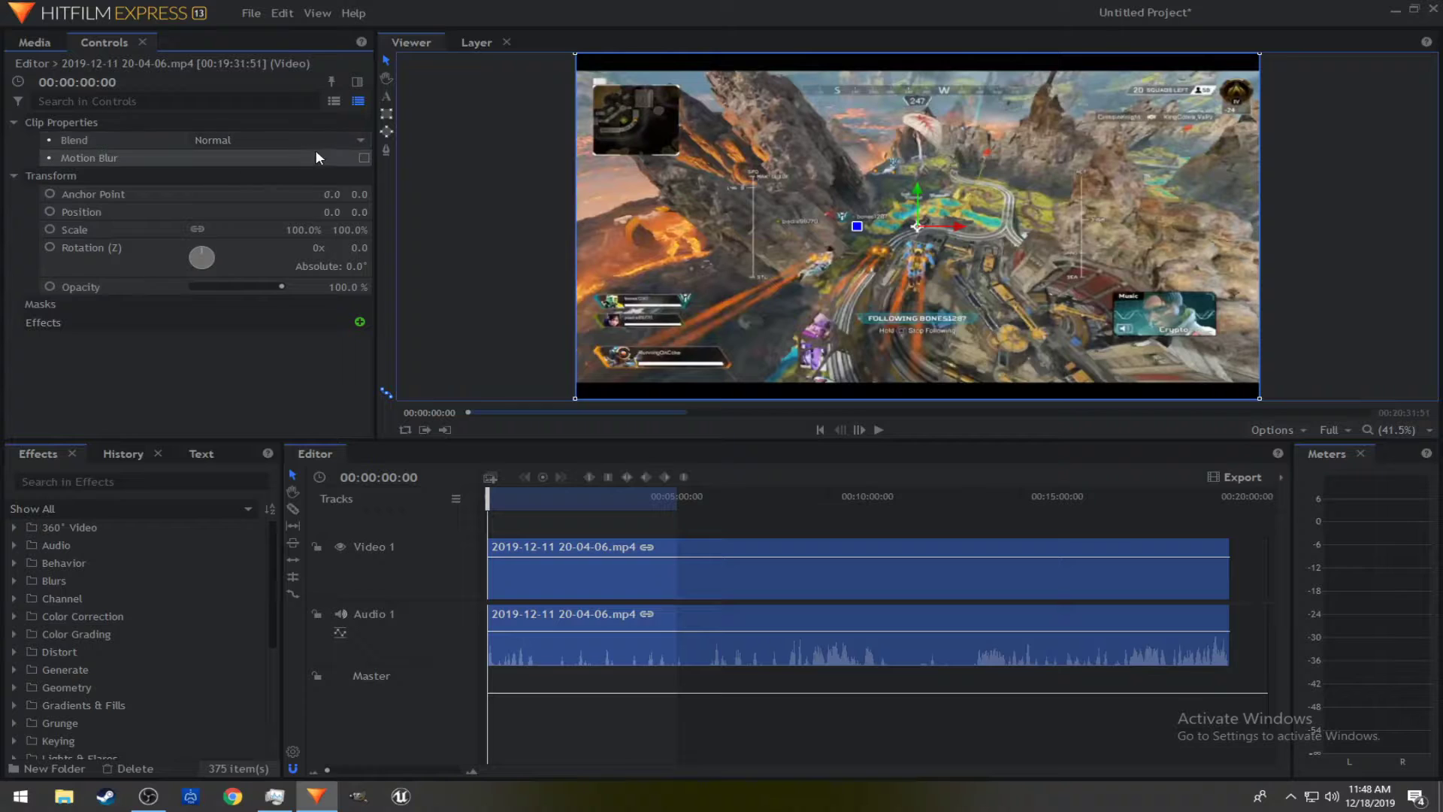
# Try motion blur on the video clip while playing back its opening seconds.
pyautogui.click(349, 157)
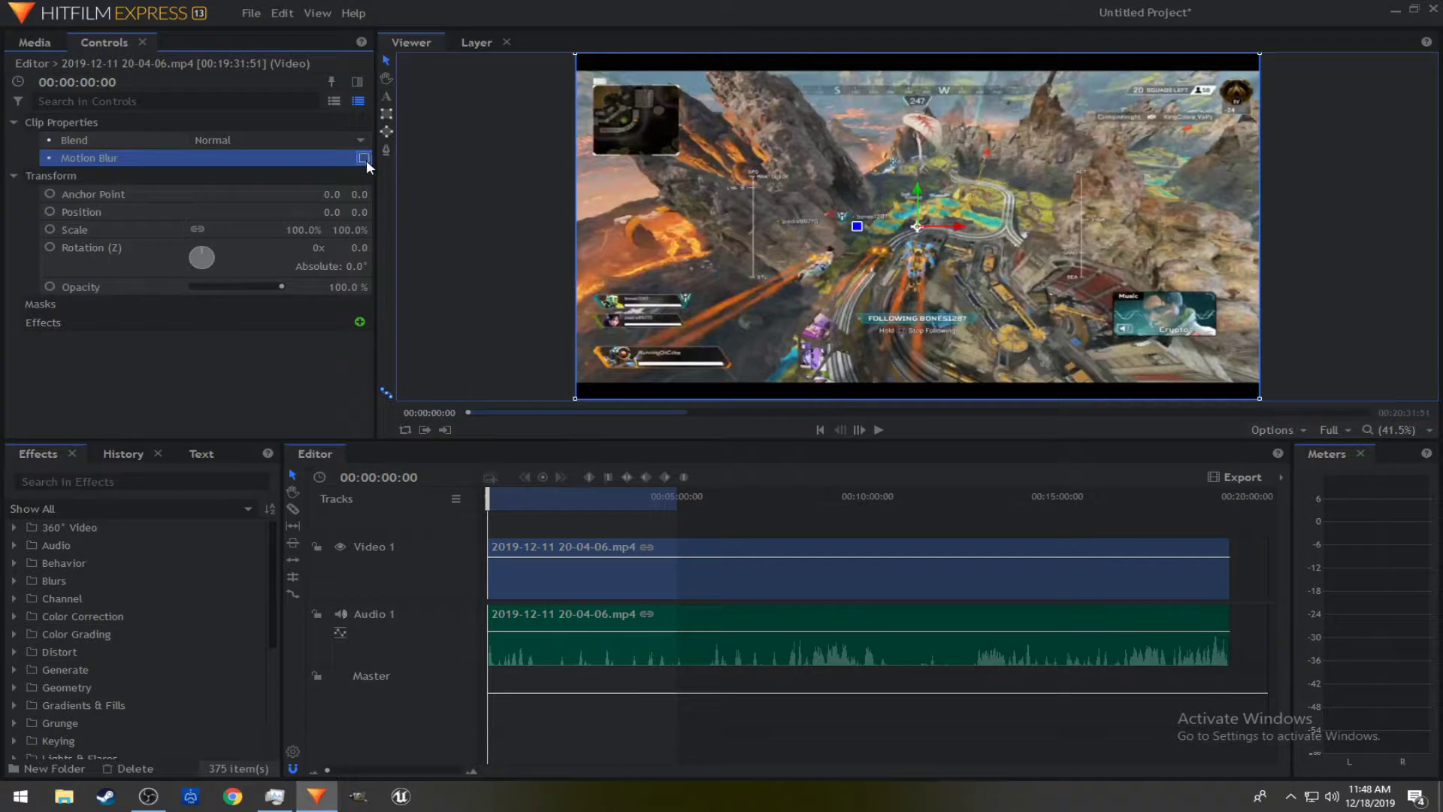
pyautogui.click(364, 158)
pyautogui.click(878, 431)
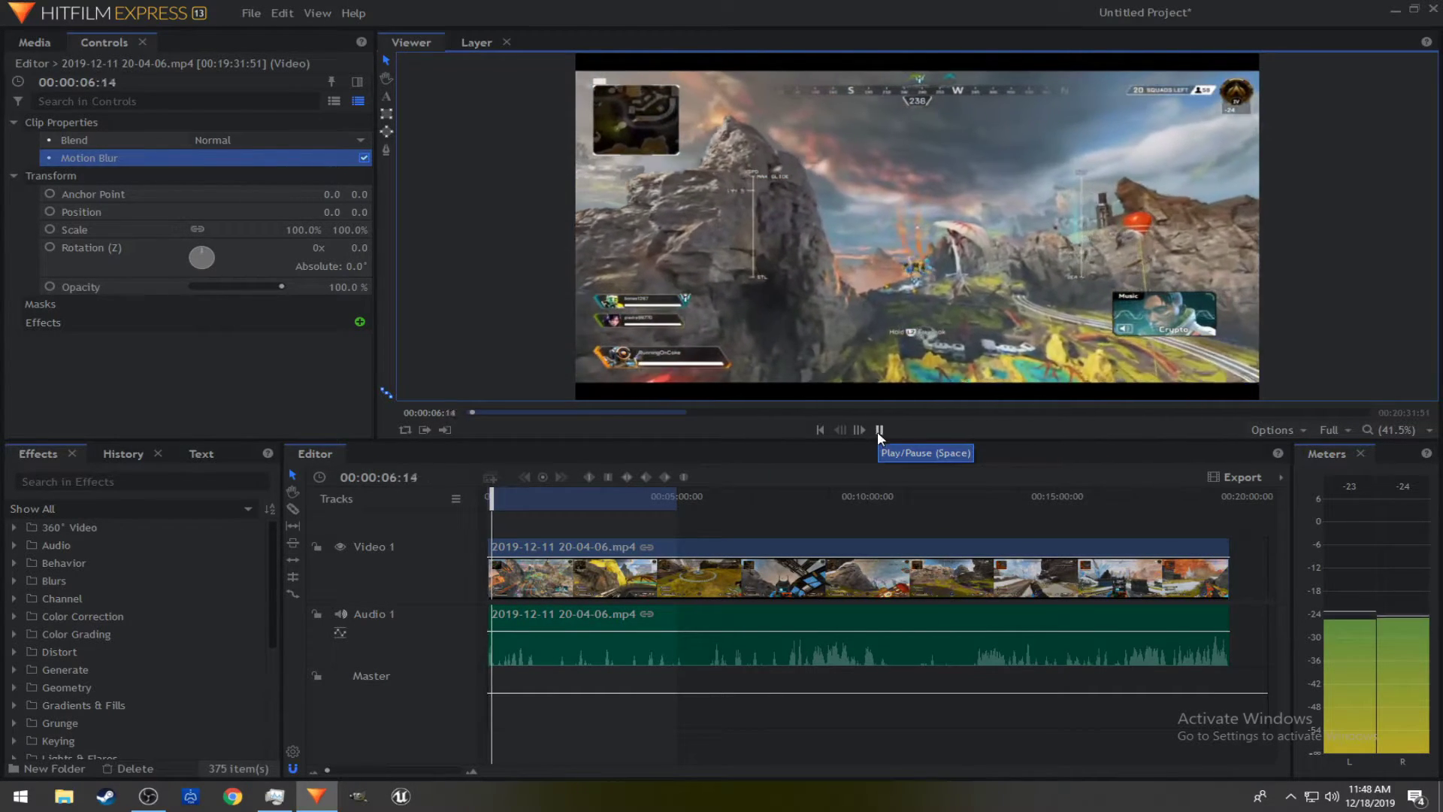
pyautogui.click(878, 431)
pyautogui.click(364, 158)
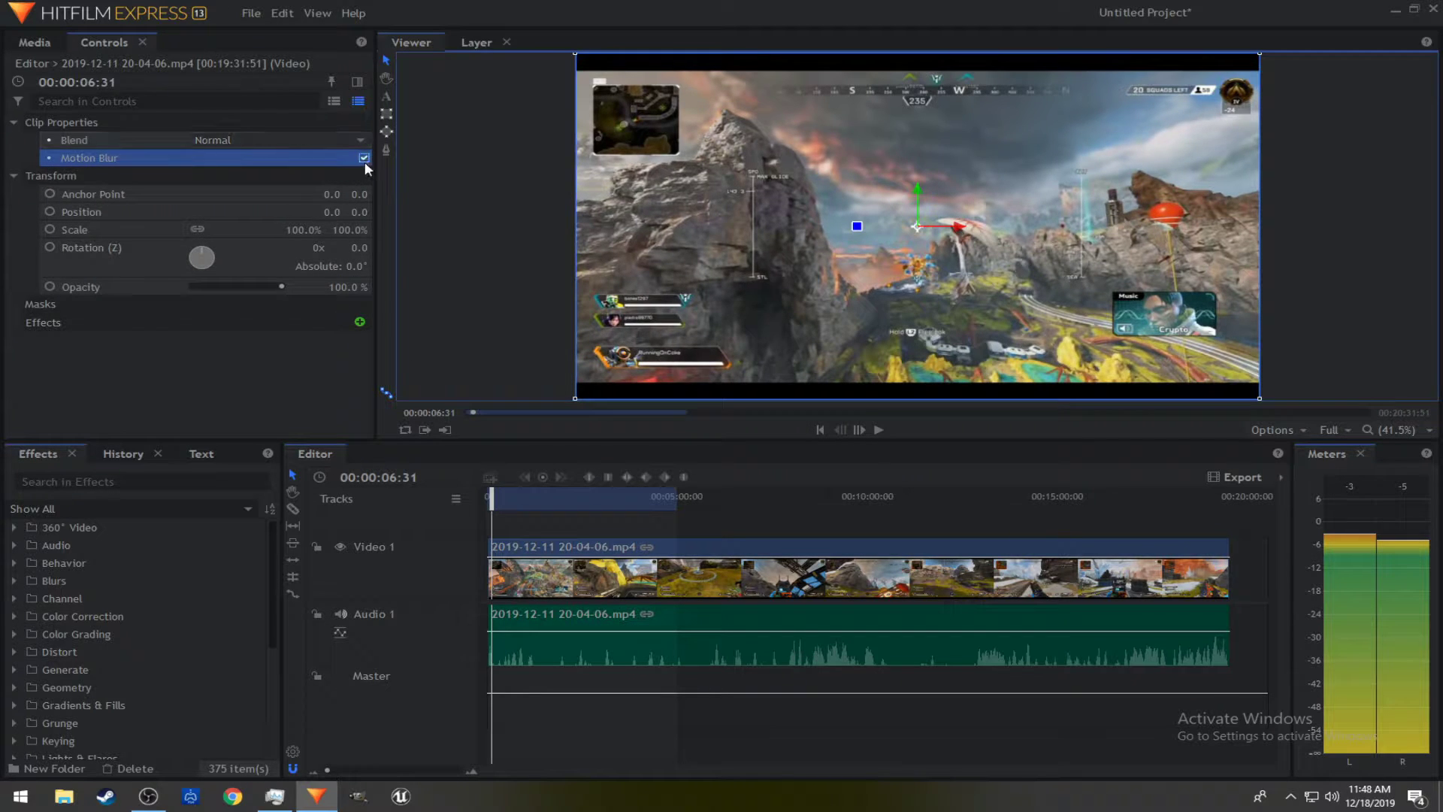
pyautogui.click(116, 304)
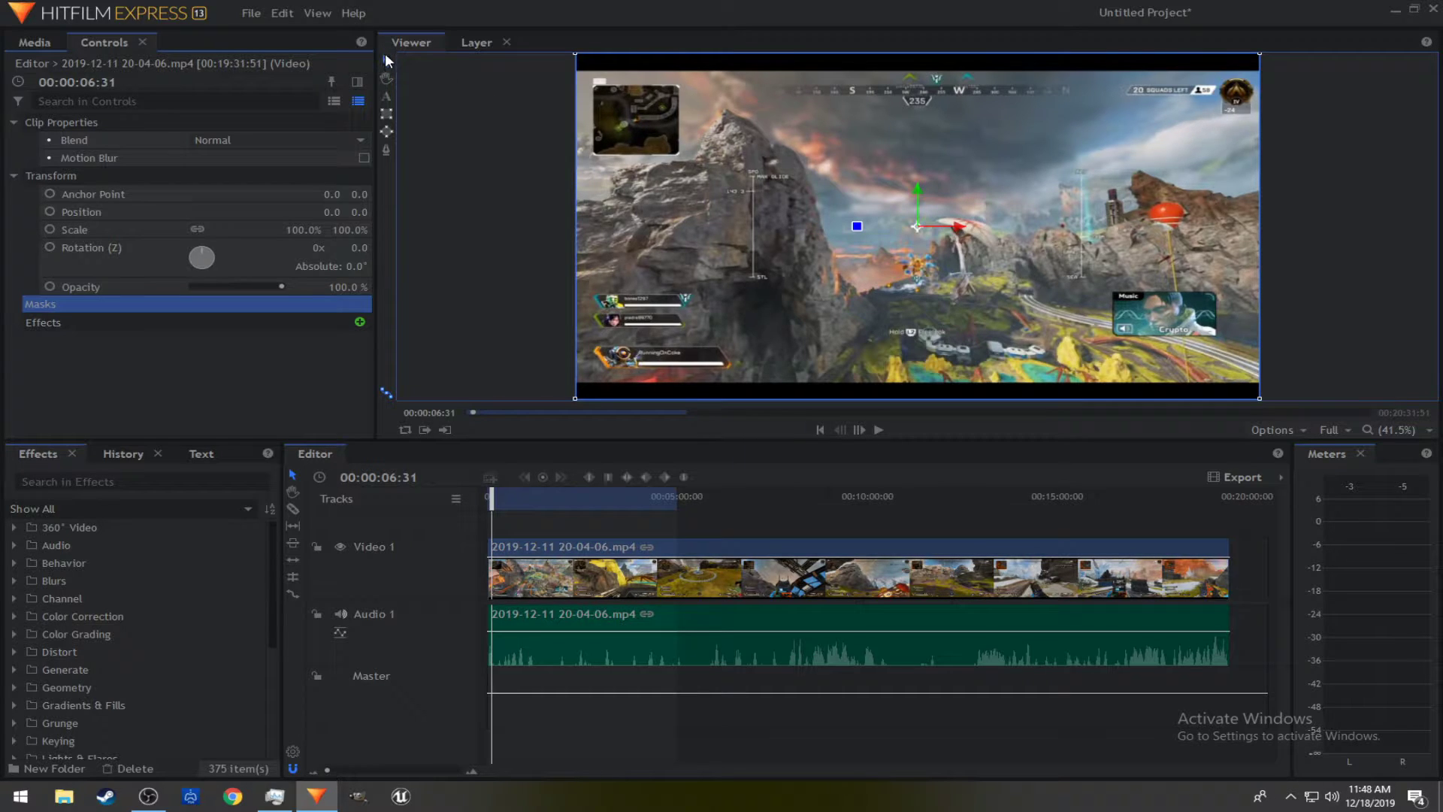
pyautogui.click(386, 77)
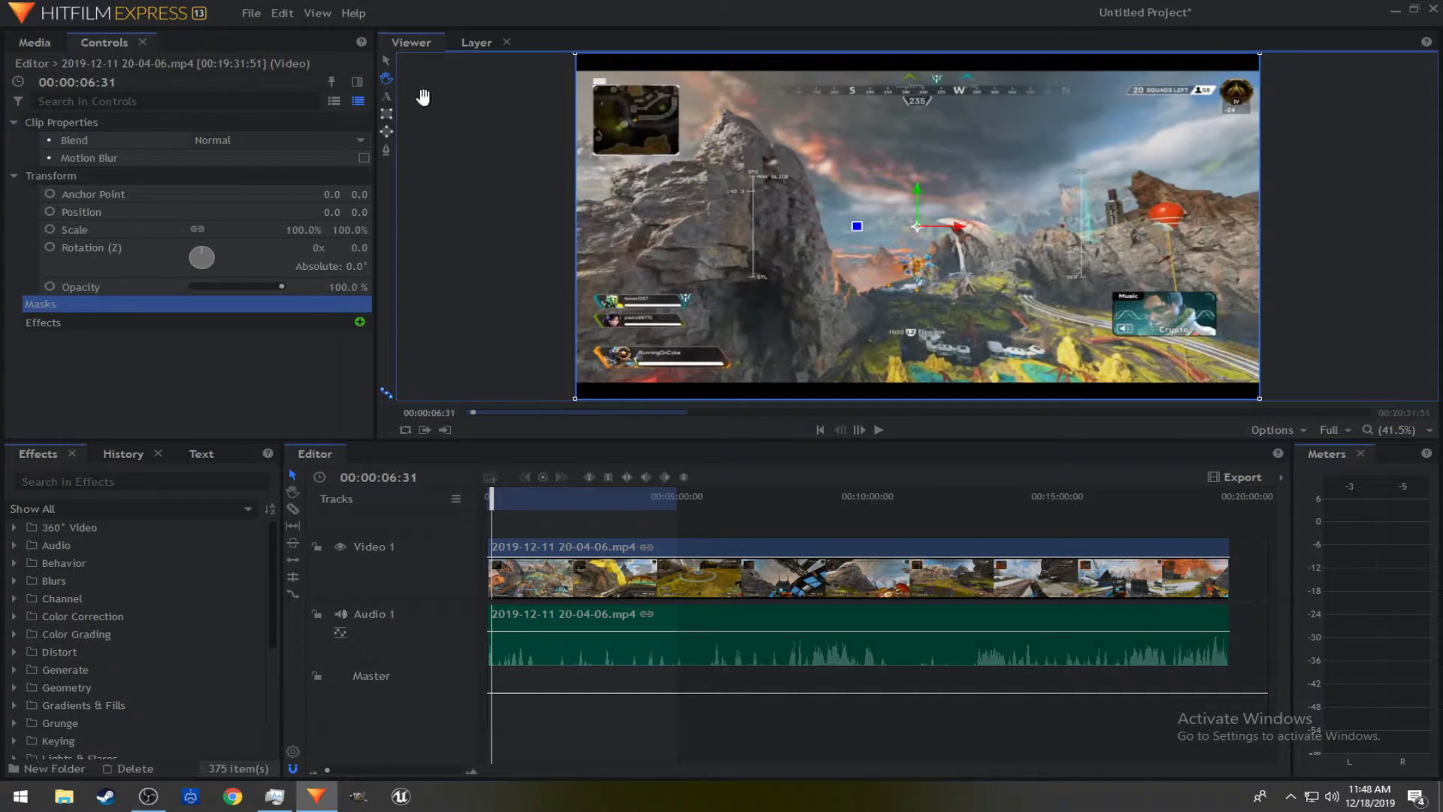
pyautogui.moveTo(736, 156); pyautogui.dragTo(736, 160)
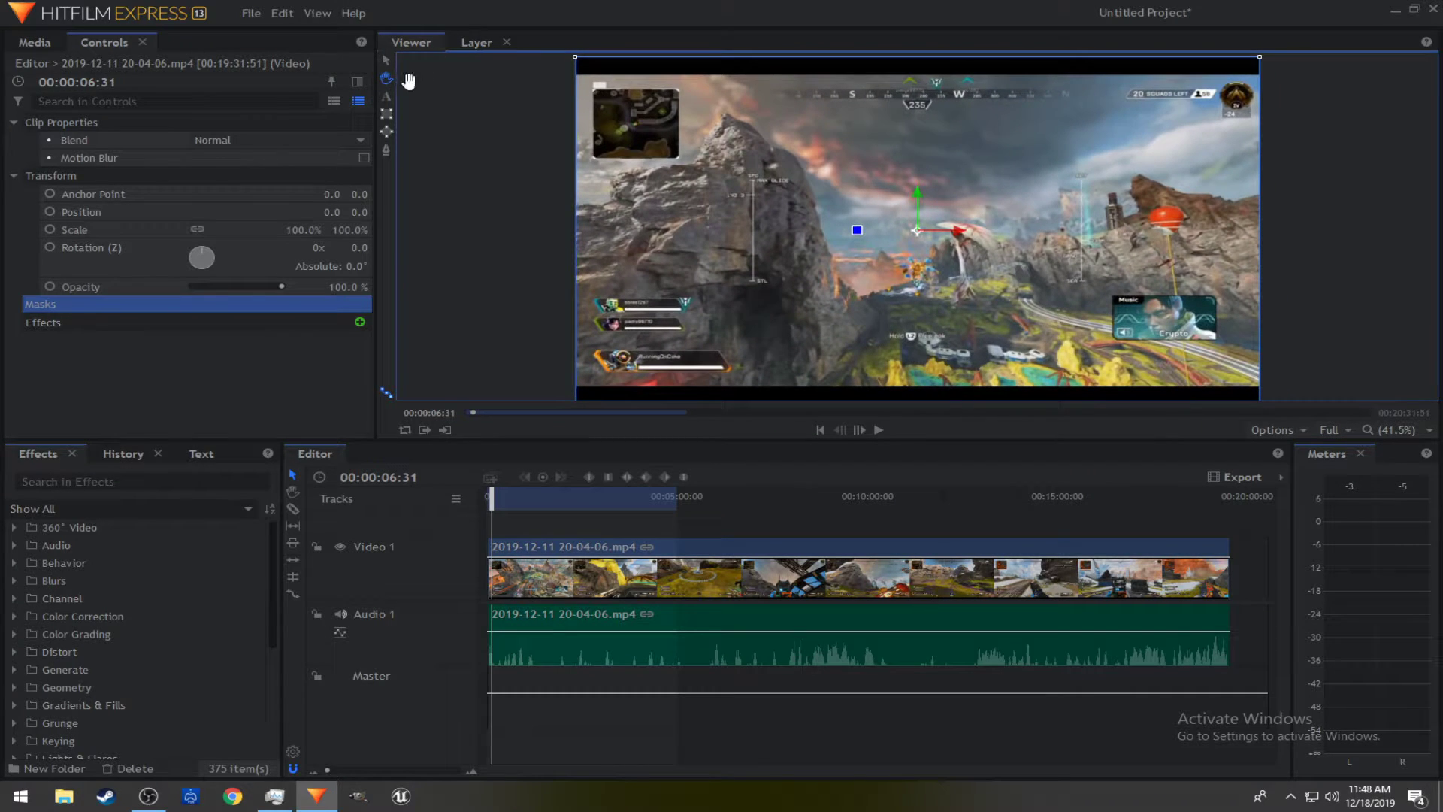
# Draw a text box over the upper-left part of the video frame and enter "this is a video" in it.
pyautogui.click(386, 96)
pyautogui.moveTo(628, 113); pyautogui.dragTo(889, 217)
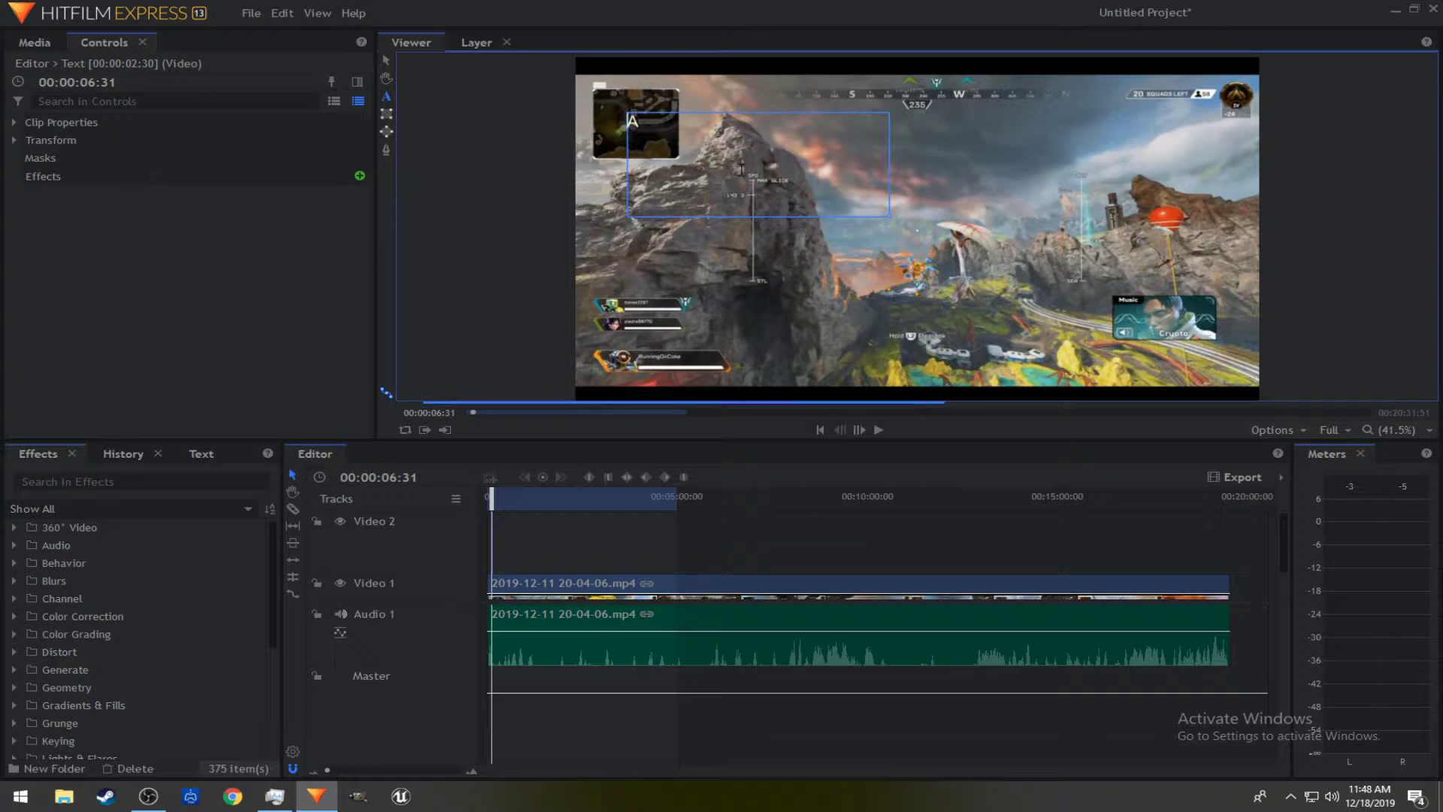
pyautogui.write('Thi')
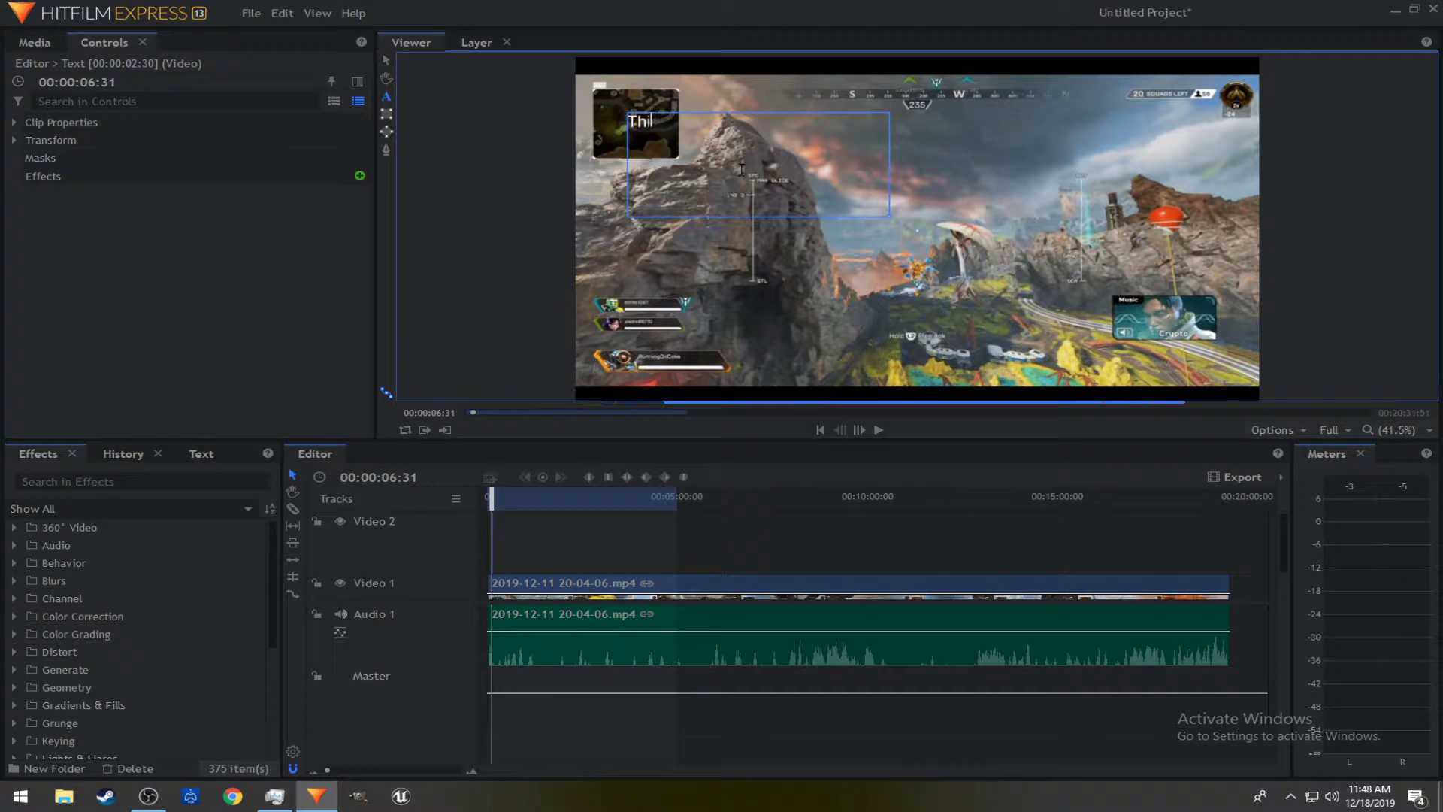
pyautogui.write('s is a video')
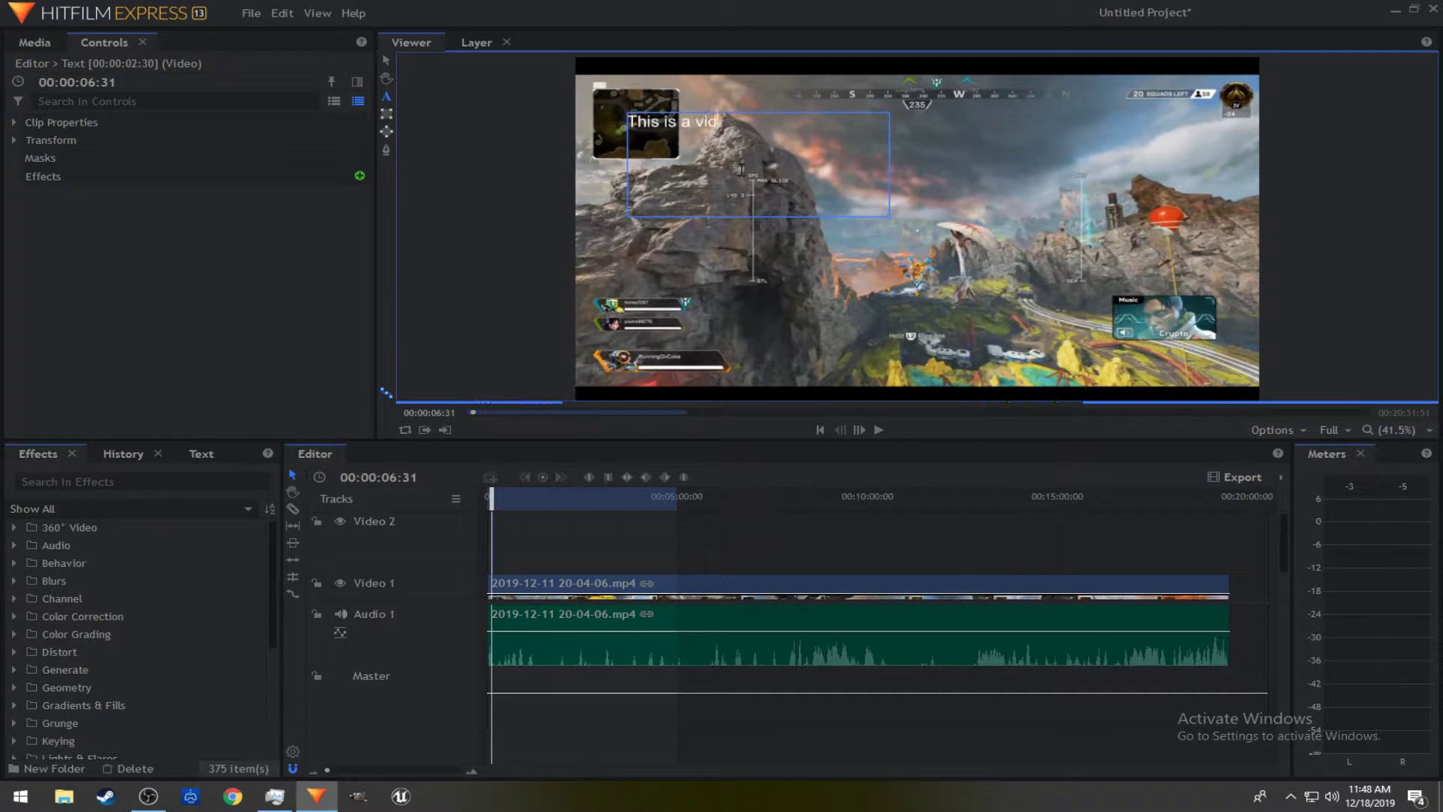
pyautogui.press('BackSpace')
pyautogui.press('BackSpace')
pyautogui.press('BackSpace')
pyautogui.press('BackSpace')
pyautogui.press('BackSpace')
pyautogui.press('BackSpace')
pyautogui.press('BackSpace')
pyautogui.press('BackSpace')
pyautogui.press('BackSpace')
pyautogui.press('BackSpace')
pyautogui.press('BackSpace')
pyautogui.press('BackSpace')
pyautogui.press('BackSpace')
pyautogui.press('BackSpace')
pyautogui.press('BackSpace')
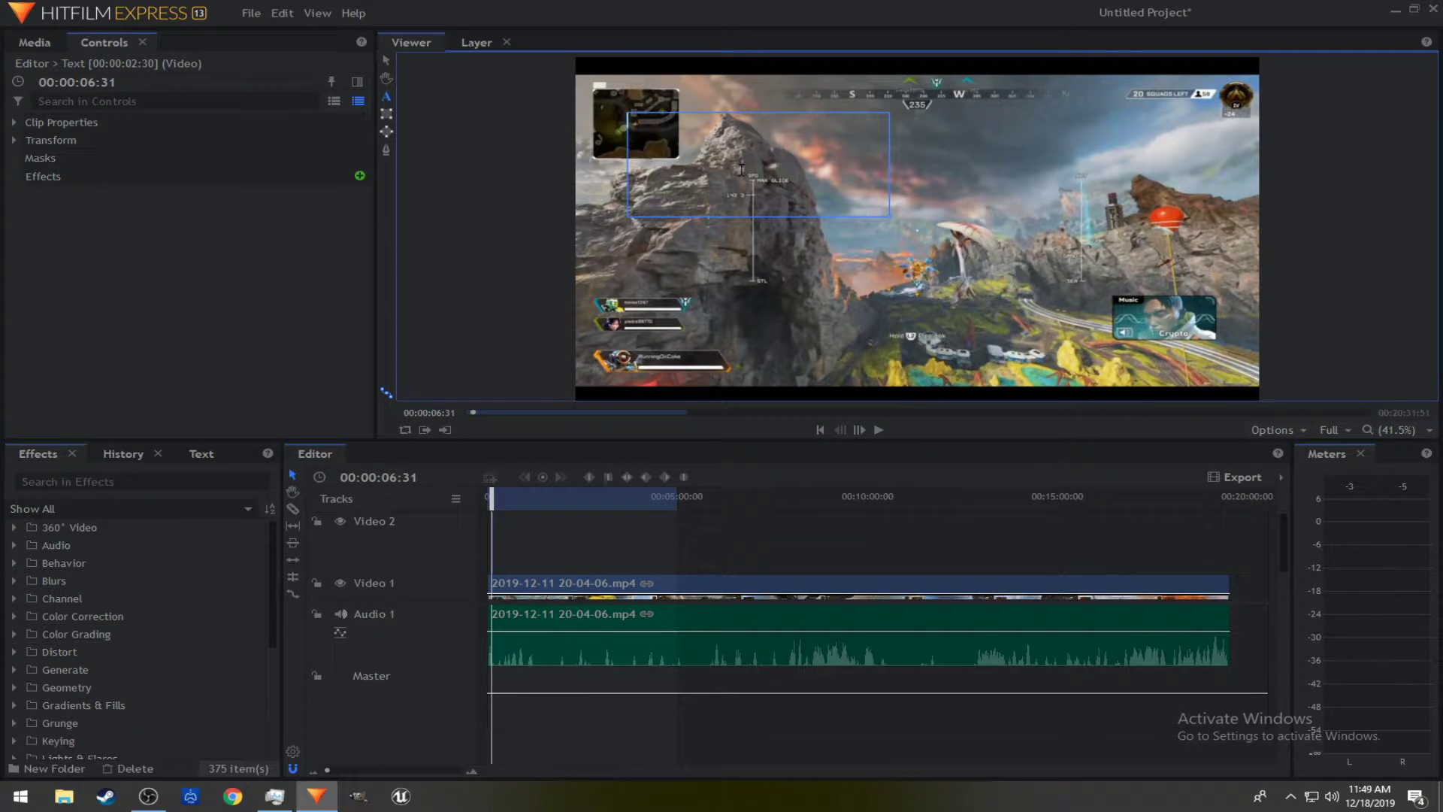
pyautogui.write('th')
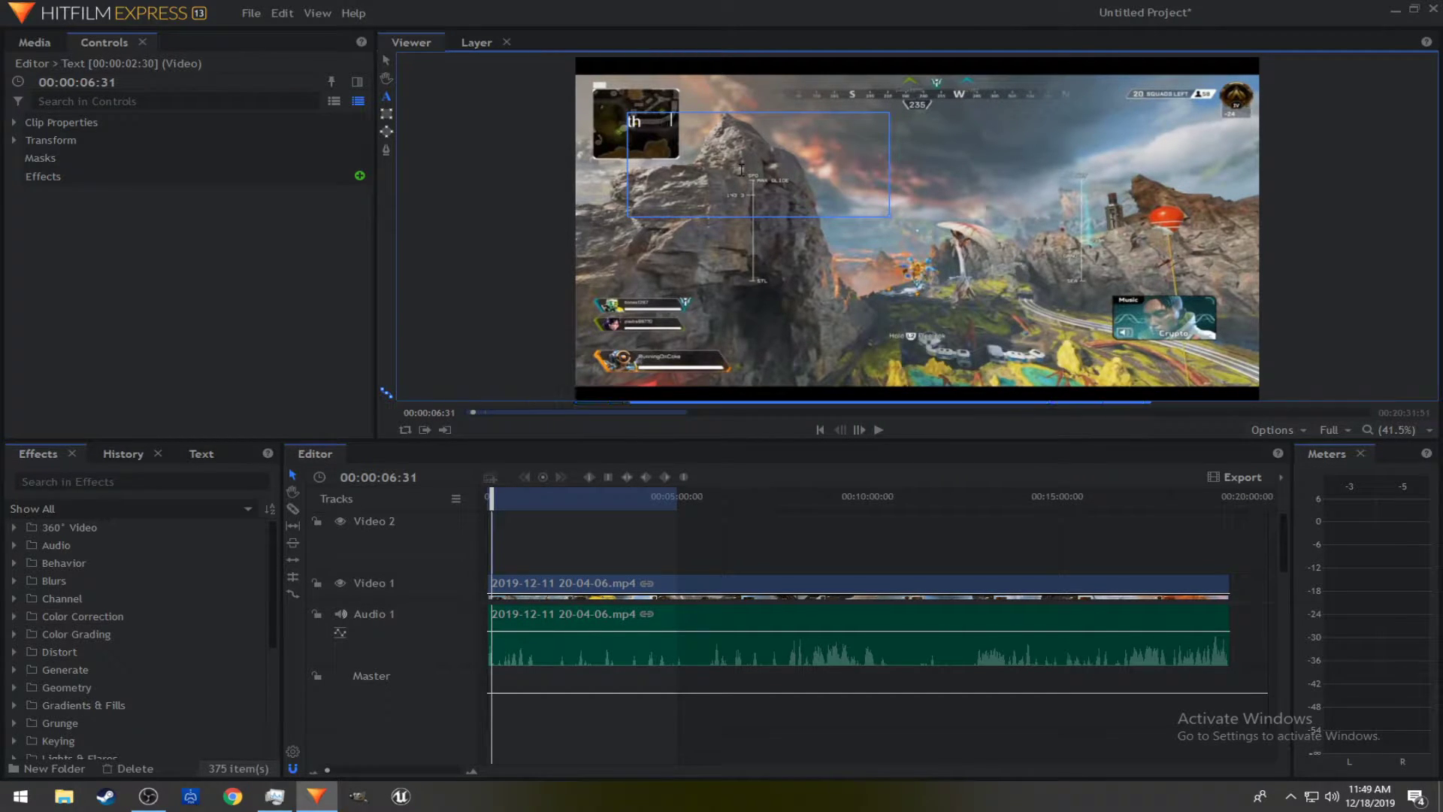
pyautogui.write('is is a video')
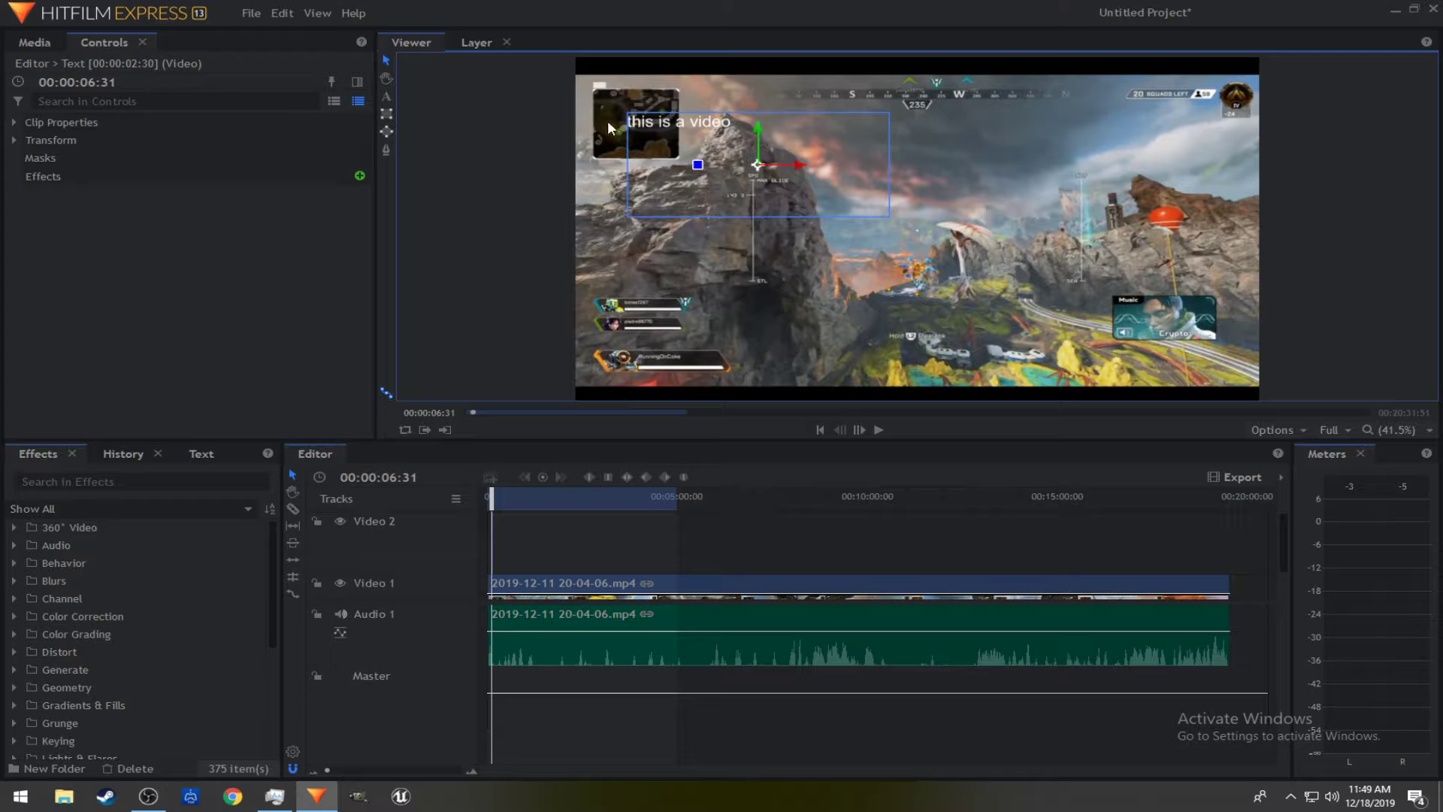
# Format the entire text "this is a video" in the Leelawade font with the Bold style.
pyautogui.click(385, 96)
pyautogui.click(202, 453)
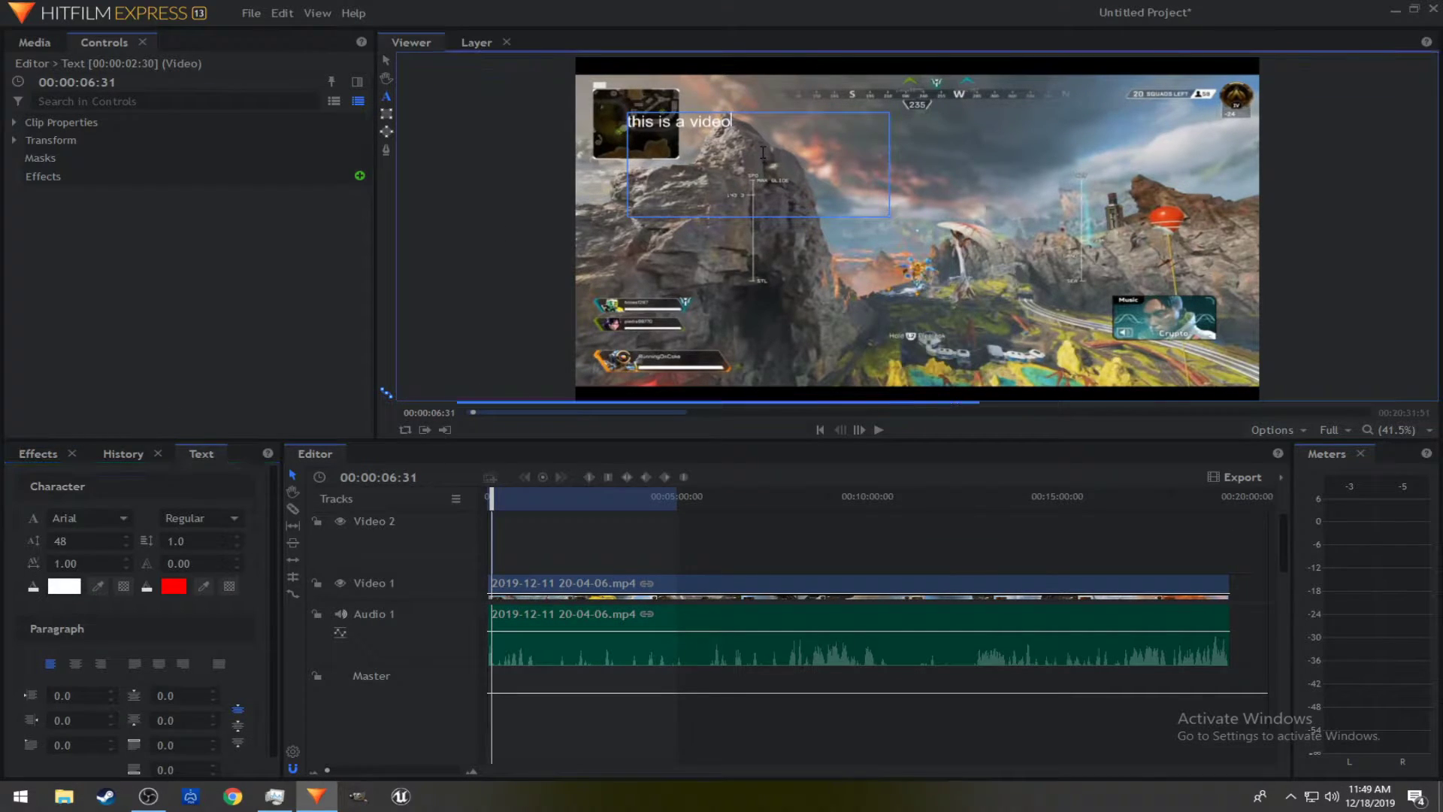
pyautogui.hotkey('ctrl', 'a')
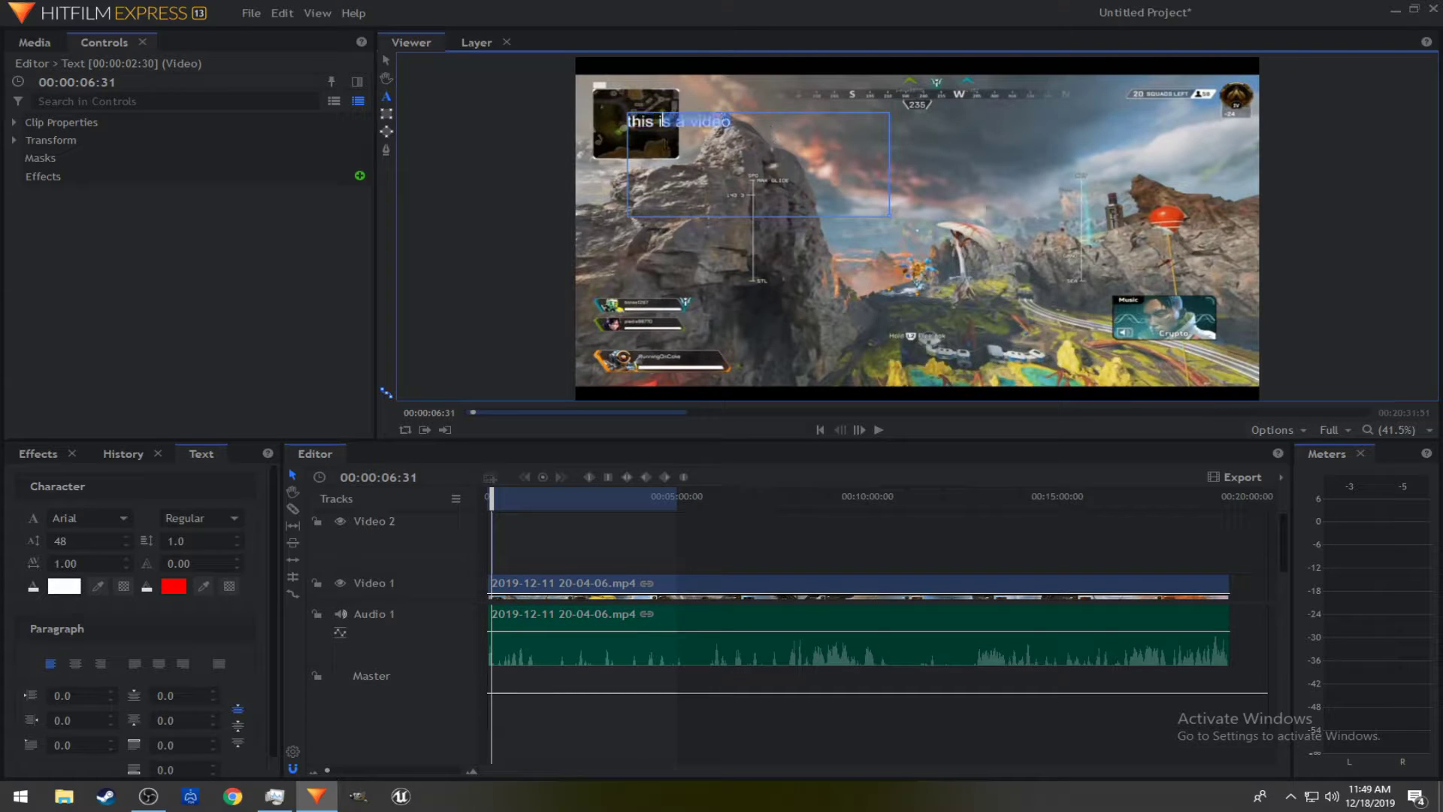
pyautogui.click(97, 518)
pyautogui.click(103, 511)
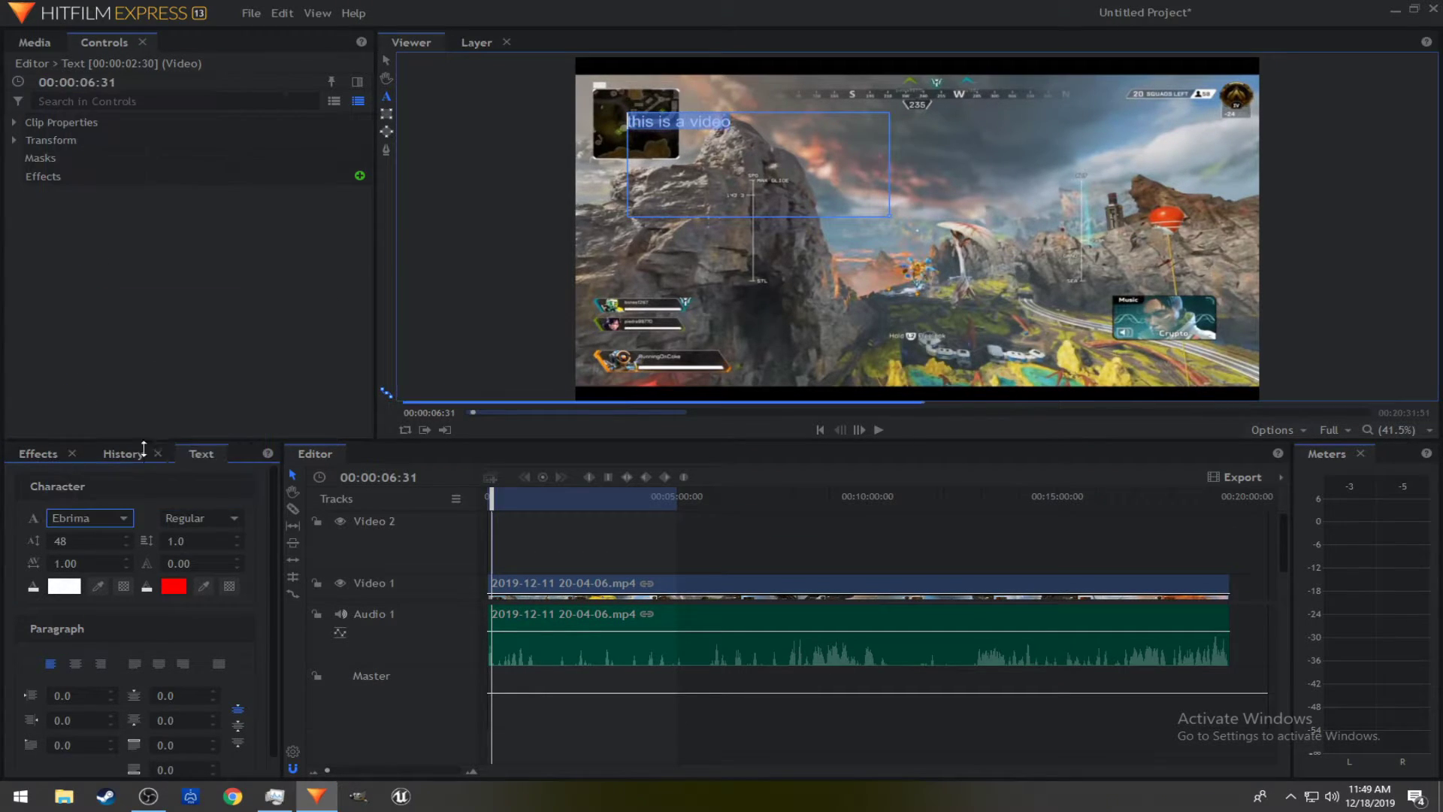
pyautogui.click(96, 518)
pyautogui.click(172, 509)
pyautogui.click(169, 522)
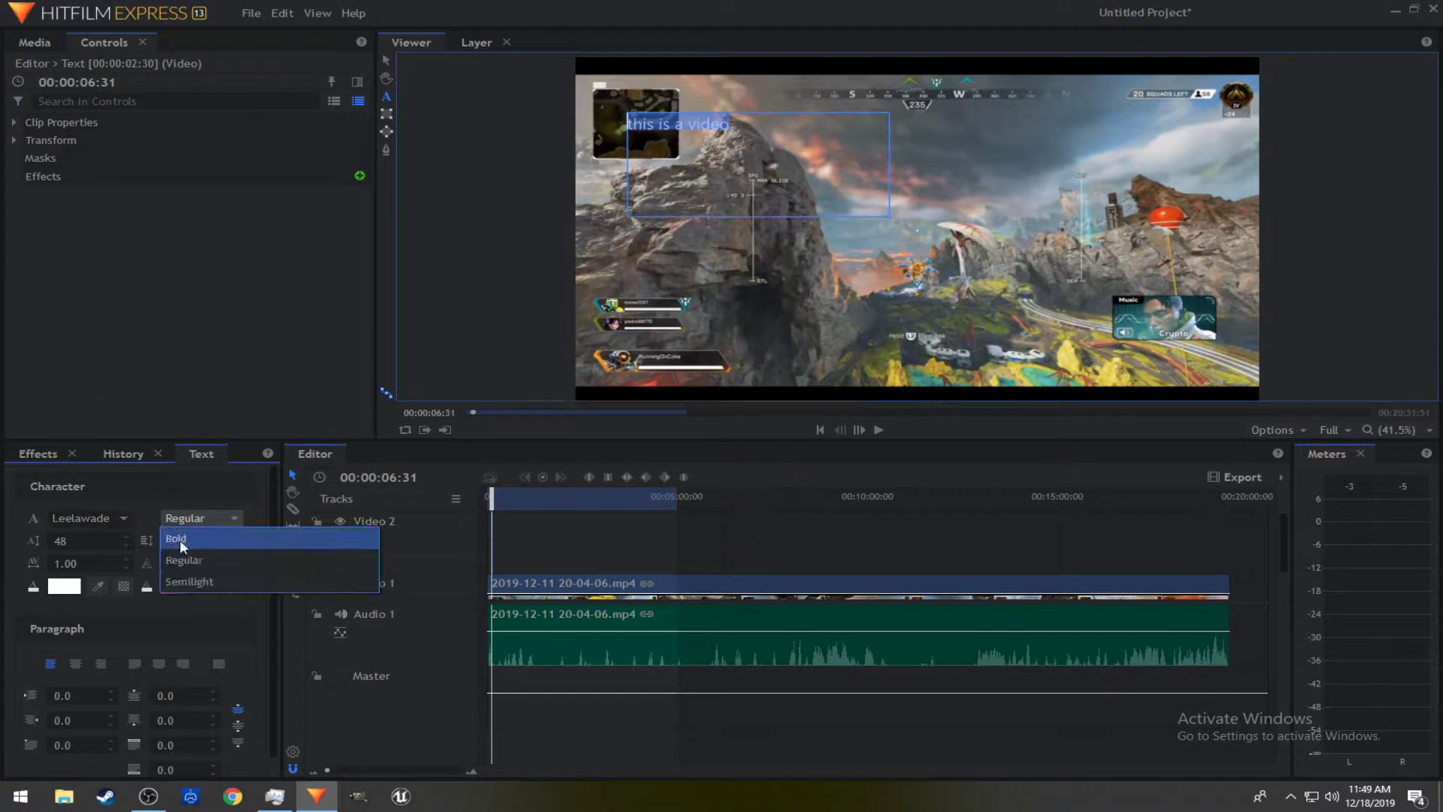
pyautogui.click(215, 530)
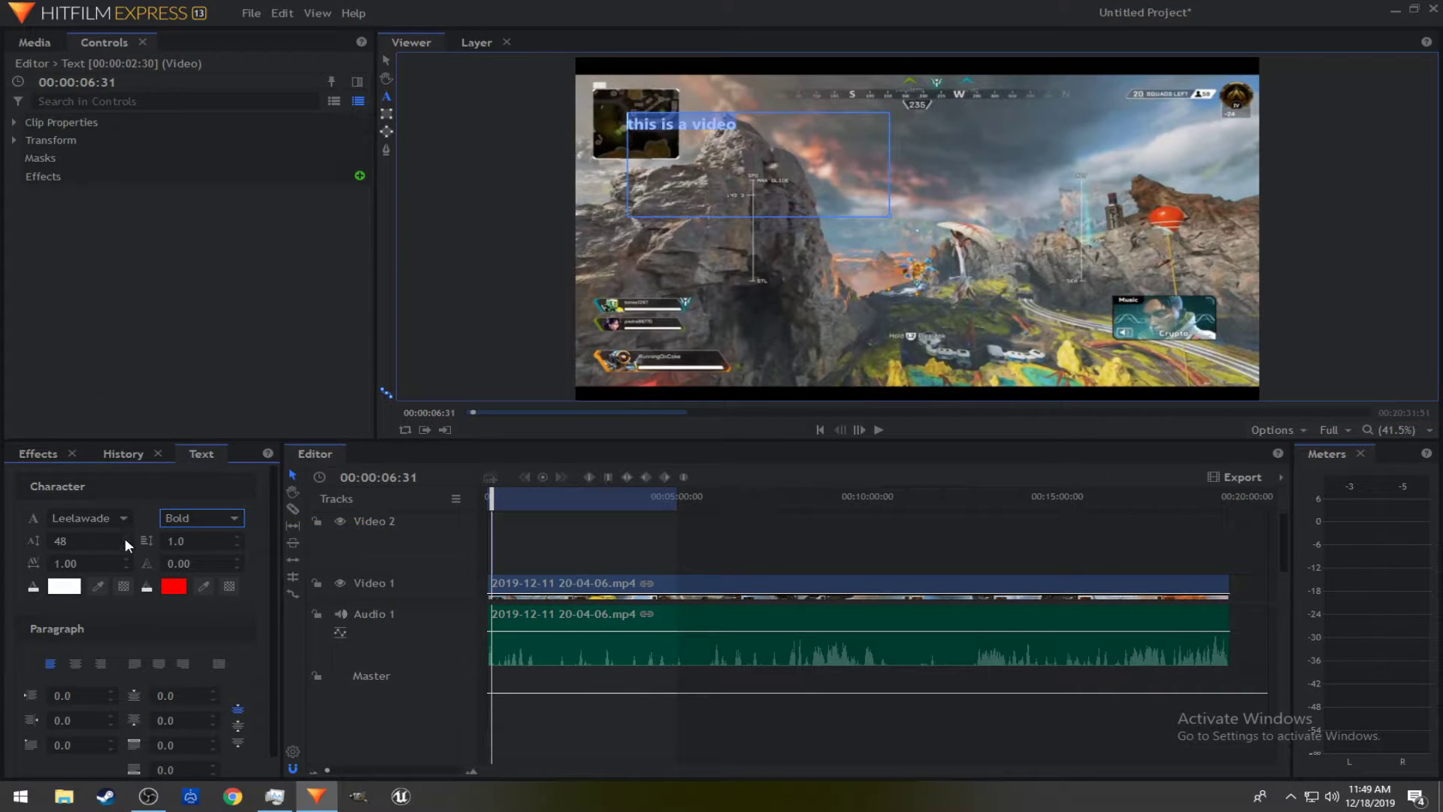
# Set the text's size to 184, line spacing to 0.4, letter spacing to 0.64 and outline width to 7.81.
pyautogui.moveTo(125, 541); pyautogui.dragTo(126, 475)
pyautogui.moveTo(61, 539); pyautogui.dragTo(178, 540)
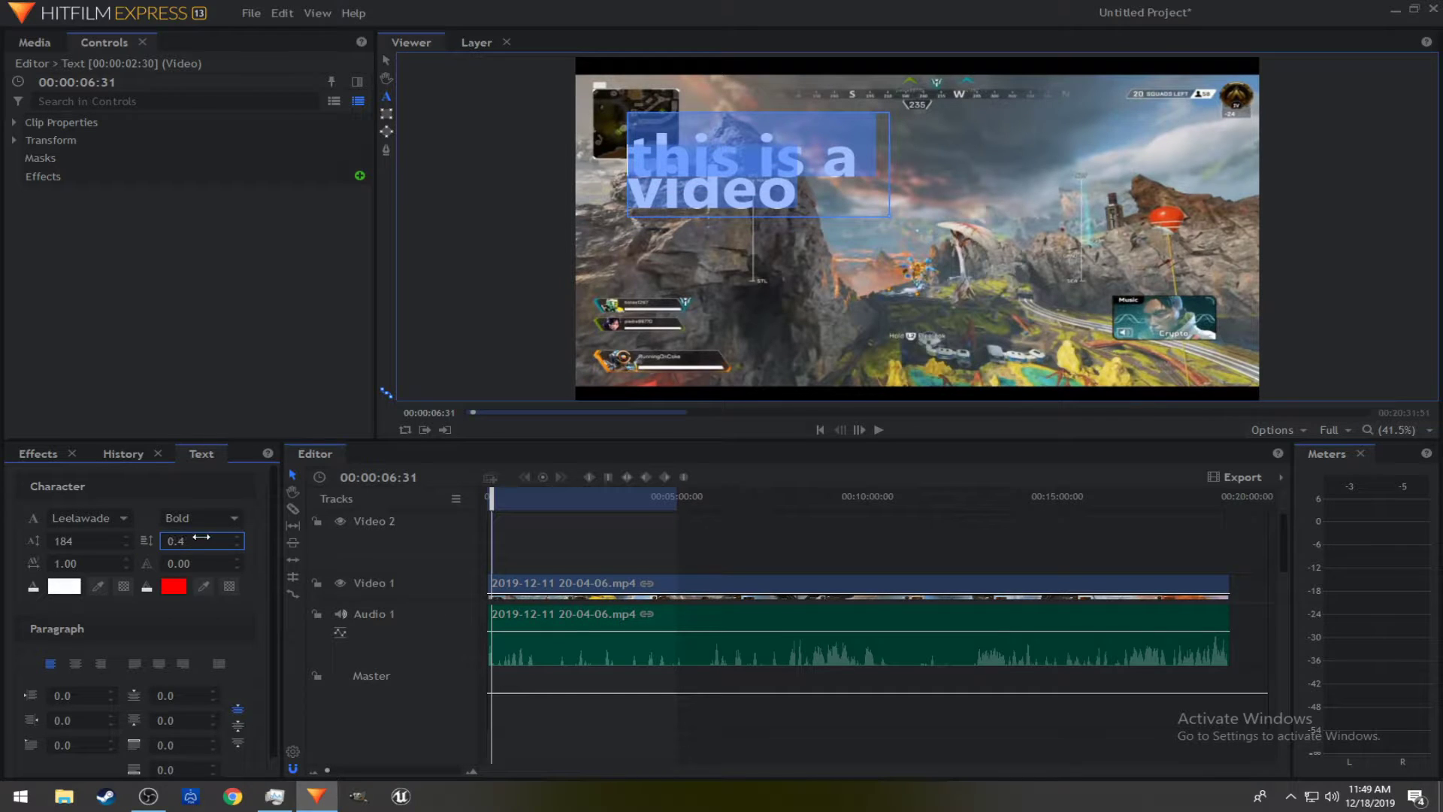
pyautogui.moveTo(92, 559); pyautogui.dragTo(217, 565)
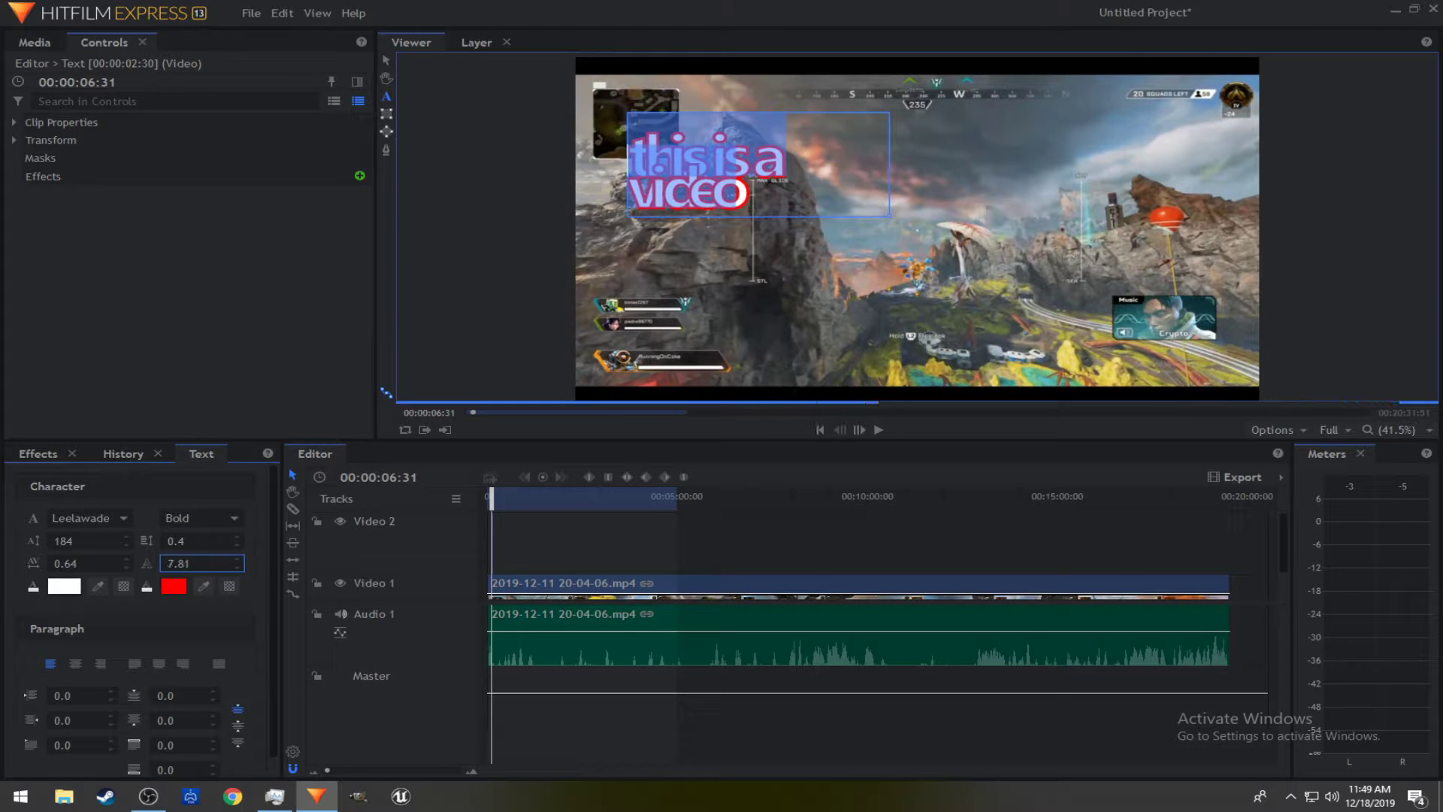
# Align the text paragraph to the right and set its left indentation to 82.0.
pyautogui.click(76, 662)
pyautogui.click(50, 663)
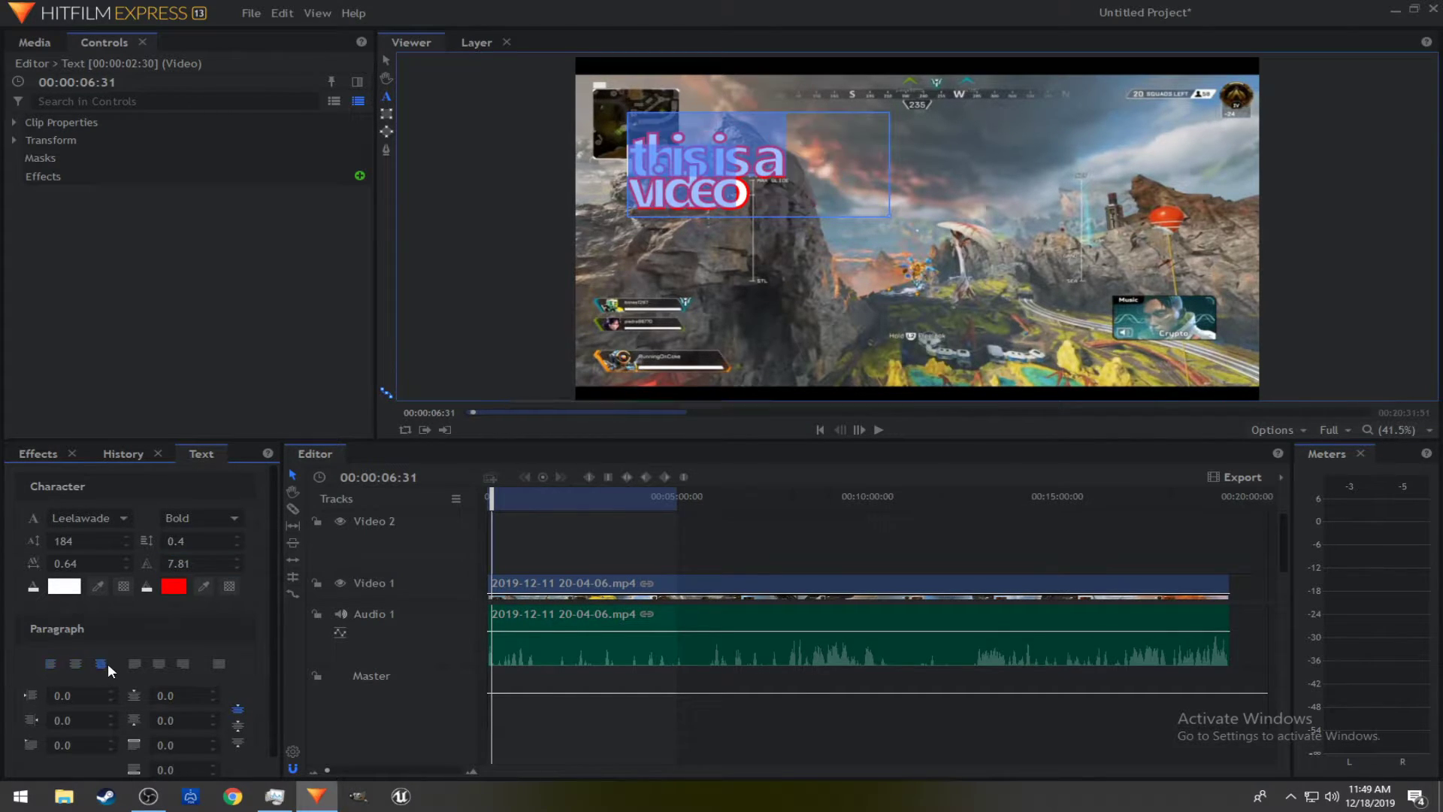
pyautogui.click(101, 663)
pyautogui.click(75, 663)
pyautogui.click(51, 663)
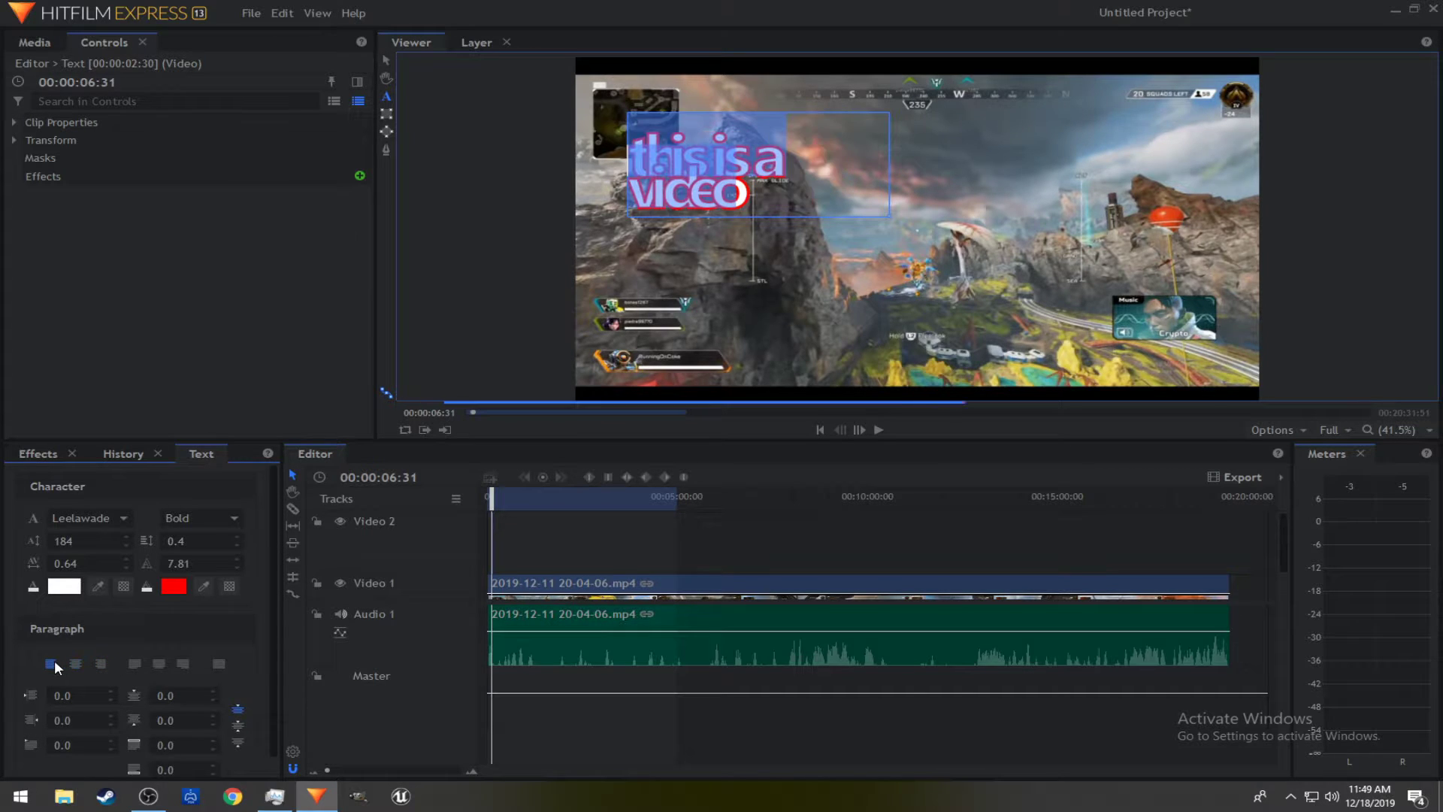
pyautogui.click(77, 664)
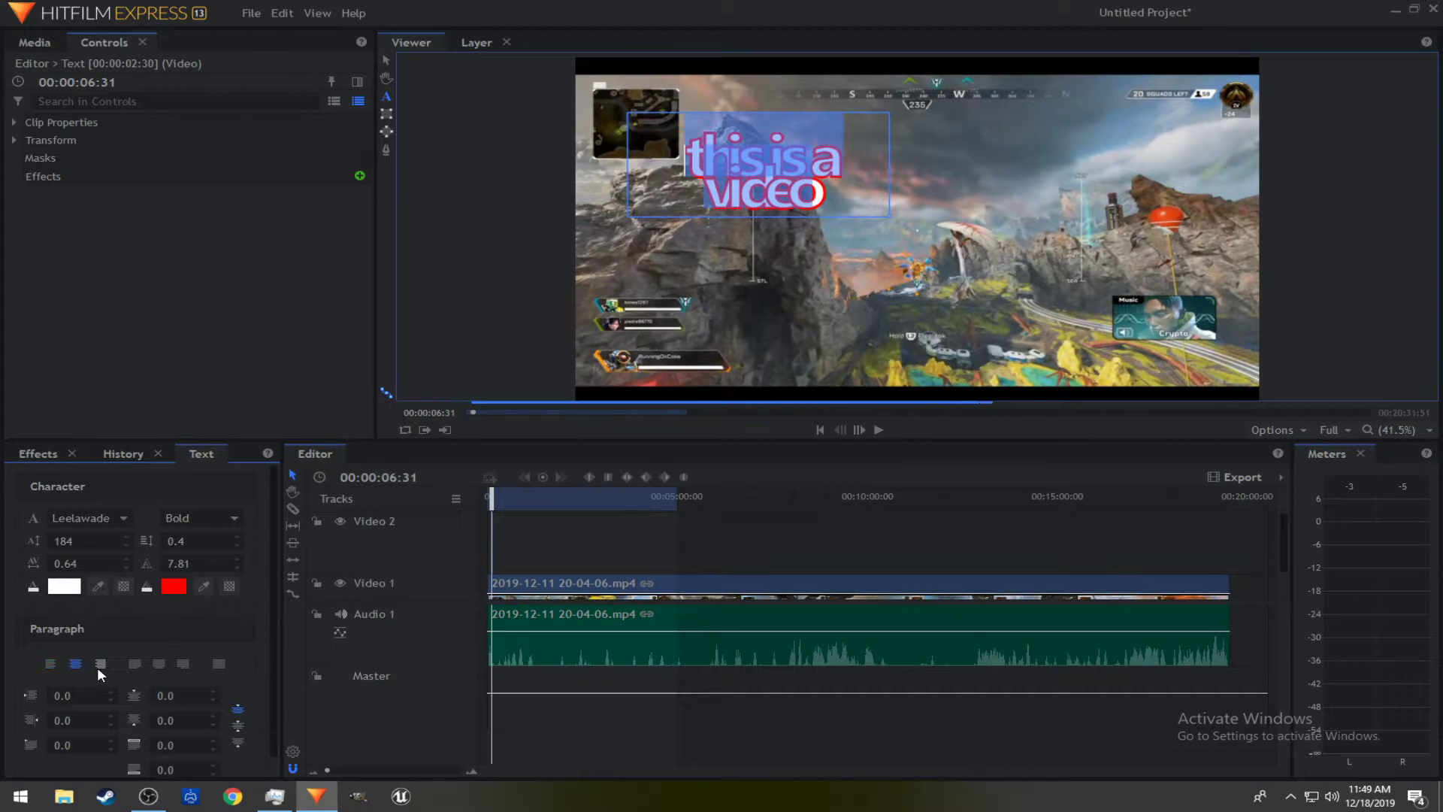
pyautogui.click(101, 663)
pyautogui.moveTo(81, 698); pyautogui.dragTo(121, 698)
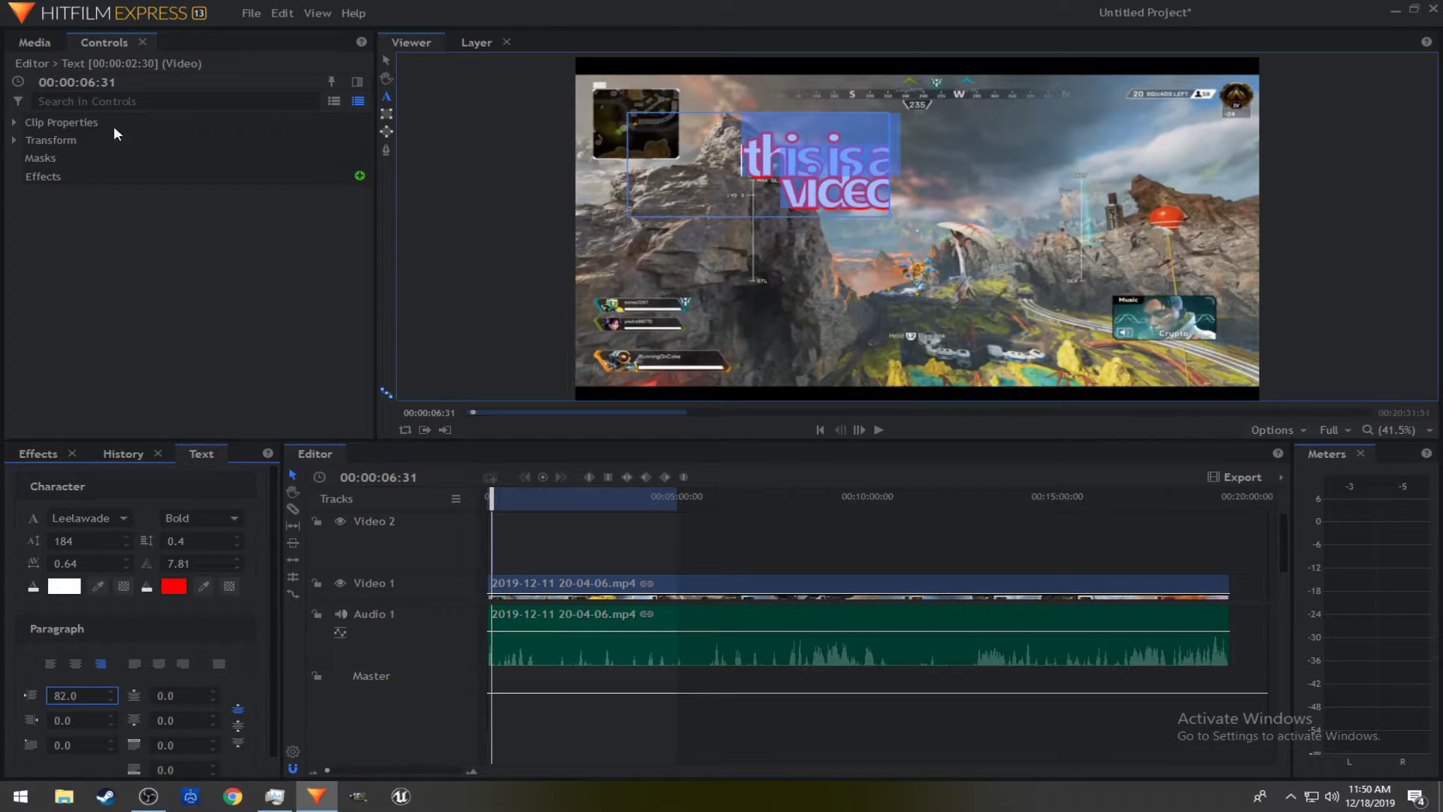
# Examine the project's edit history and the list of available effect categories.
pyautogui.click(129, 453)
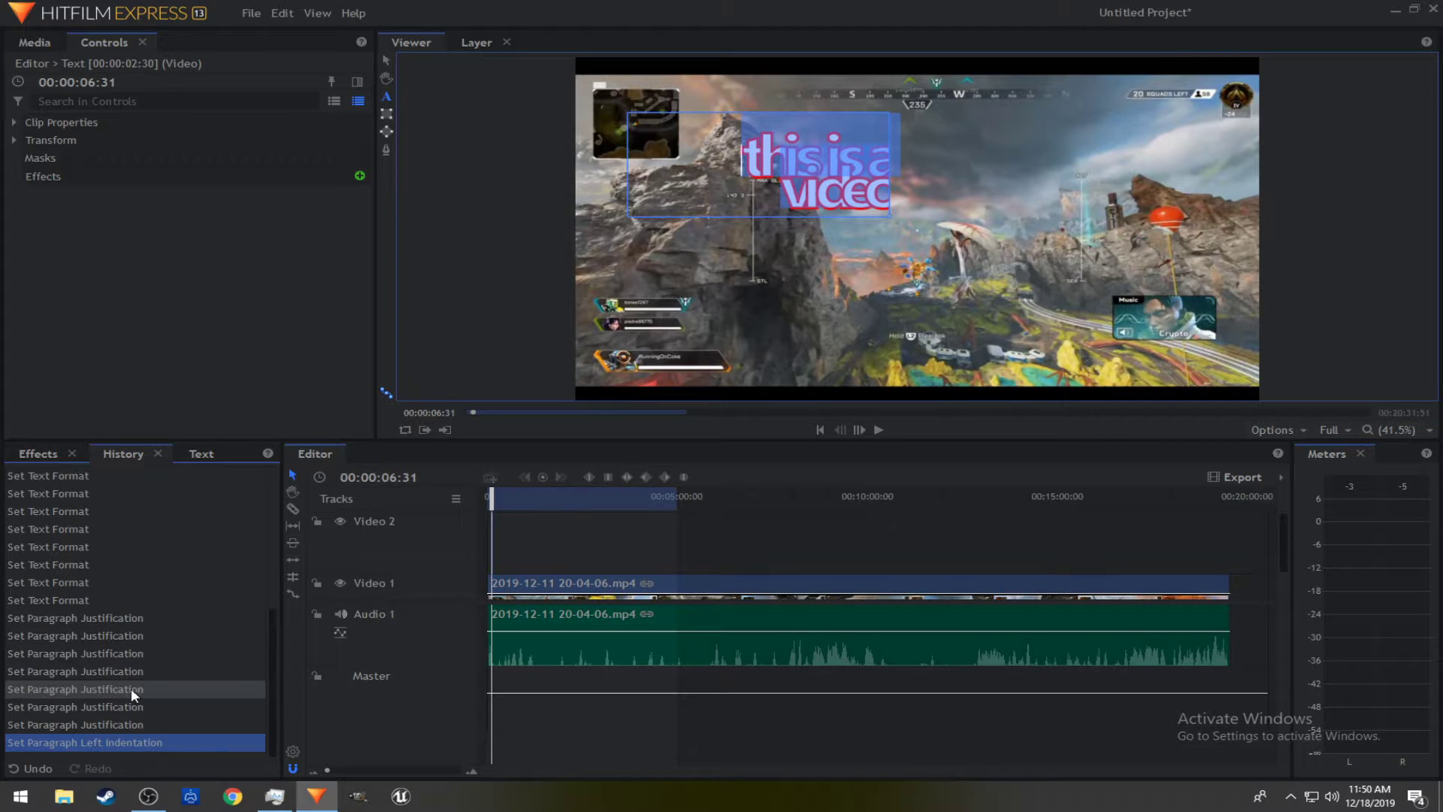
pyautogui.scroll(5, 97, 602)
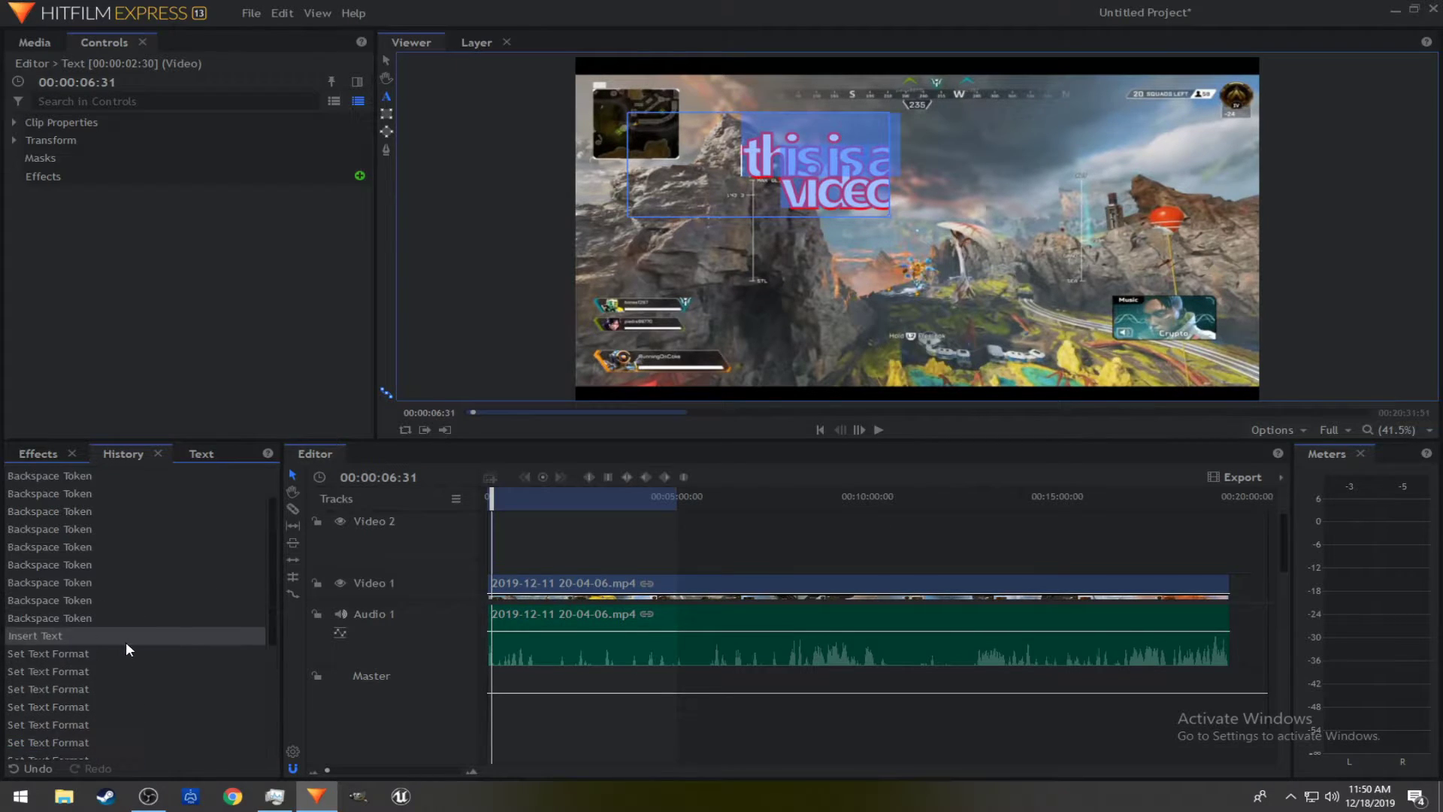
pyautogui.scroll(-5, 191, 631)
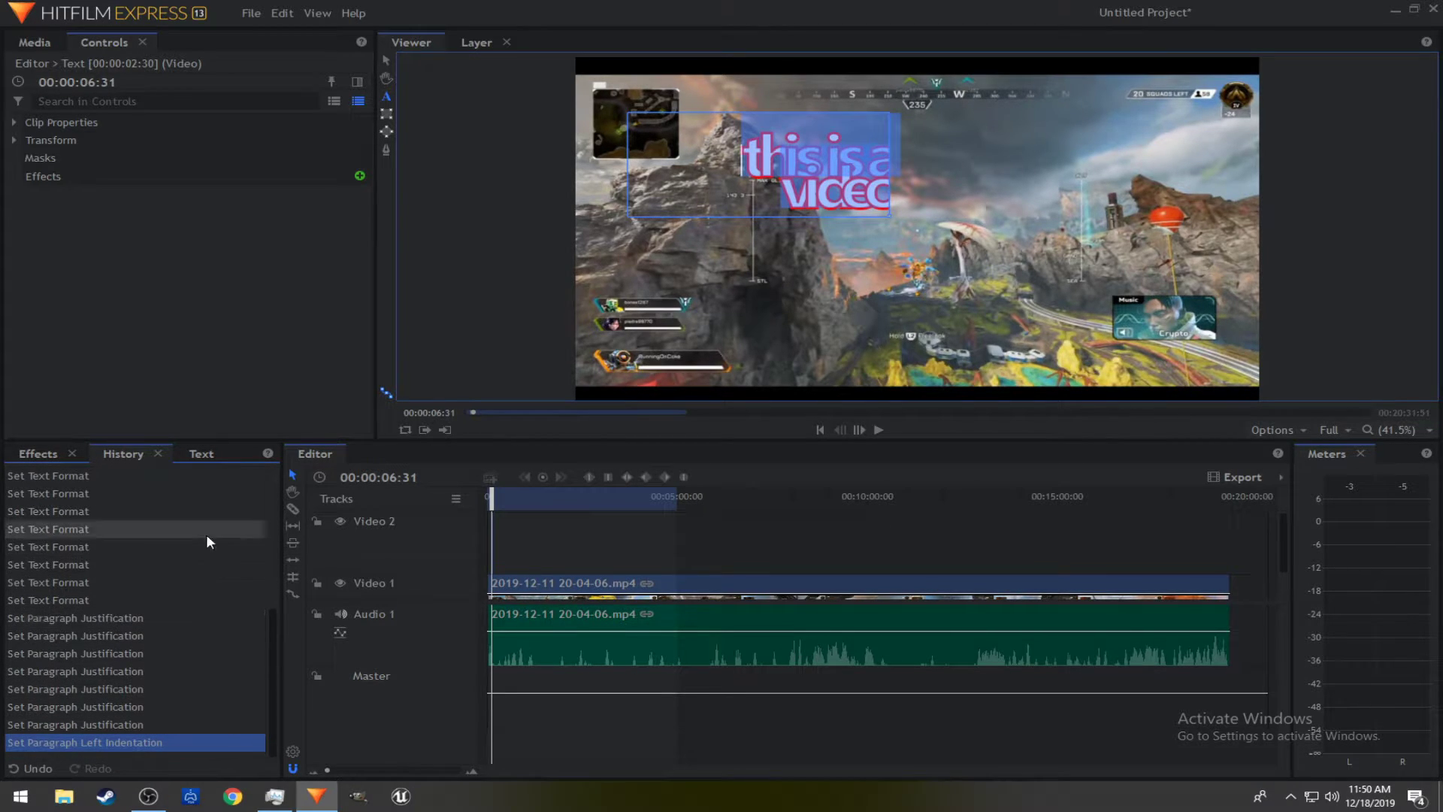
pyautogui.click(34, 453)
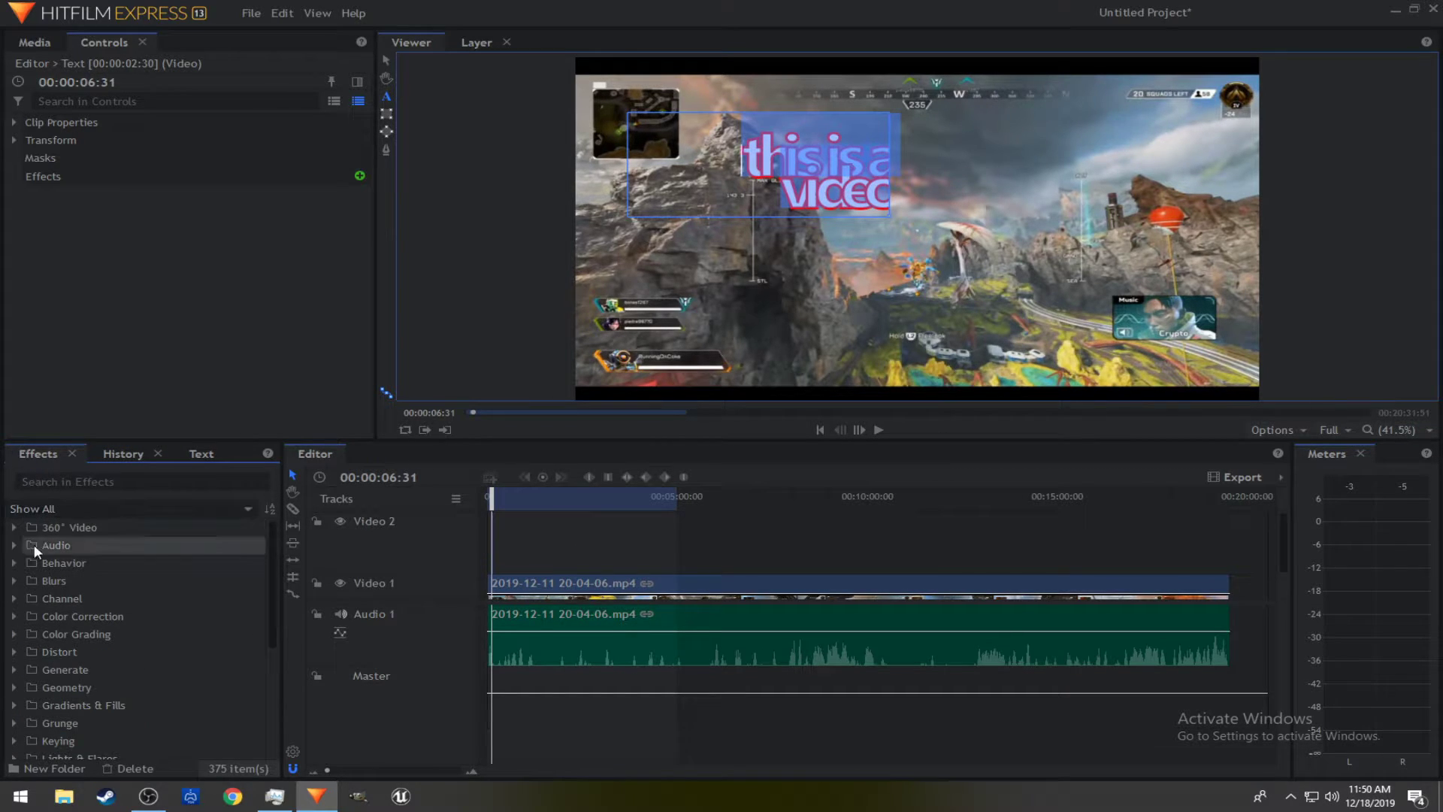
pyautogui.scroll(-4, 92, 588)
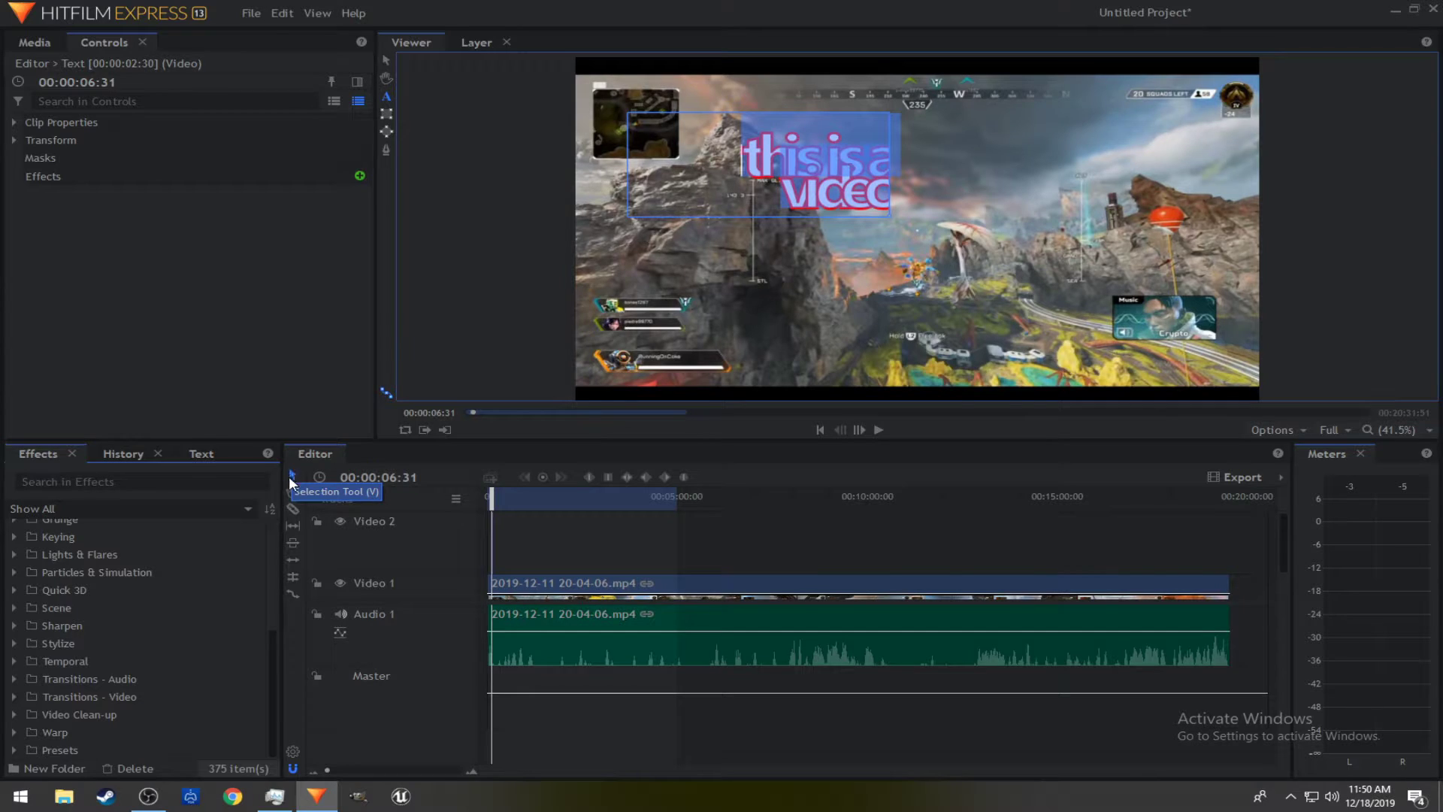
# Try to slip the gameplay clip's footage on the Video 1 and Audio 1 tracks with the Slip tool.
pyautogui.click(292, 525)
pyautogui.moveTo(1222, 610); pyautogui.dragTo(1026, 588)
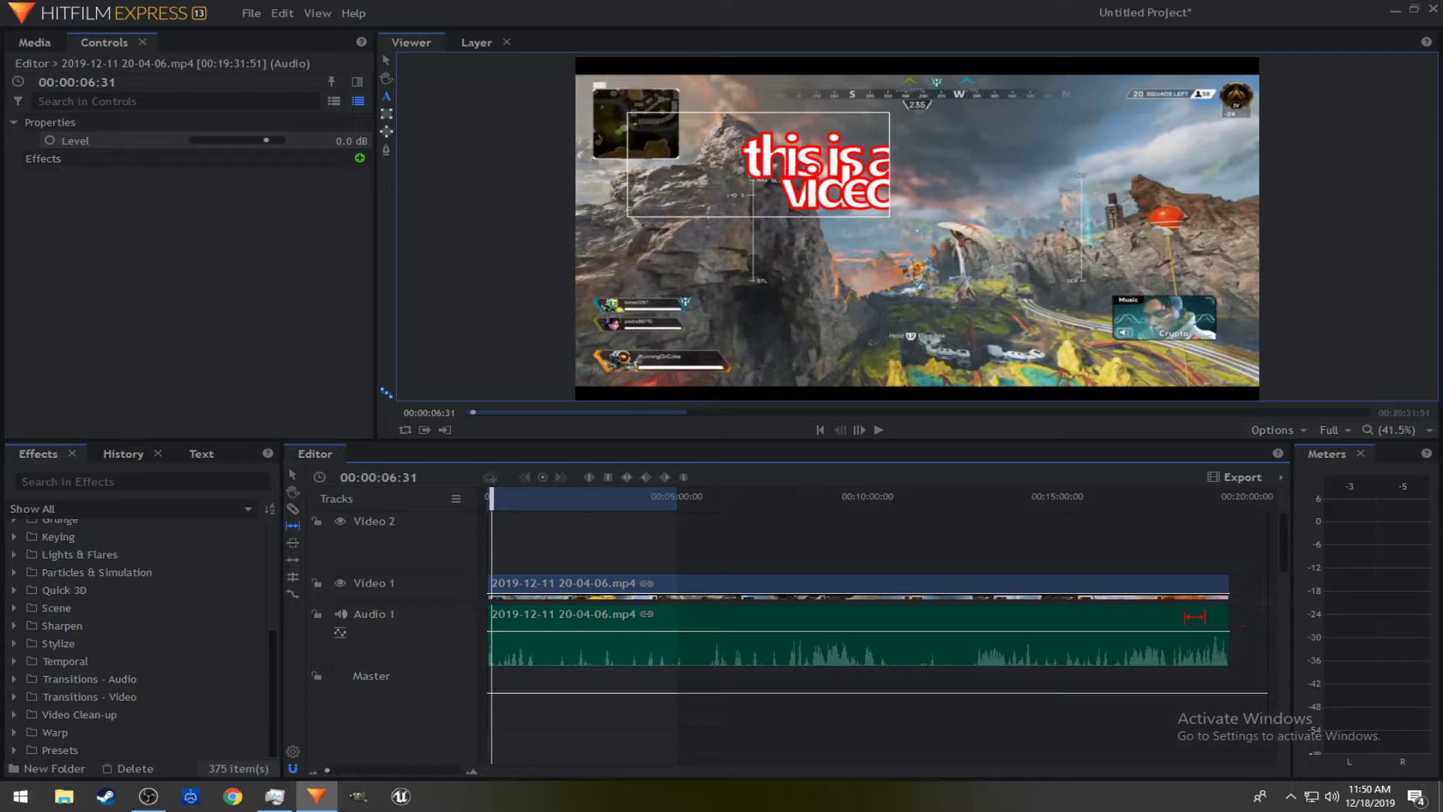
pyautogui.click(1230, 623)
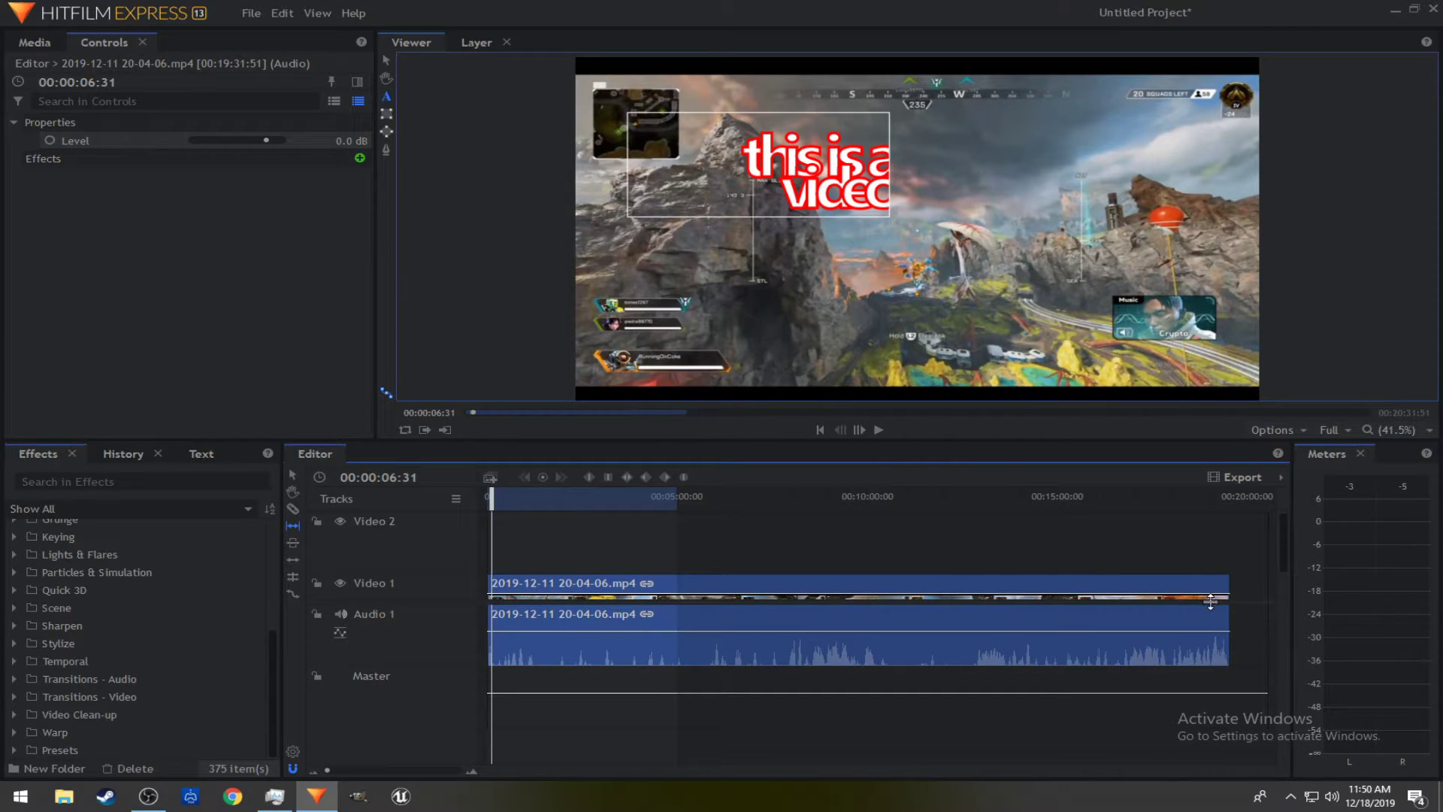
pyautogui.moveTo(1211, 601); pyautogui.dragTo(1159, 589)
pyautogui.click(994, 567)
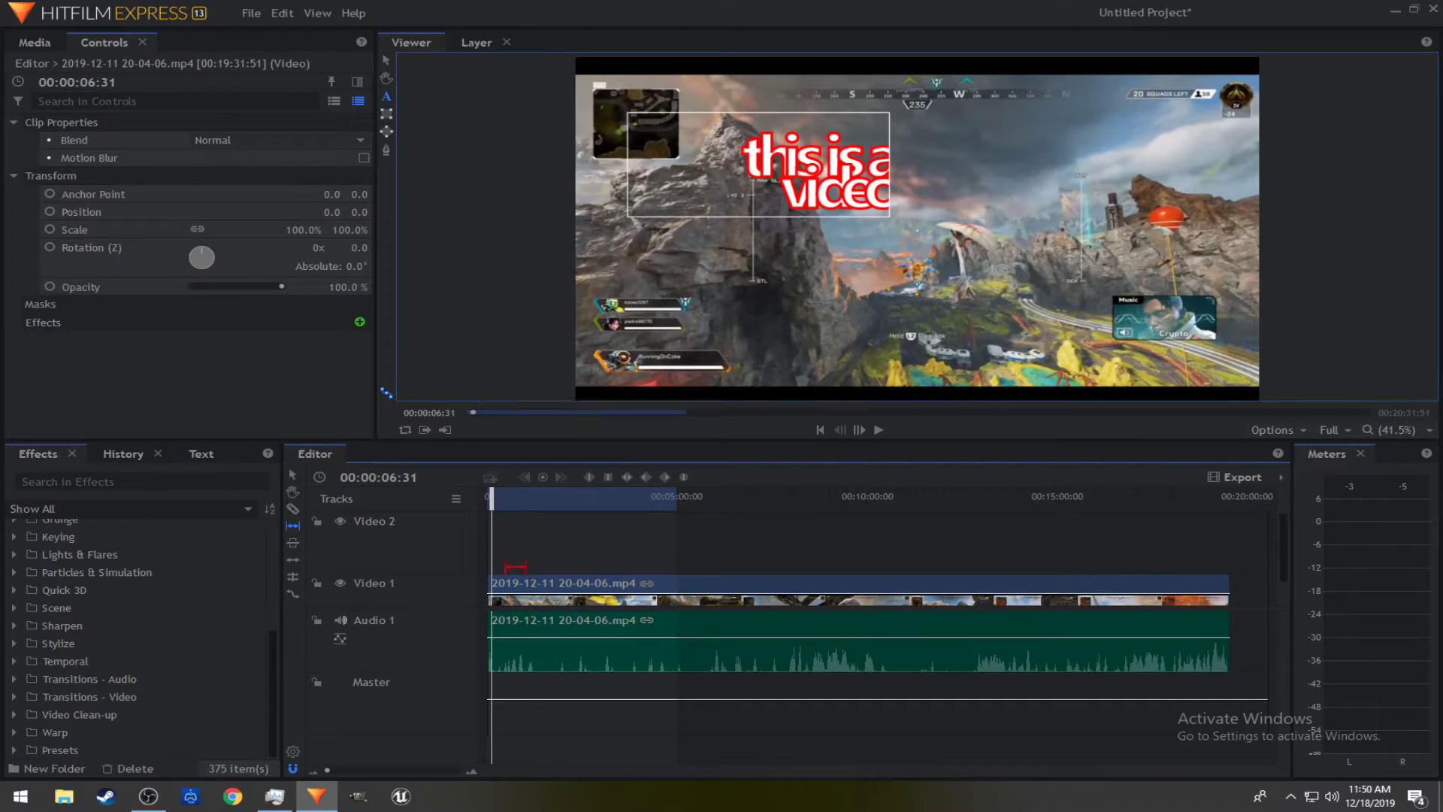
# Slice the gameplay clip at about 00:12:30:00 on the timeline and undo the cut.
pyautogui.click(294, 508)
pyautogui.click(965, 592)
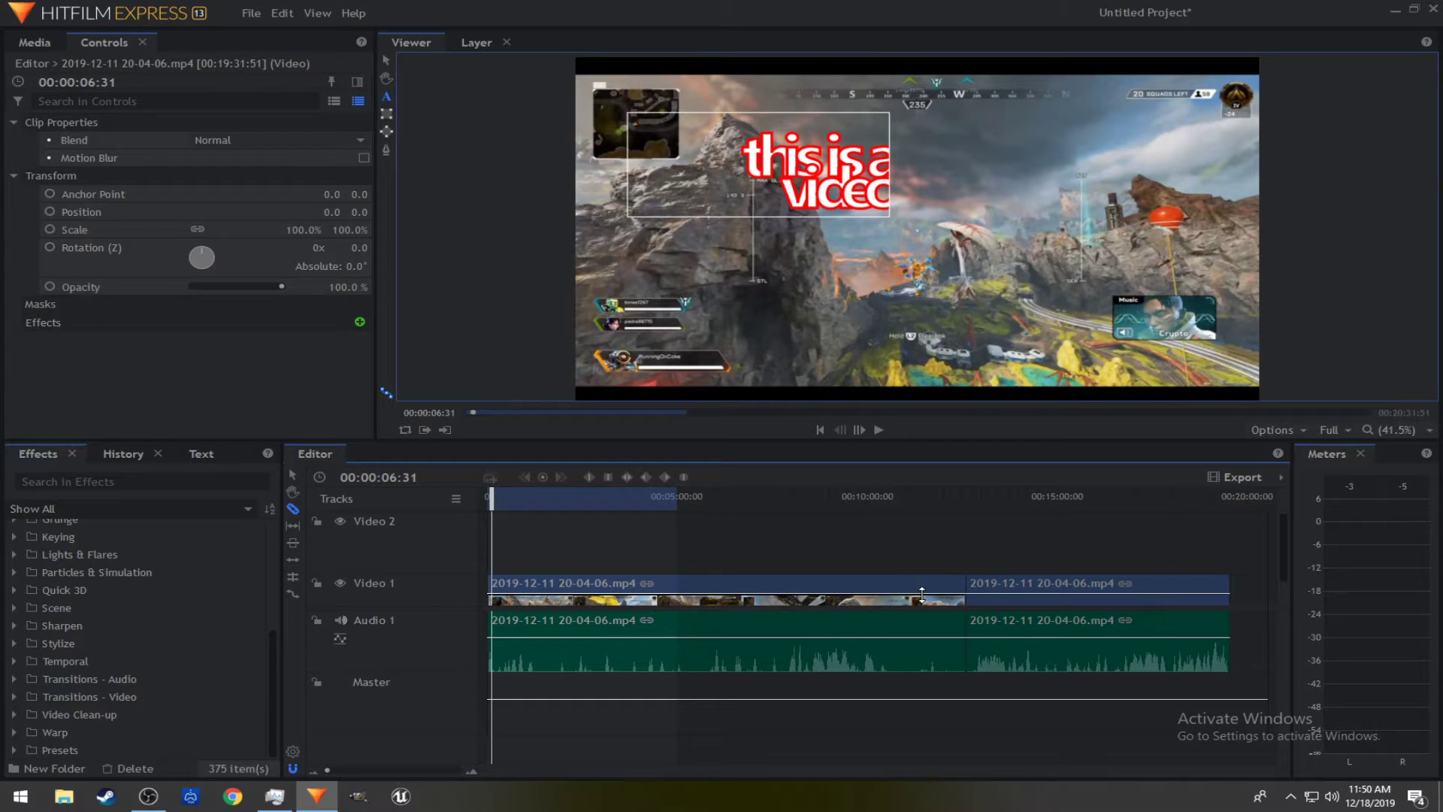
pyautogui.hotkey('ctrl', 'z')
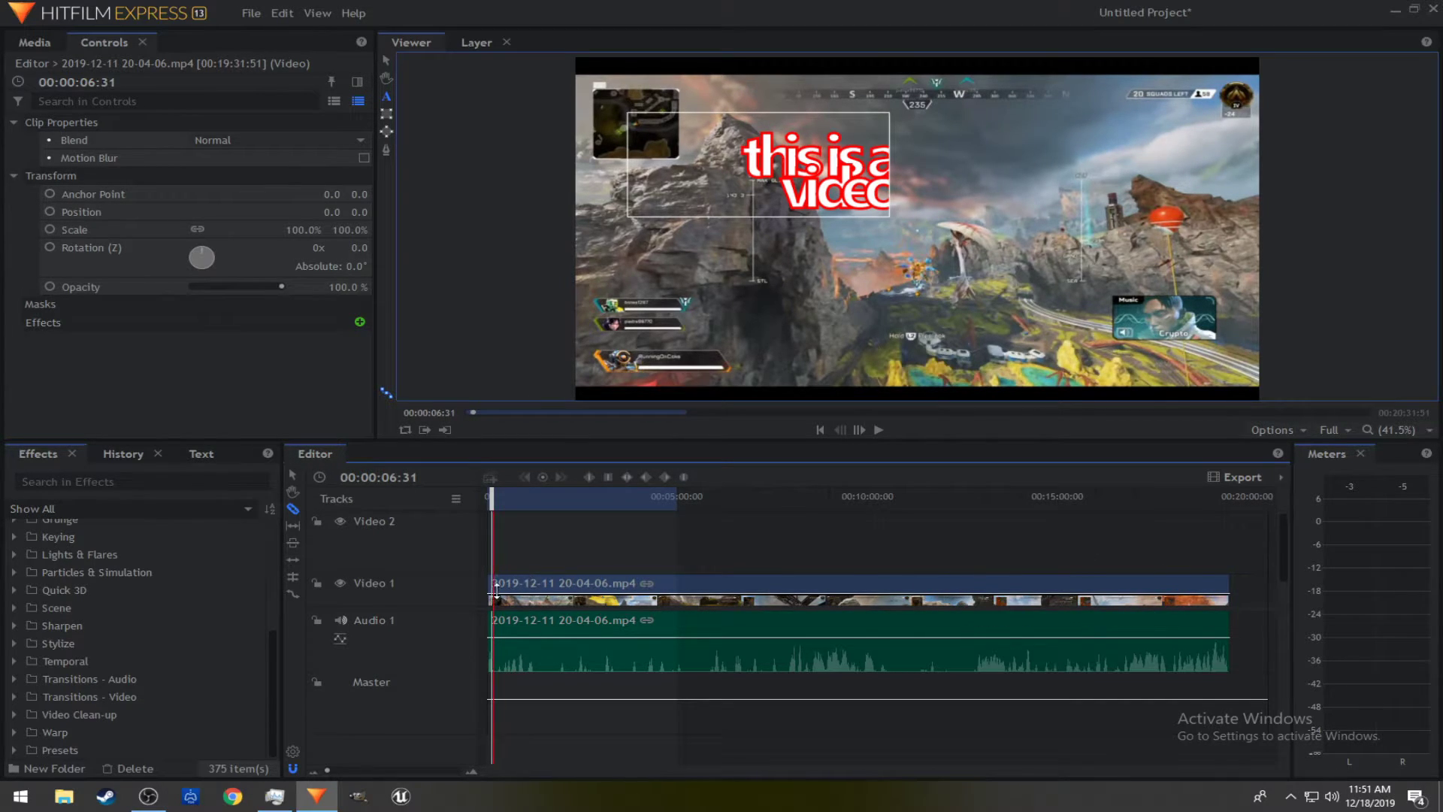
# Slice the text clip on the Video 2 track partway through and remove its trailing piece.
pyautogui.click(499, 500)
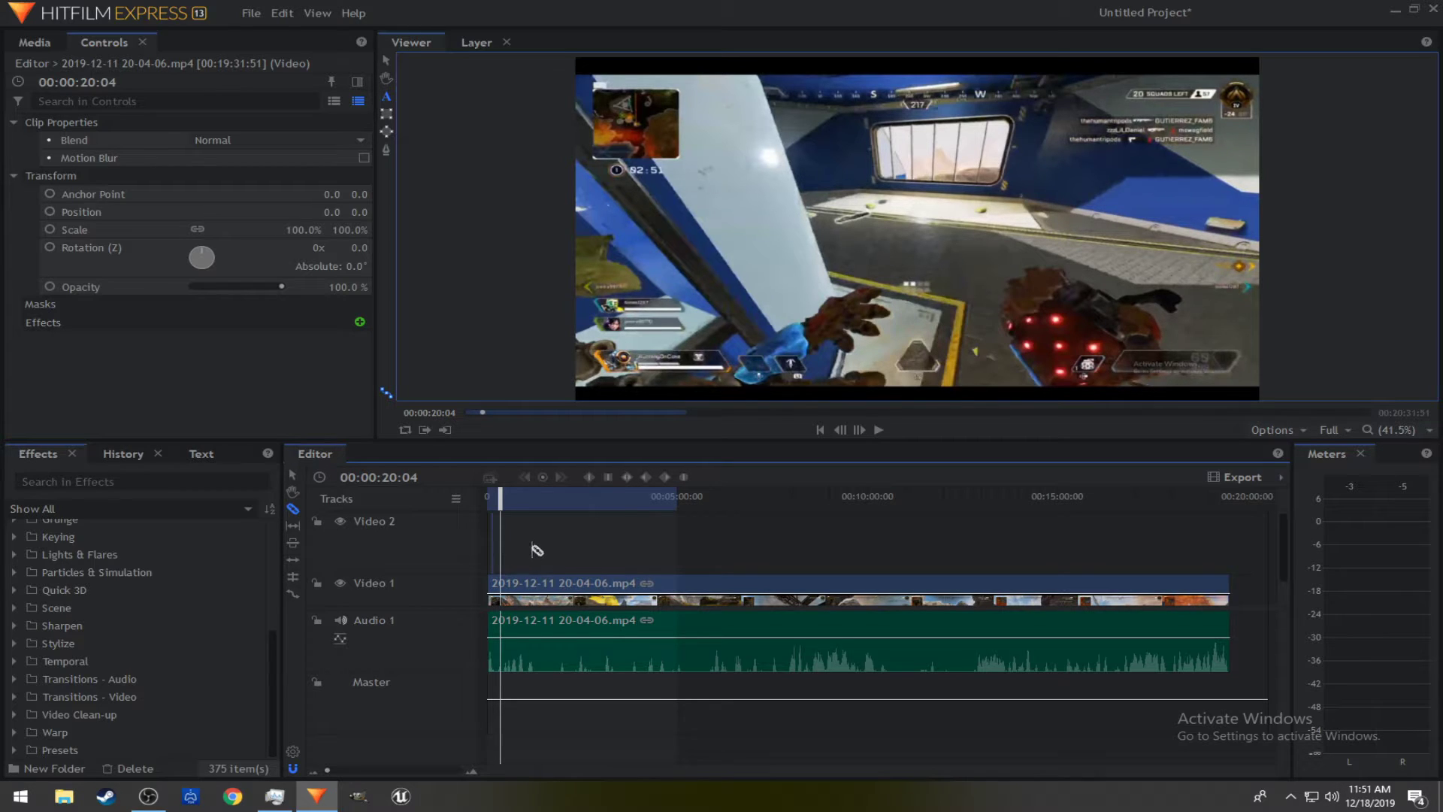
pyautogui.scroll(2, 533, 549)
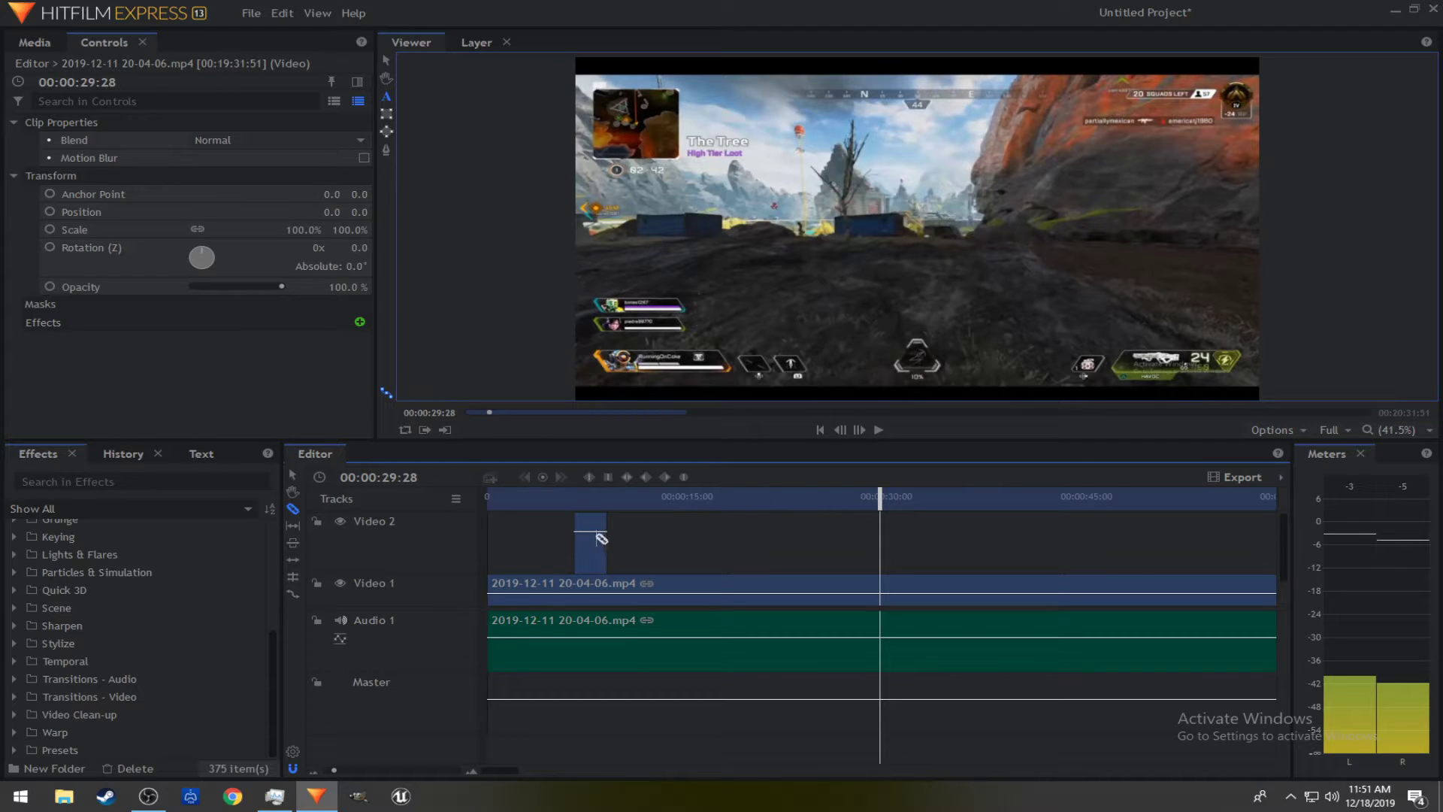
pyautogui.rightClick(603, 555)
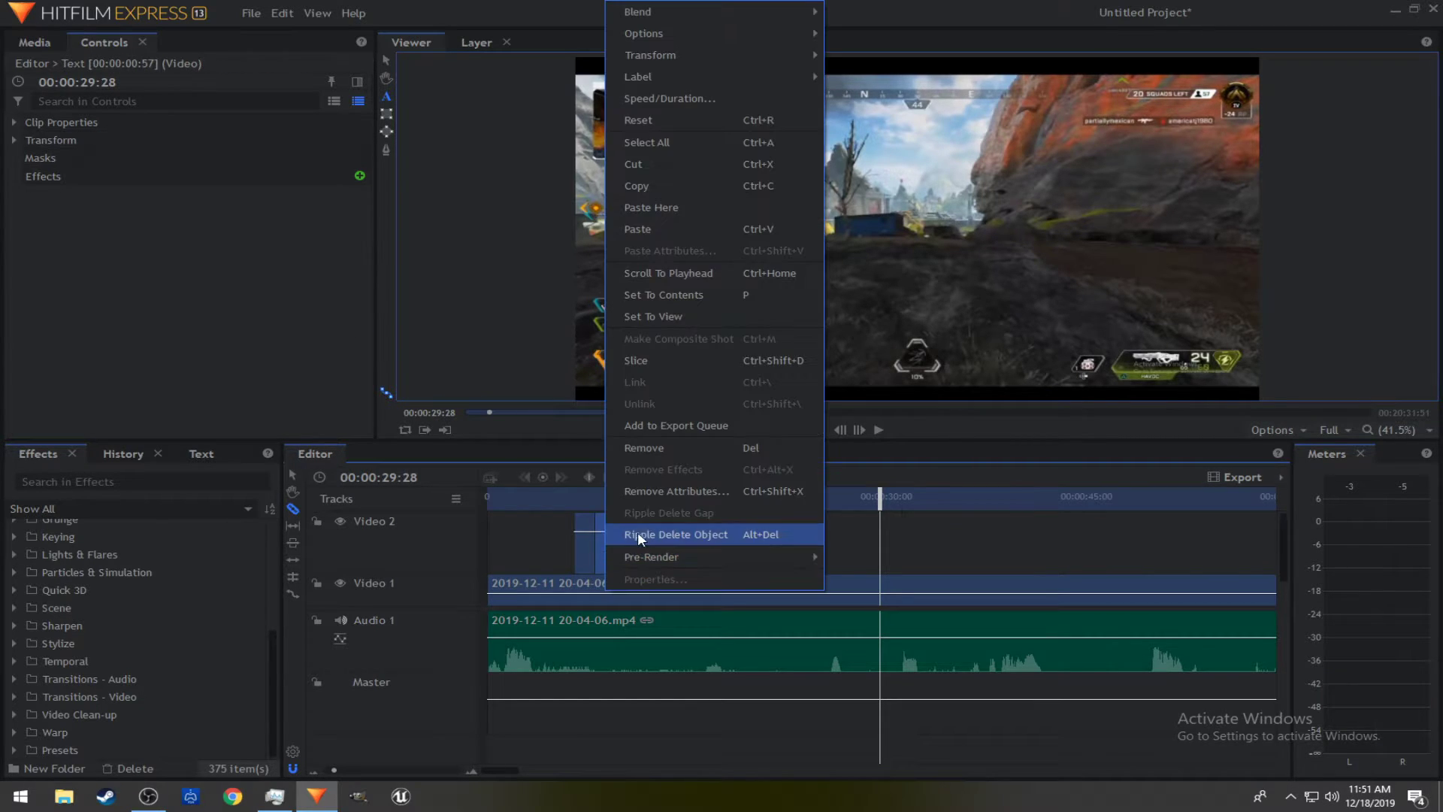
pyautogui.click(643, 449)
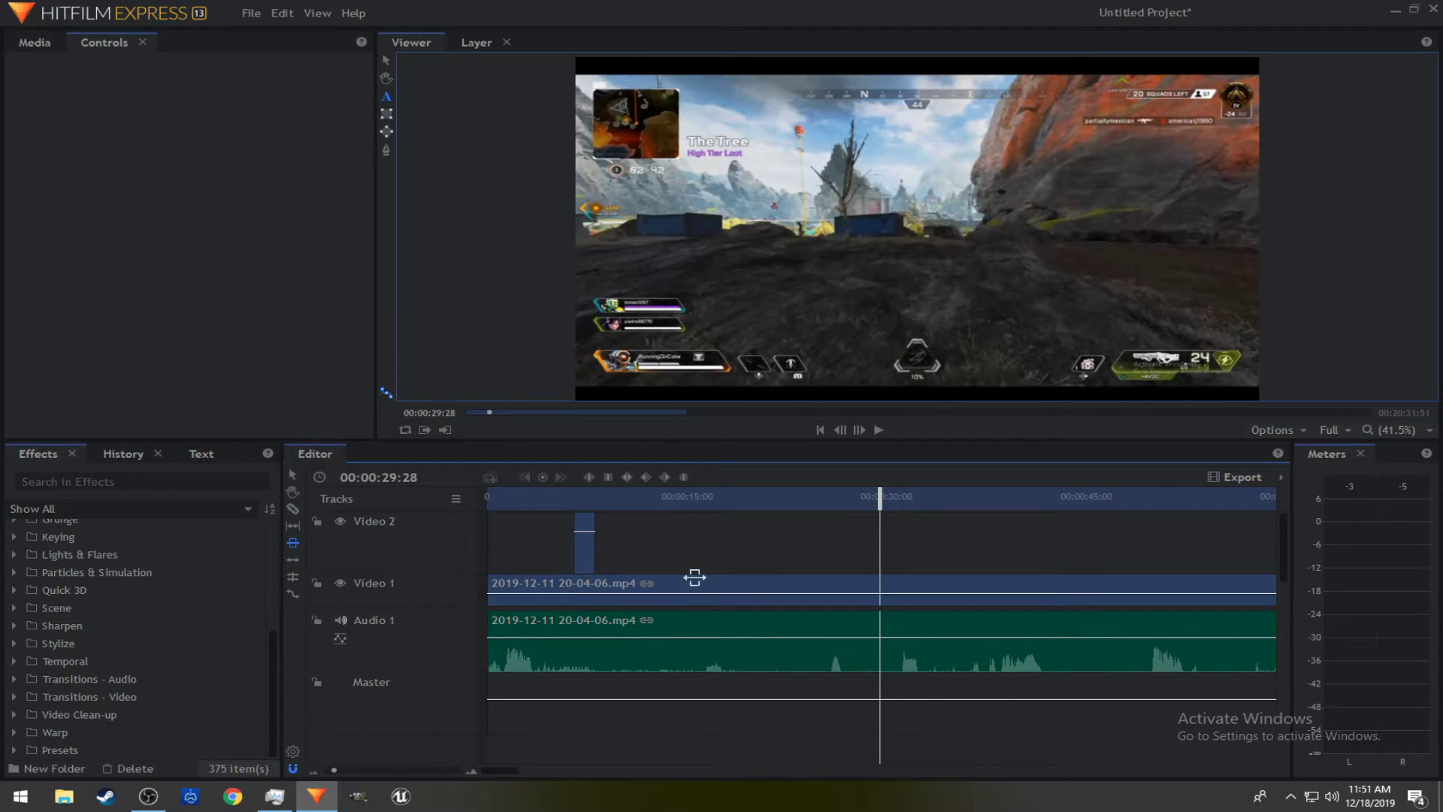
# Try to slide the gameplay clip on the Video 1 track and ripple-edit its end edge.
pyautogui.moveTo(692, 580); pyautogui.dragTo(646, 658)
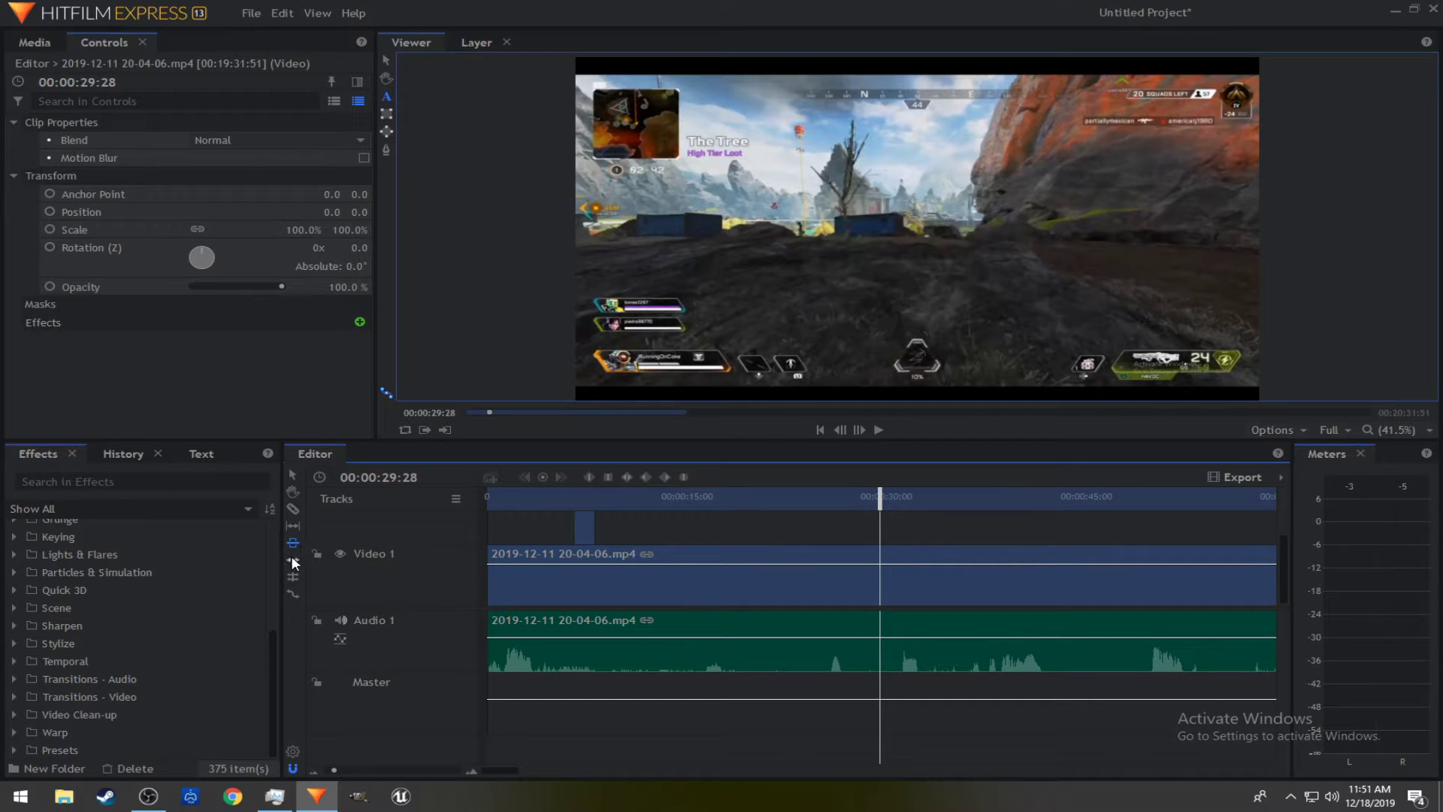
pyautogui.moveTo(1030, 583); pyautogui.dragTo(800, 684)
pyautogui.moveTo(503, 767); pyautogui.dragTo(1227, 618)
pyautogui.click(1201, 575)
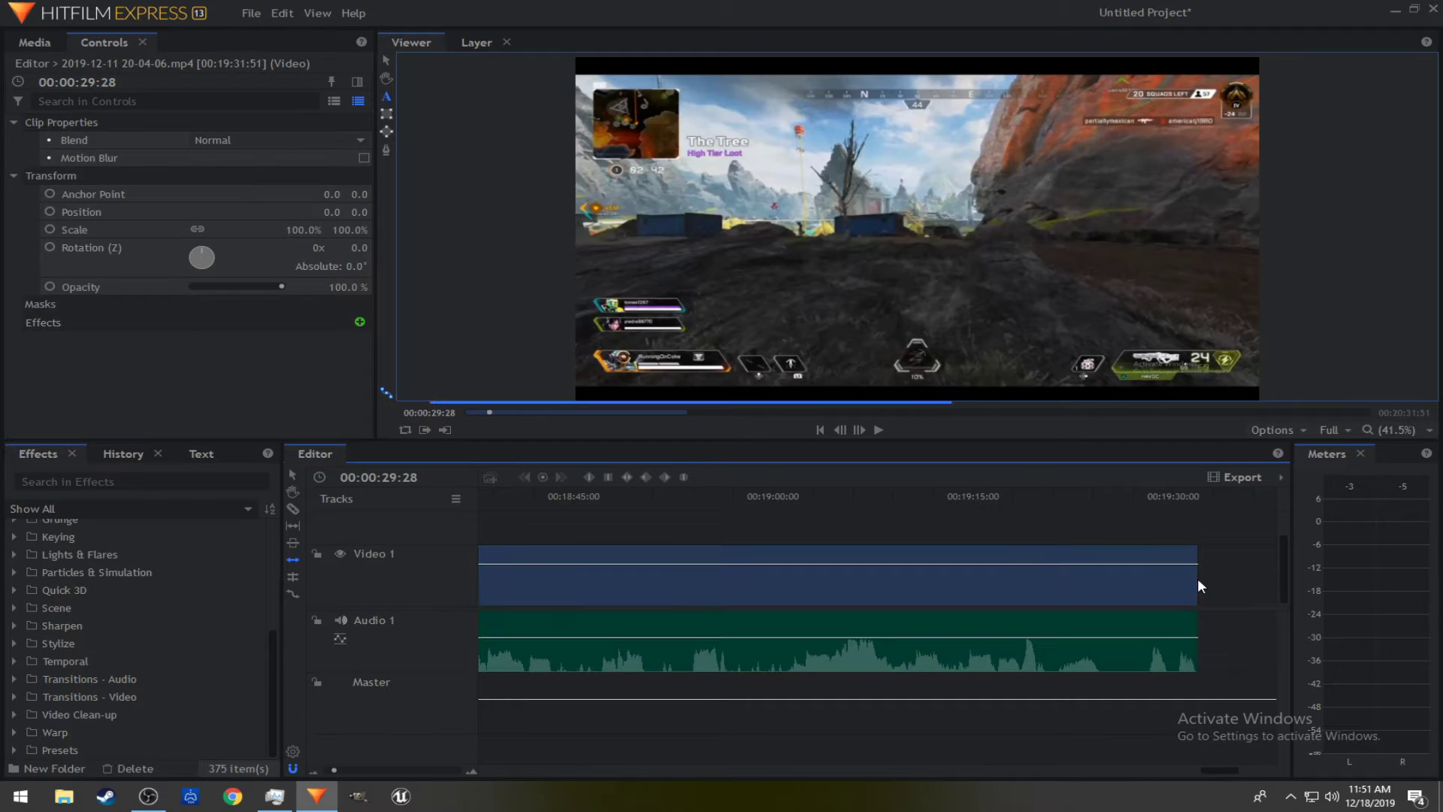
pyautogui.moveTo(1202, 580); pyautogui.dragTo(1398, 610)
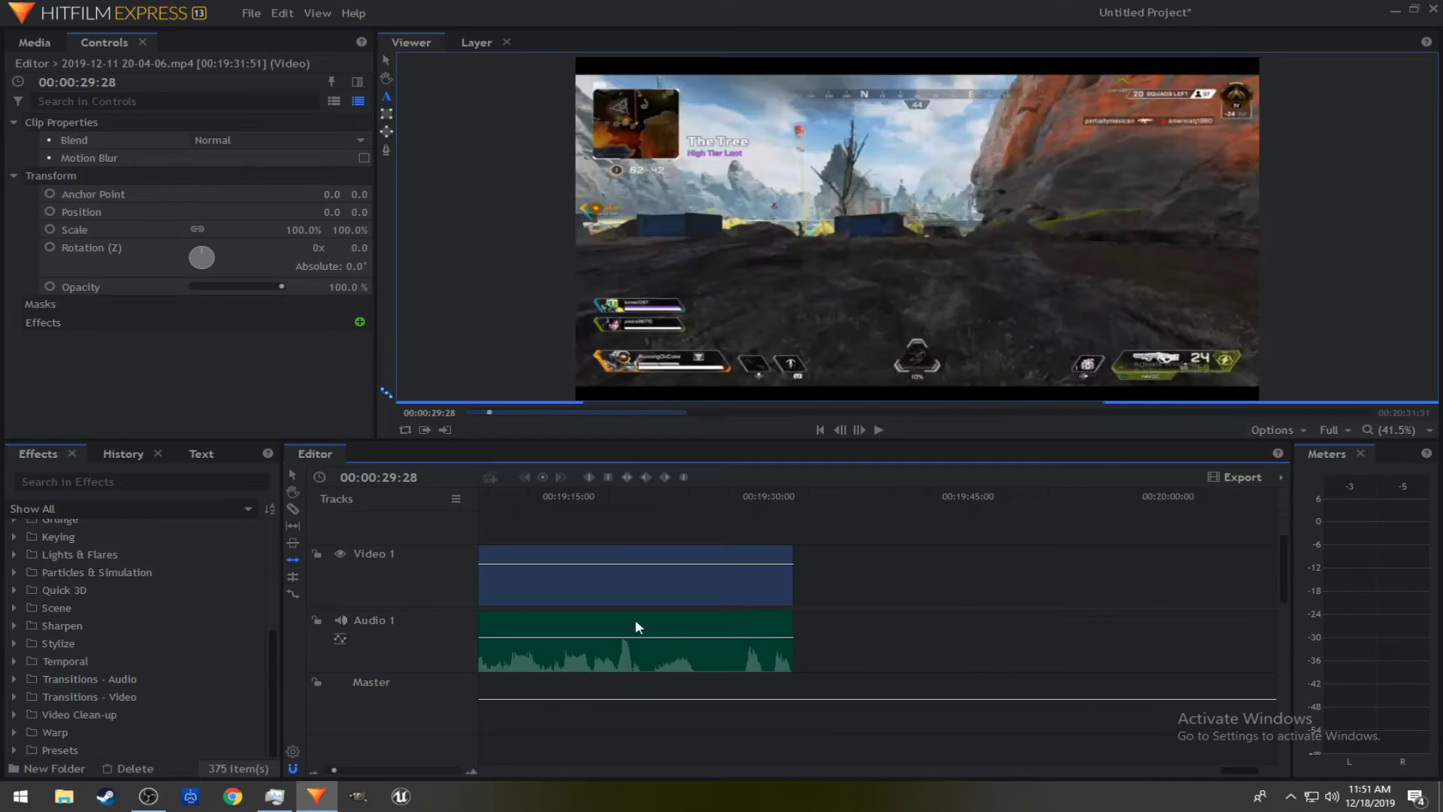
# Try a roll edit on the gameplay clip's end edge, and rate-stretch the clip from its end.
pyautogui.click(292, 576)
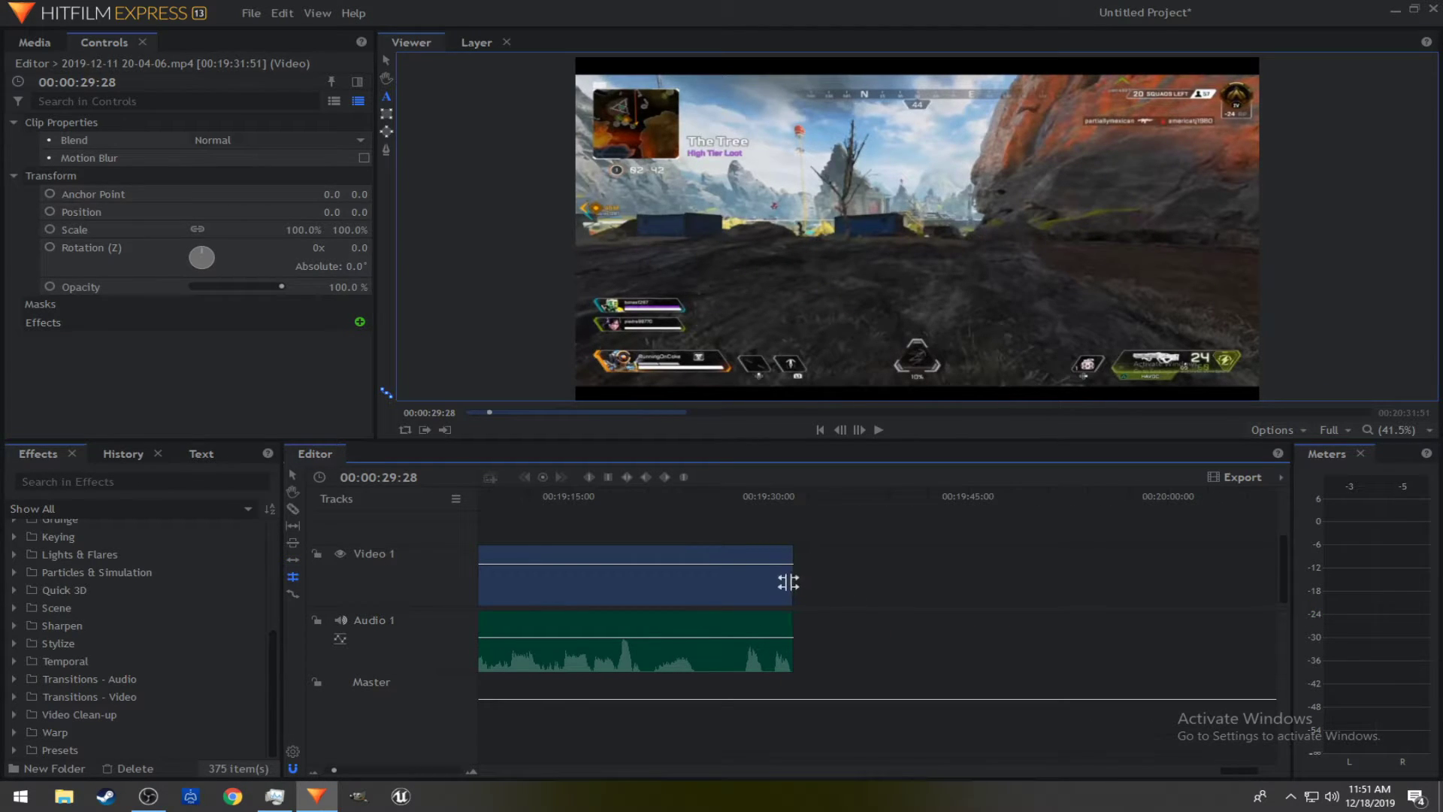
pyautogui.moveTo(791, 576); pyautogui.dragTo(869, 571)
pyautogui.click(291, 597)
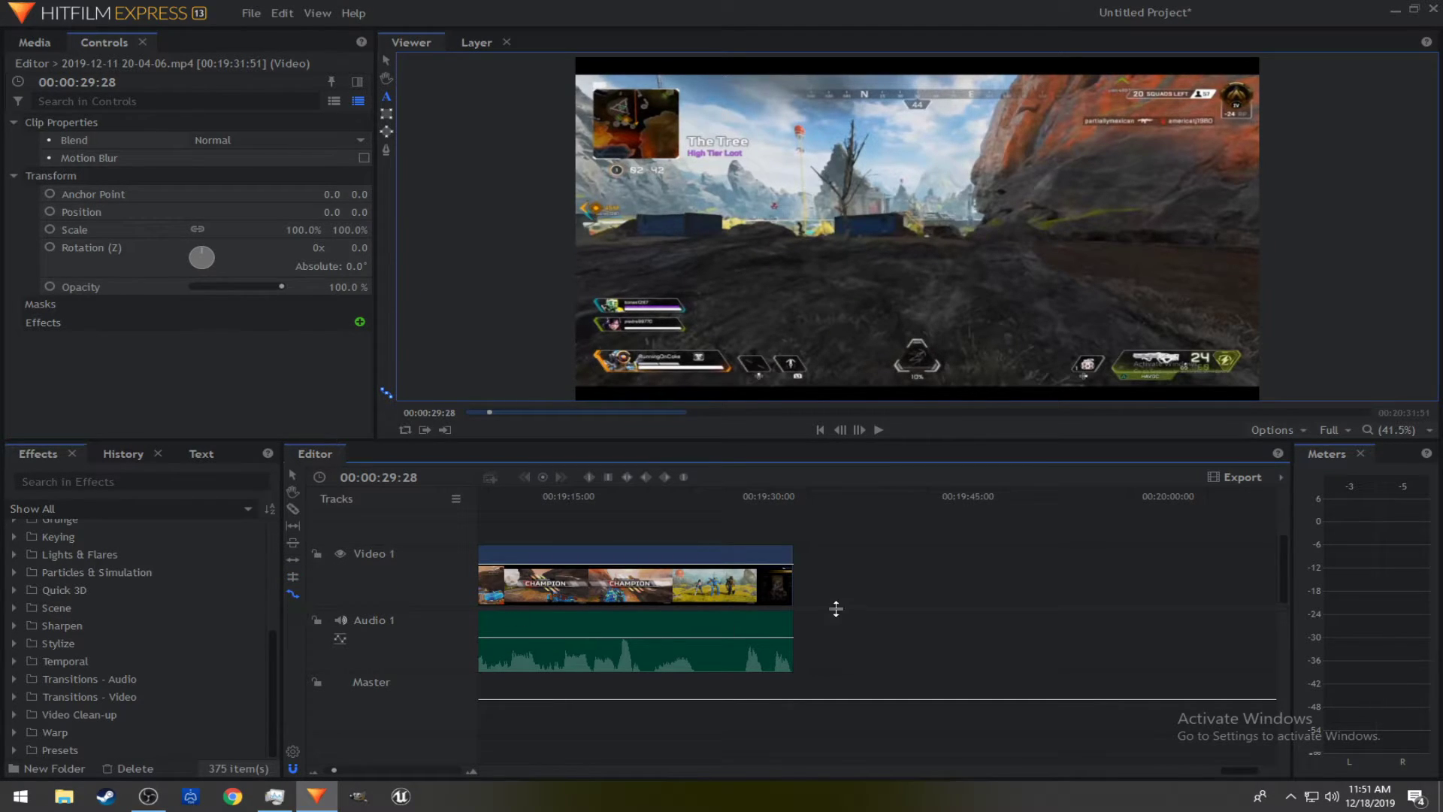
pyautogui.moveTo(791, 578)
pyautogui.mouseDown()
pyautogui.moveTo(734, 590)
pyautogui.moveTo(816, 601)
pyautogui.moveTo(792, 598)
pyautogui.mouseUp()
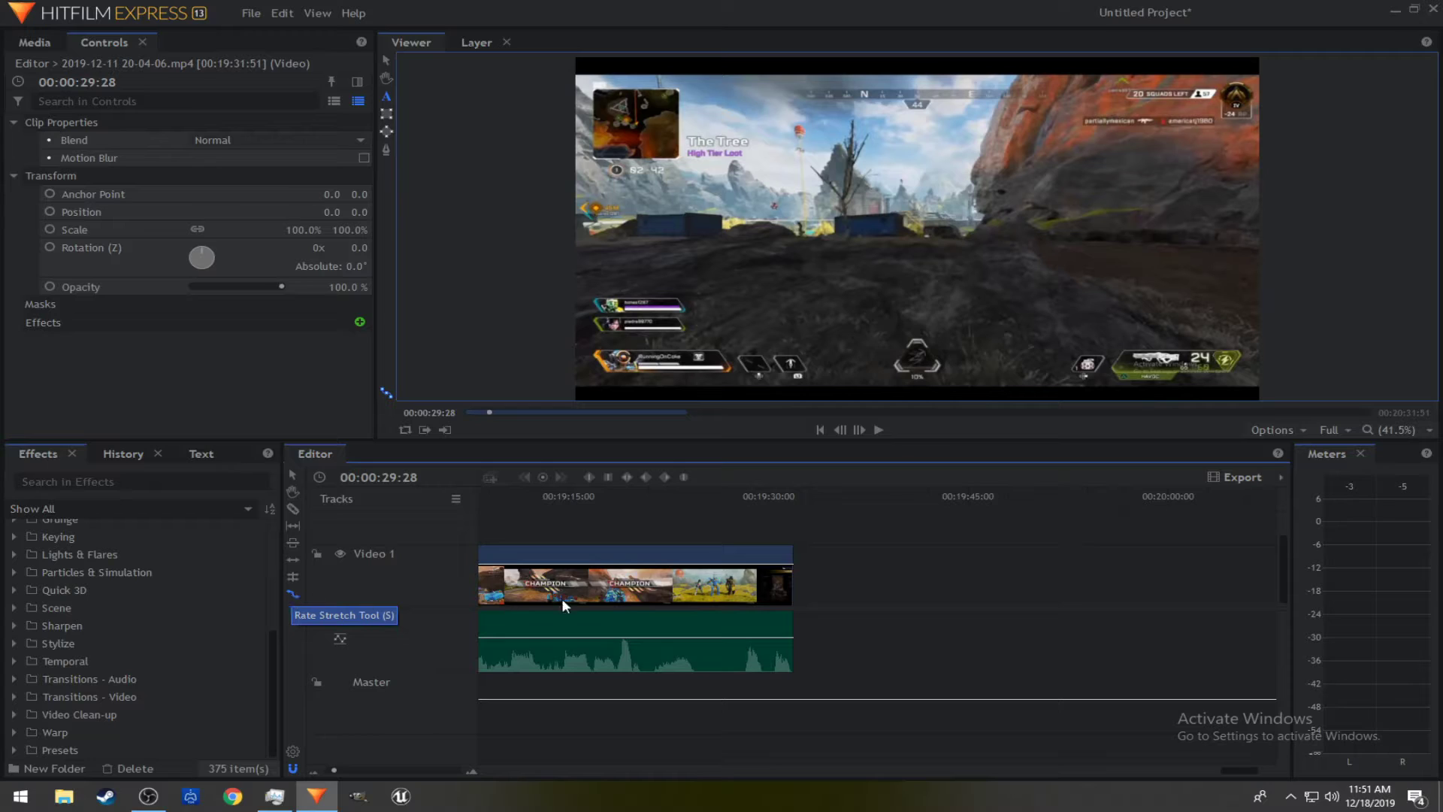
pyautogui.moveTo(800, 634); pyautogui.dragTo(734, 629)
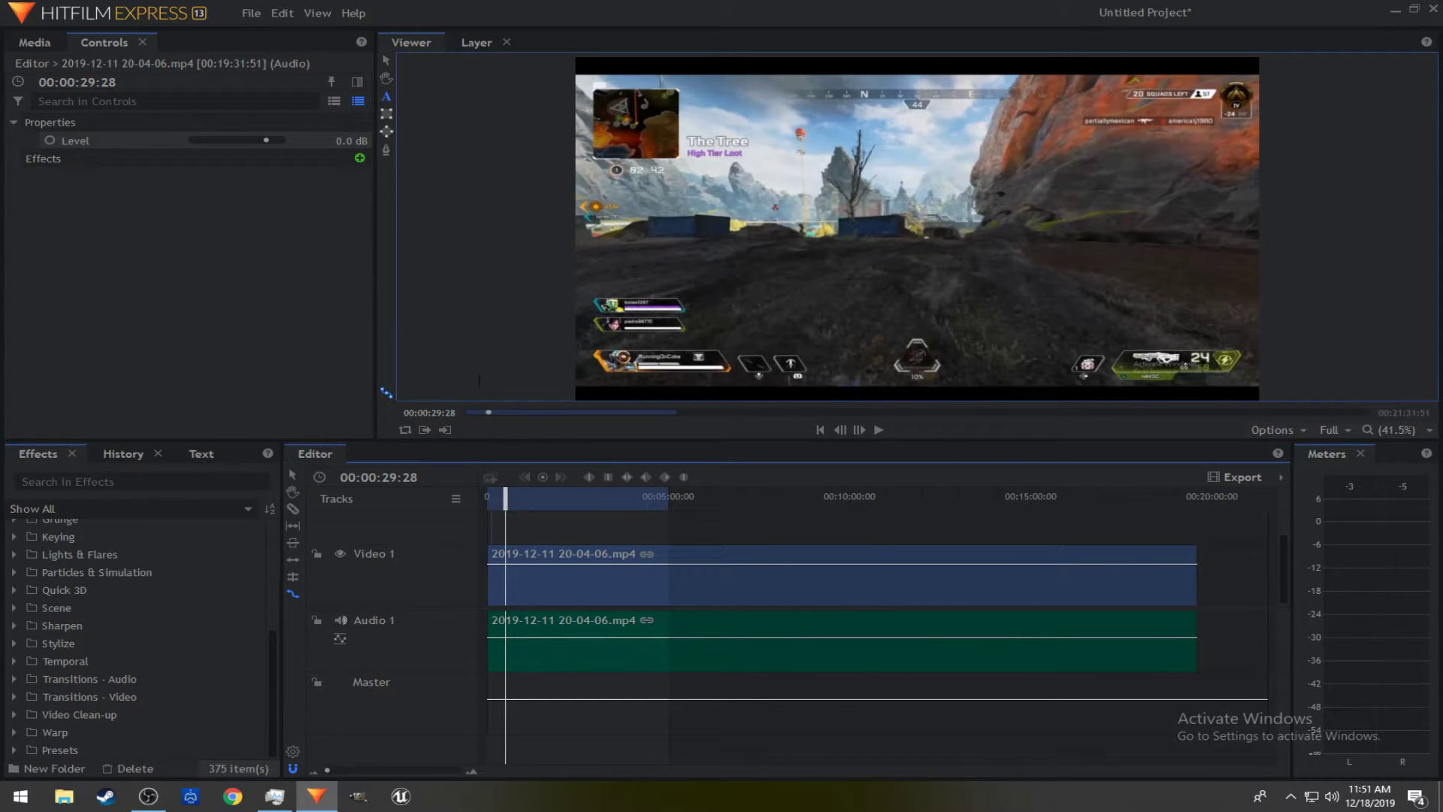
# Review the Editor and Rendering project settings and accept them unchanged.
pyautogui.click(248, 13)
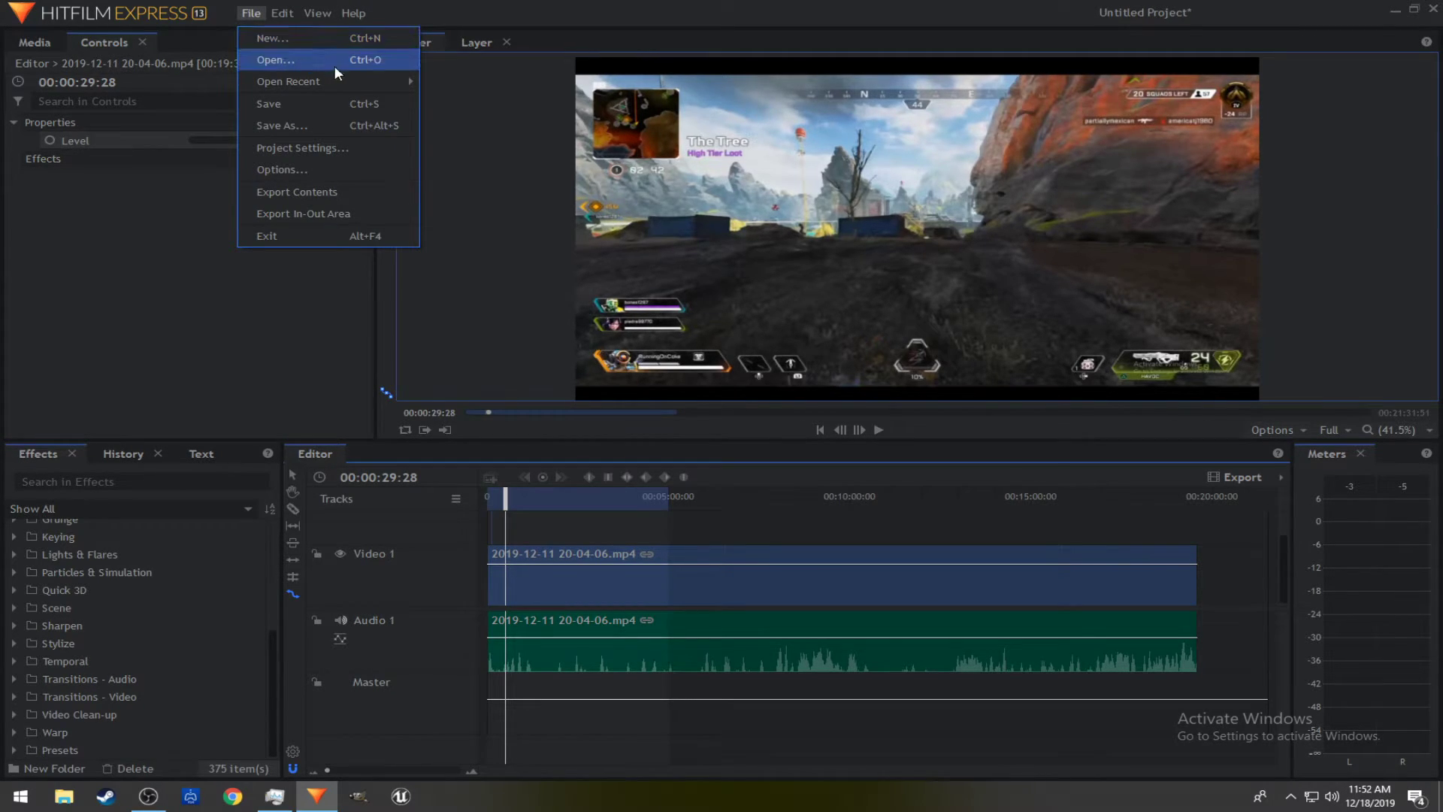
pyautogui.moveTo(385, 84)
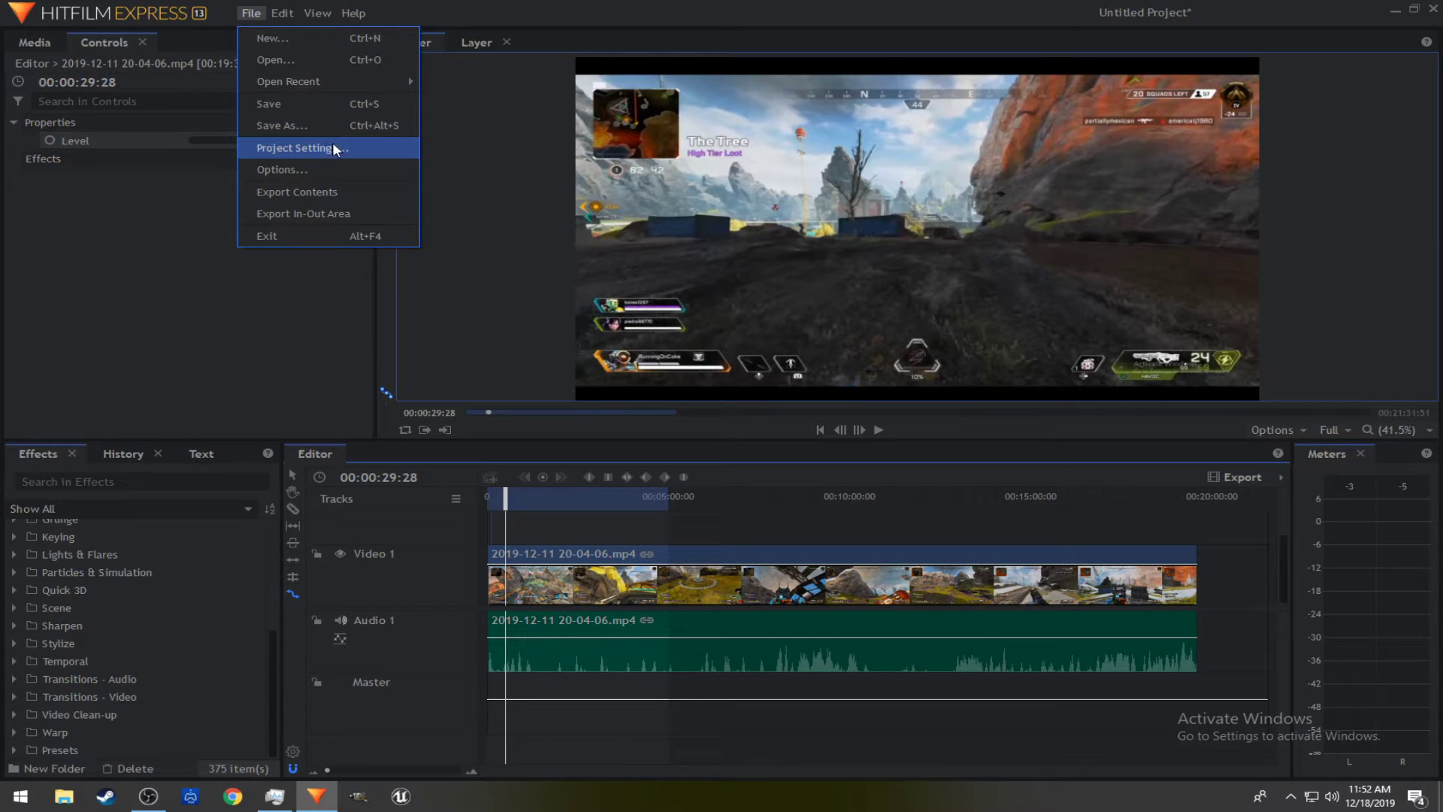
pyautogui.click(353, 148)
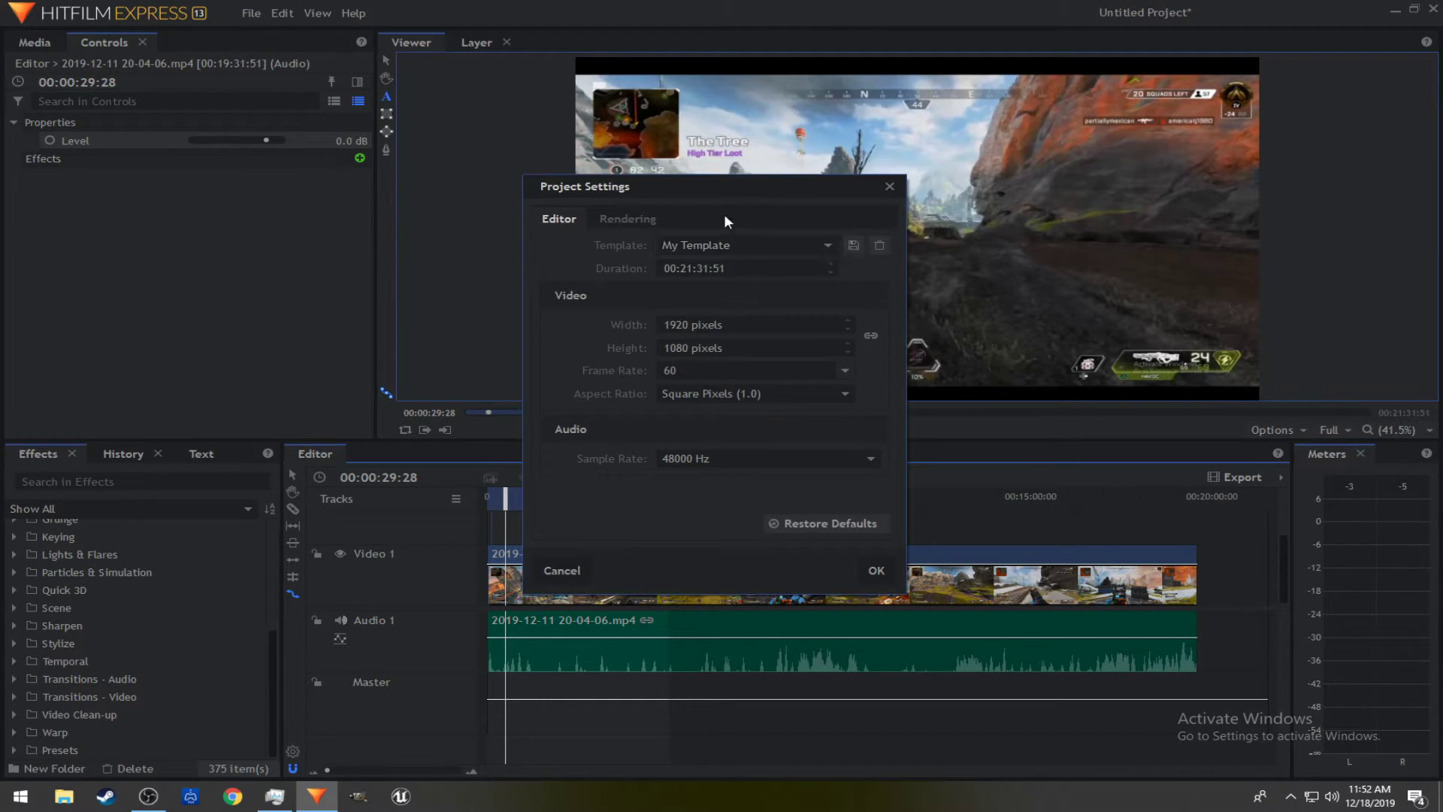
pyautogui.click(603, 220)
pyautogui.click(573, 219)
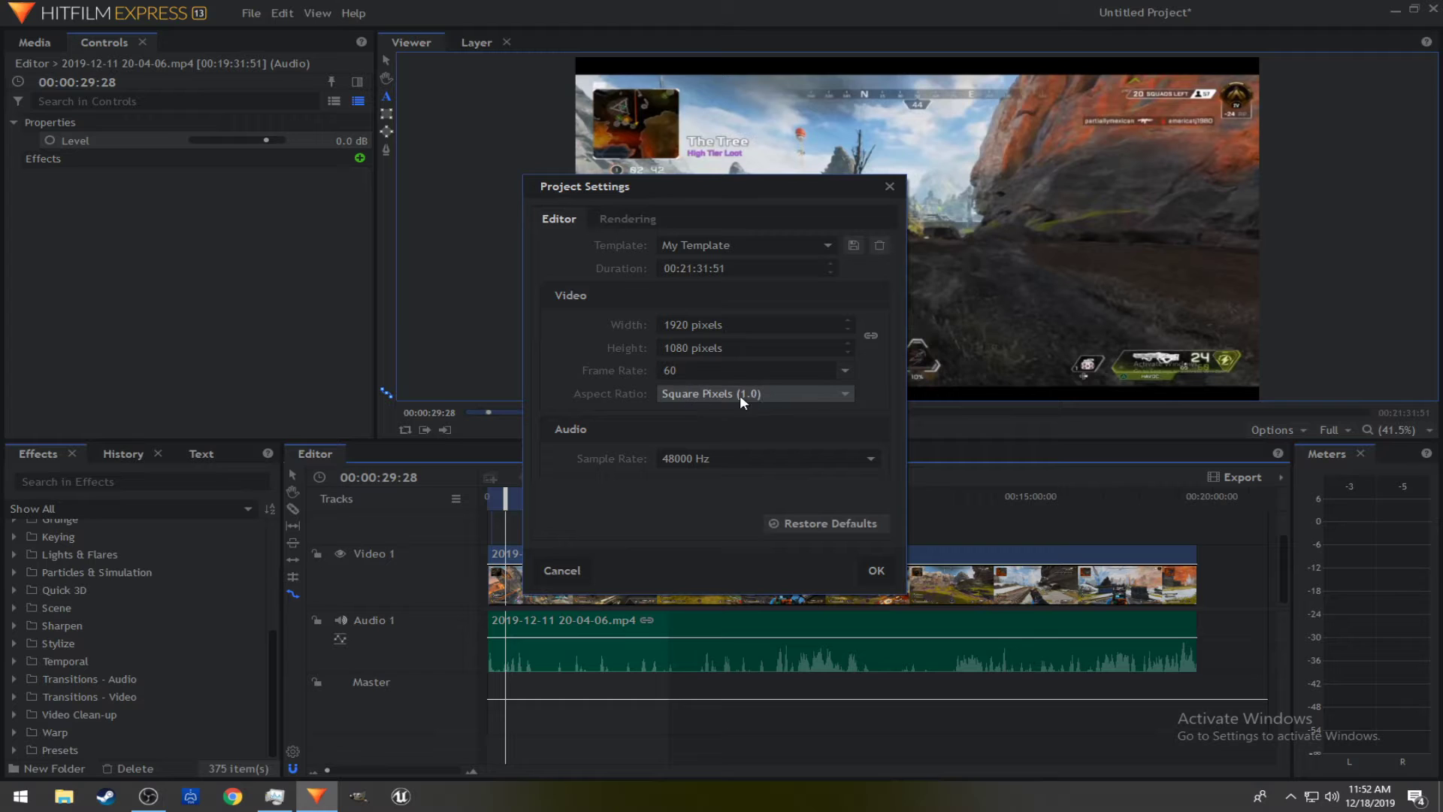
pyautogui.click(874, 570)
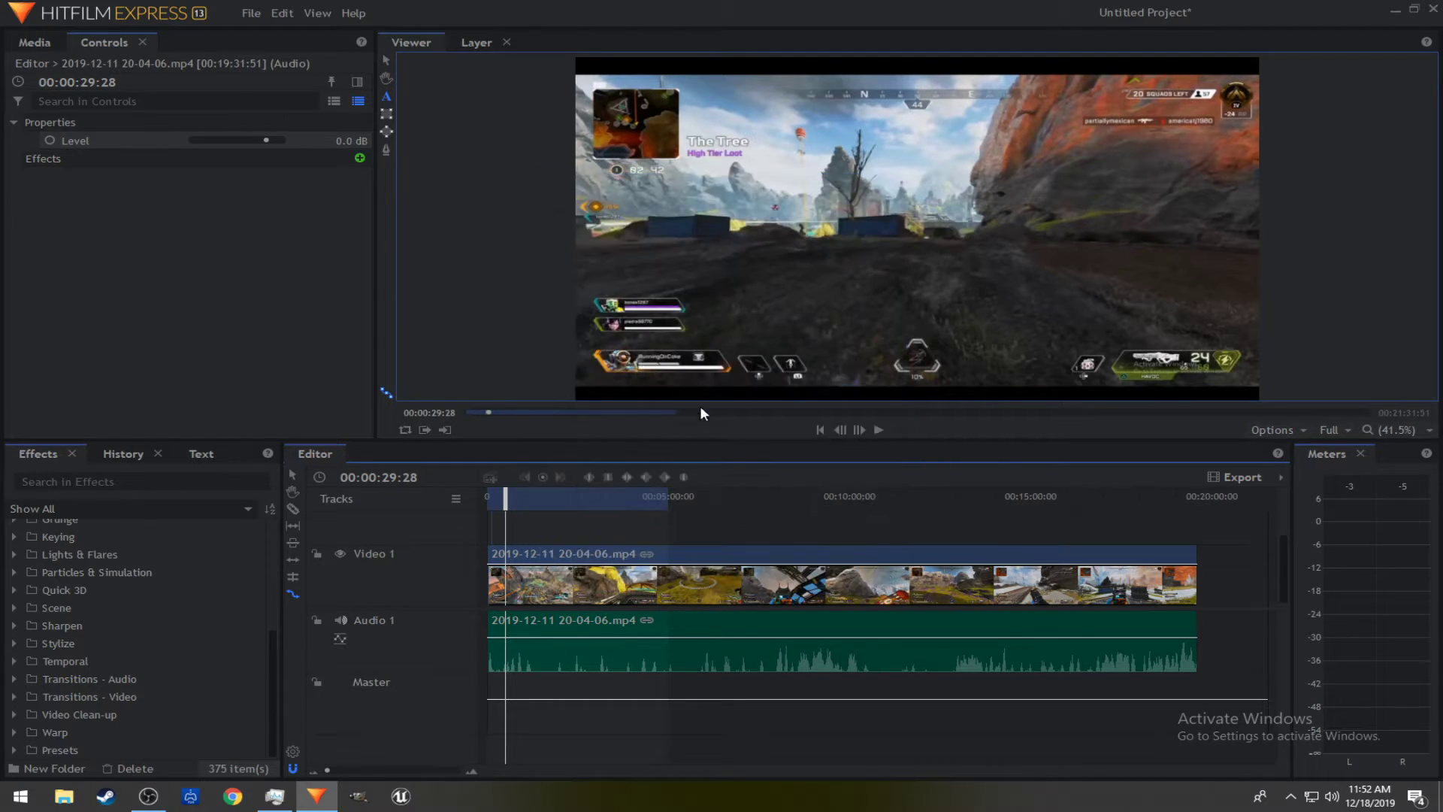
# Review the program options, including the Interface, Export, Activation, Auto Save and Quality Profiles categories.
pyautogui.click(251, 13)
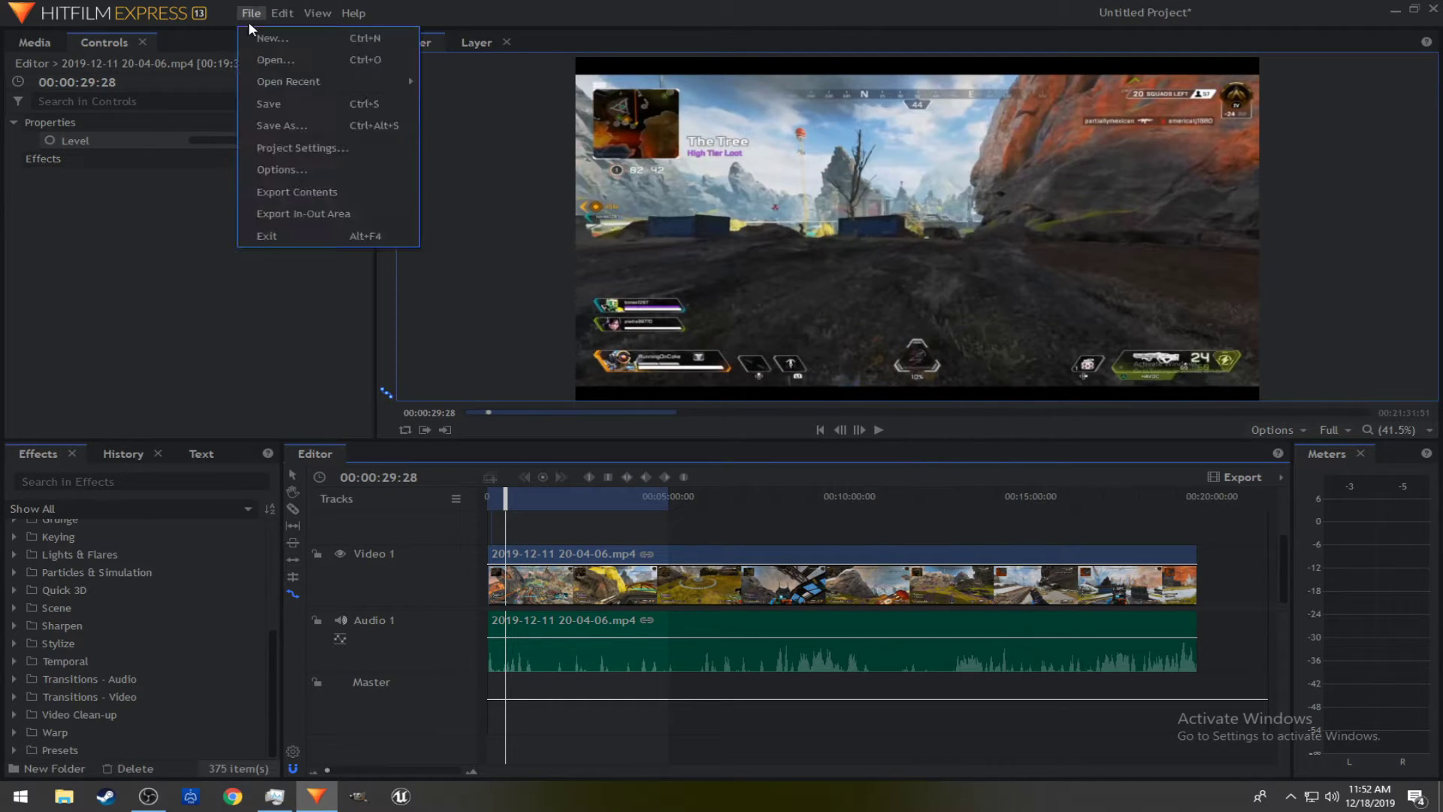
pyautogui.click(298, 173)
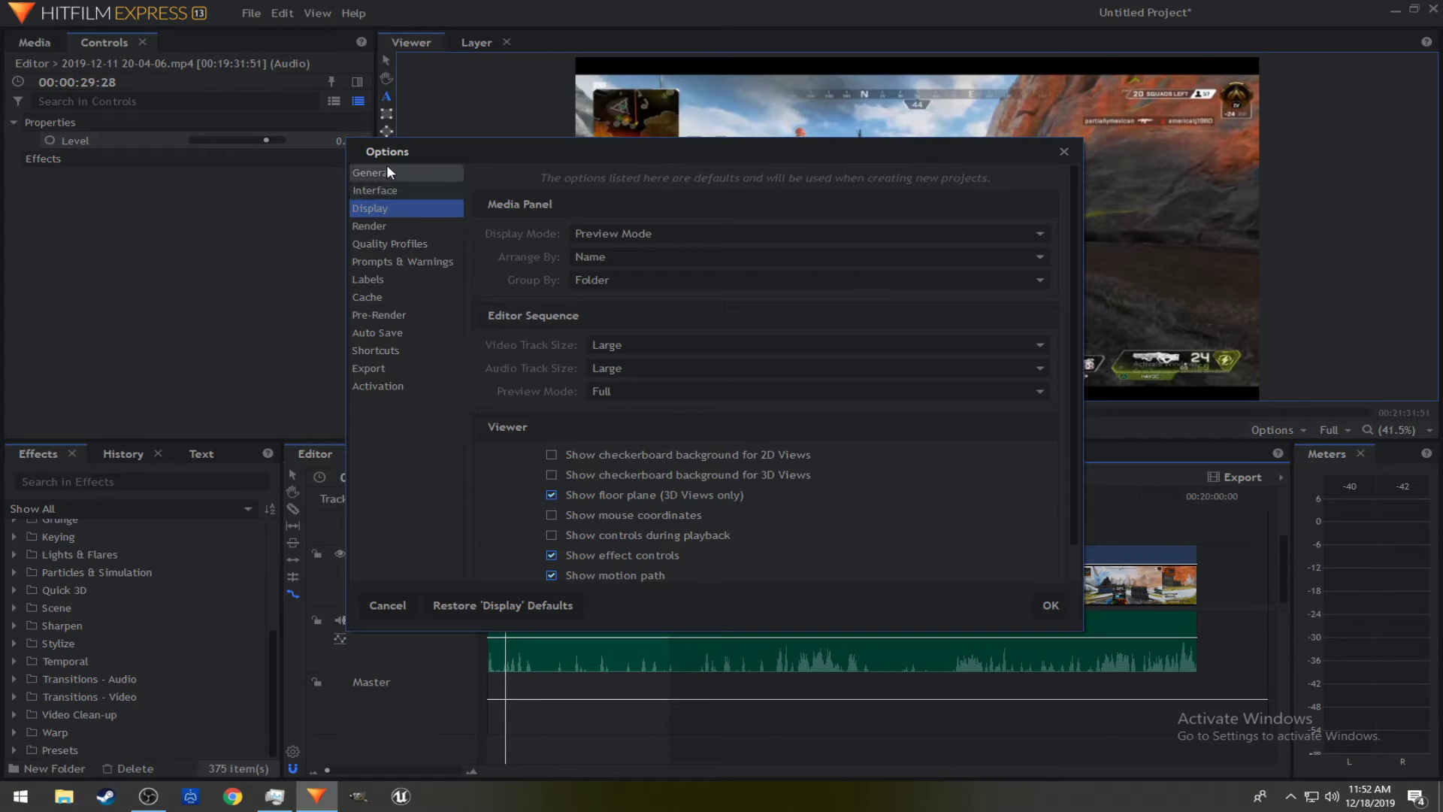
pyautogui.click(381, 172)
pyautogui.click(385, 188)
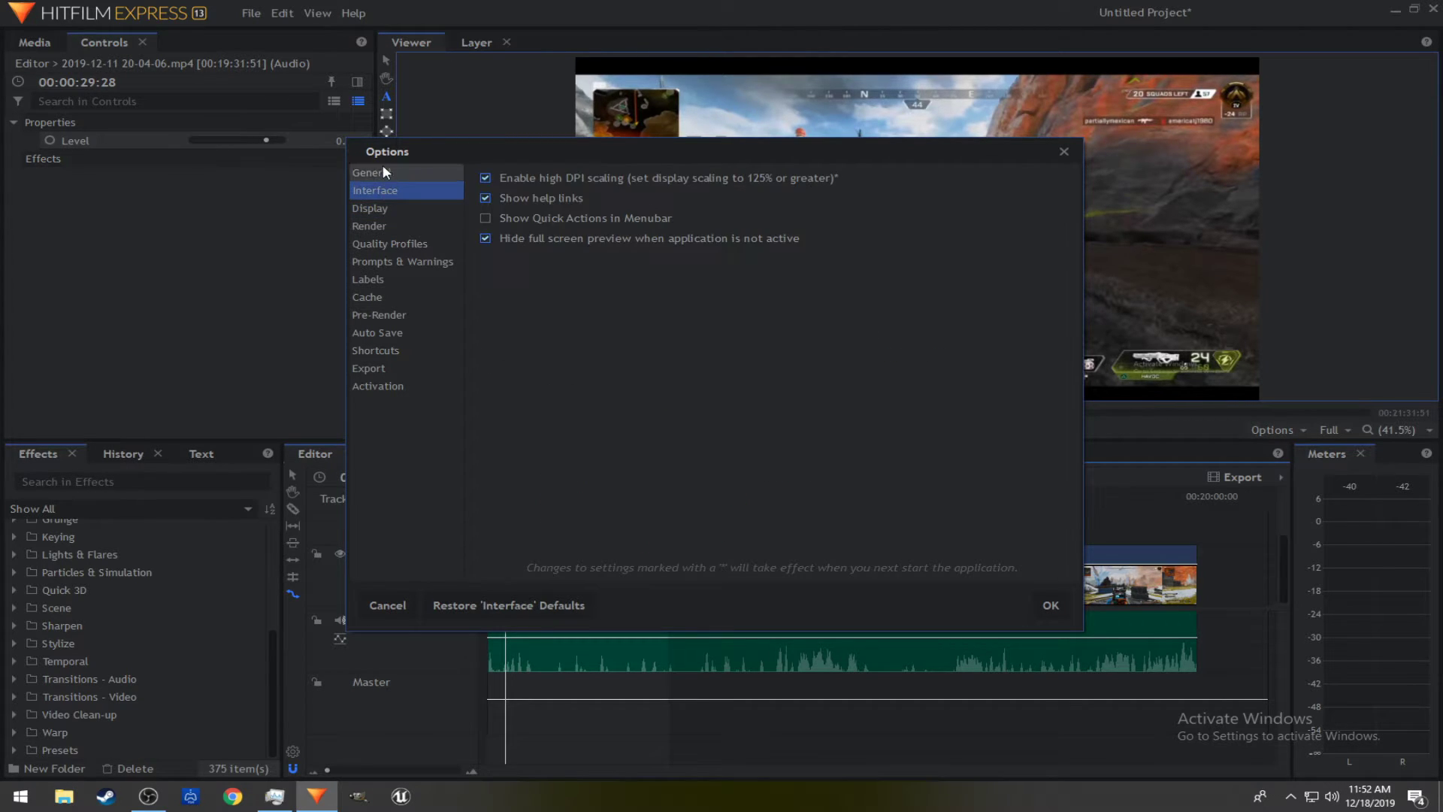
pyautogui.click(372, 368)
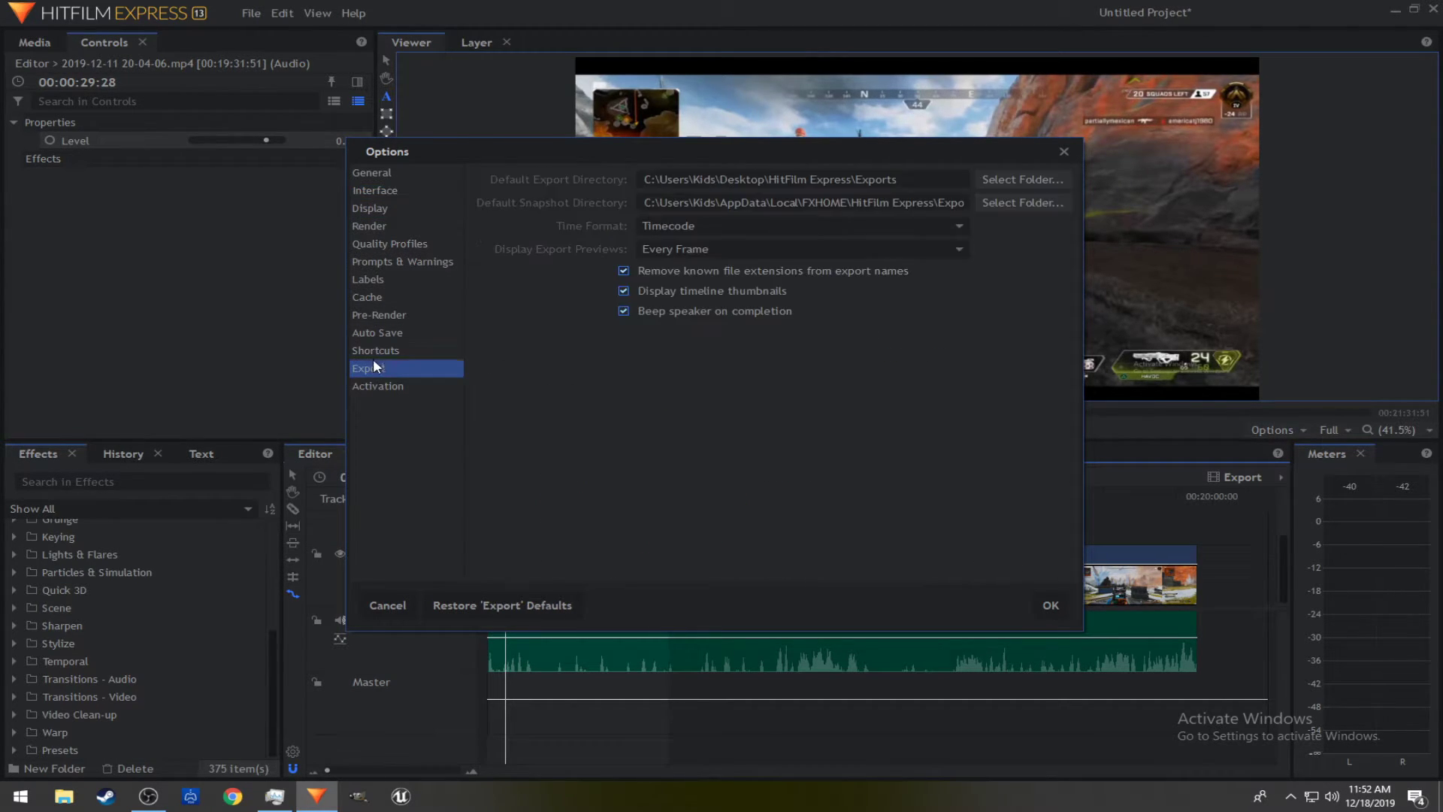
pyautogui.click(396, 386)
pyautogui.click(402, 333)
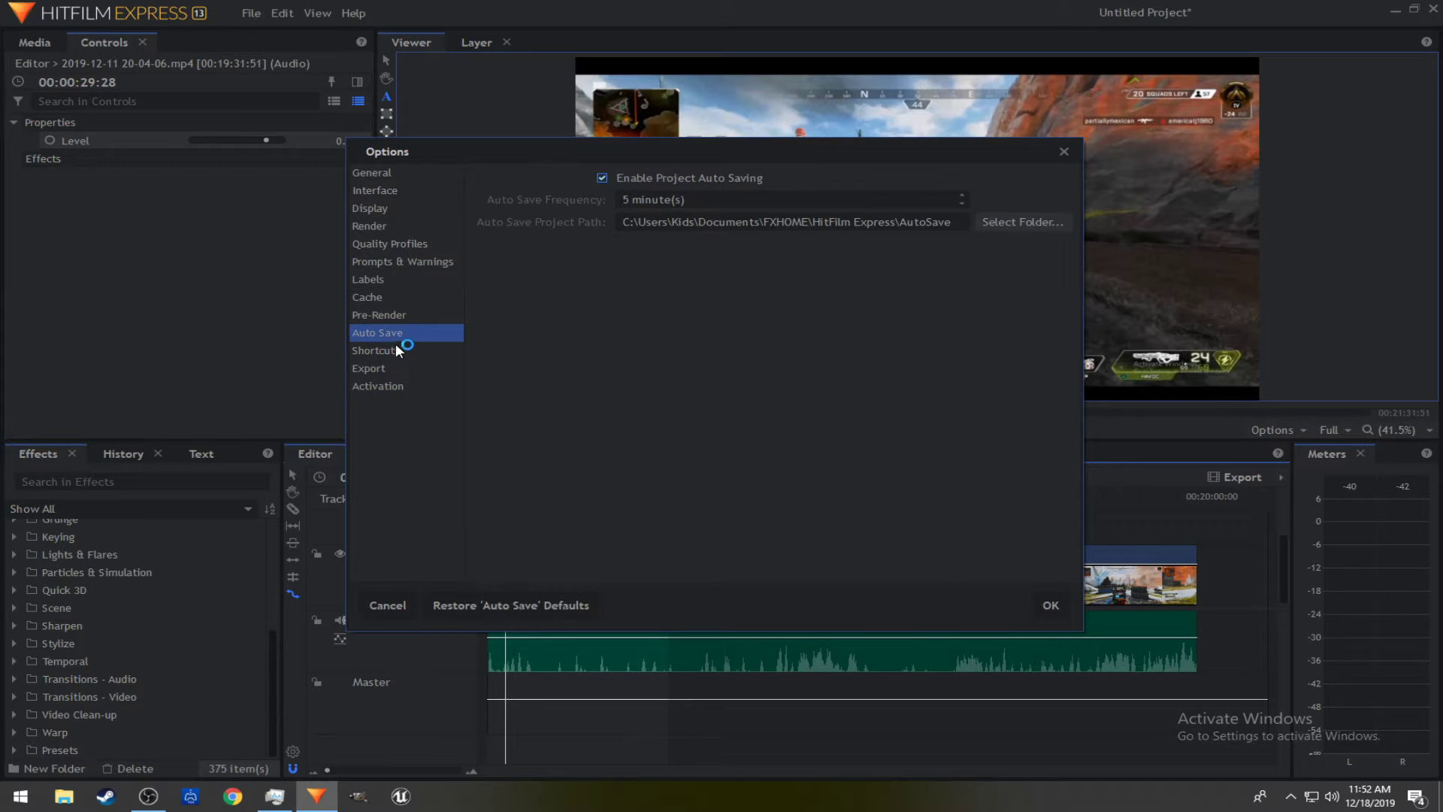
pyautogui.press('Down')
pyautogui.click(390, 245)
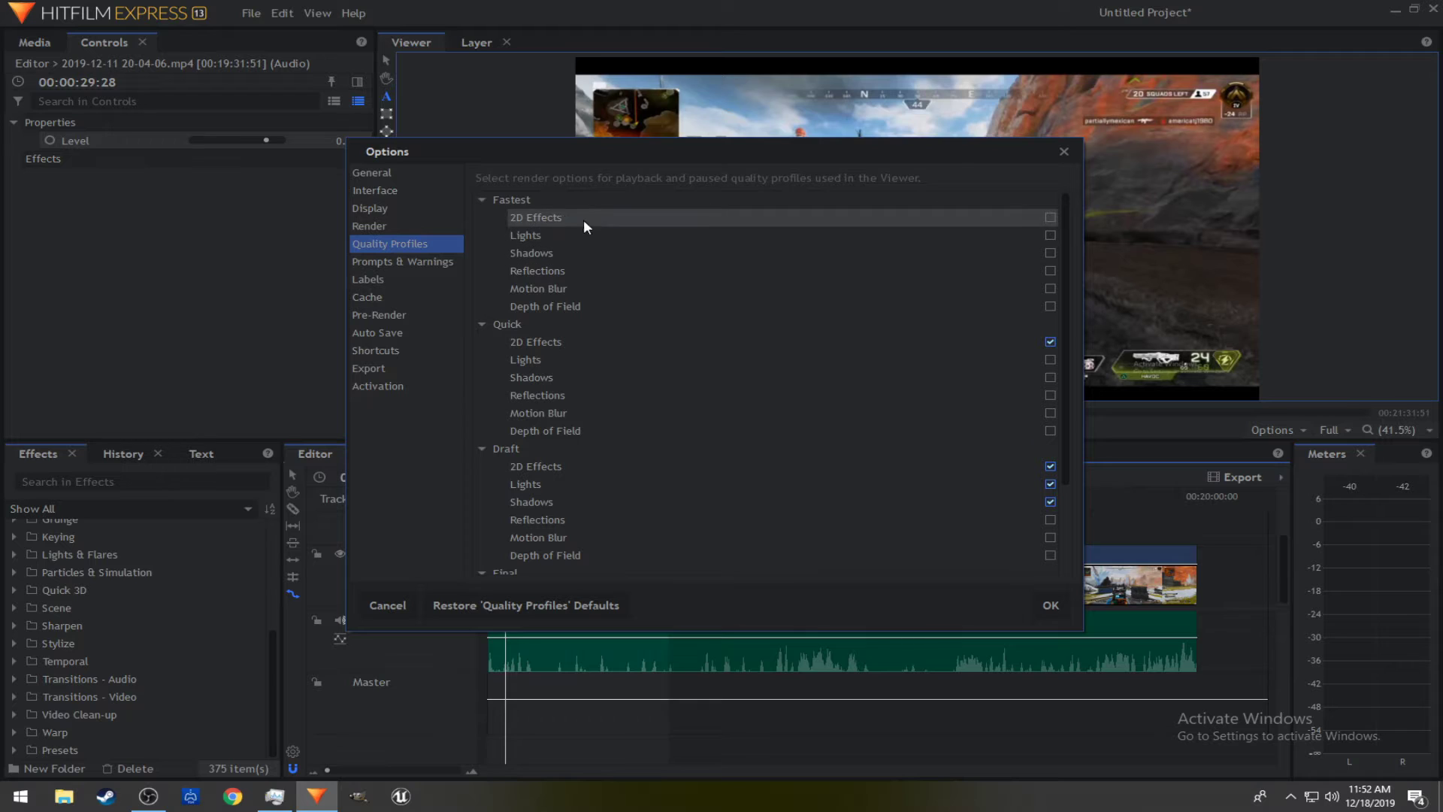
pyautogui.click(1063, 151)
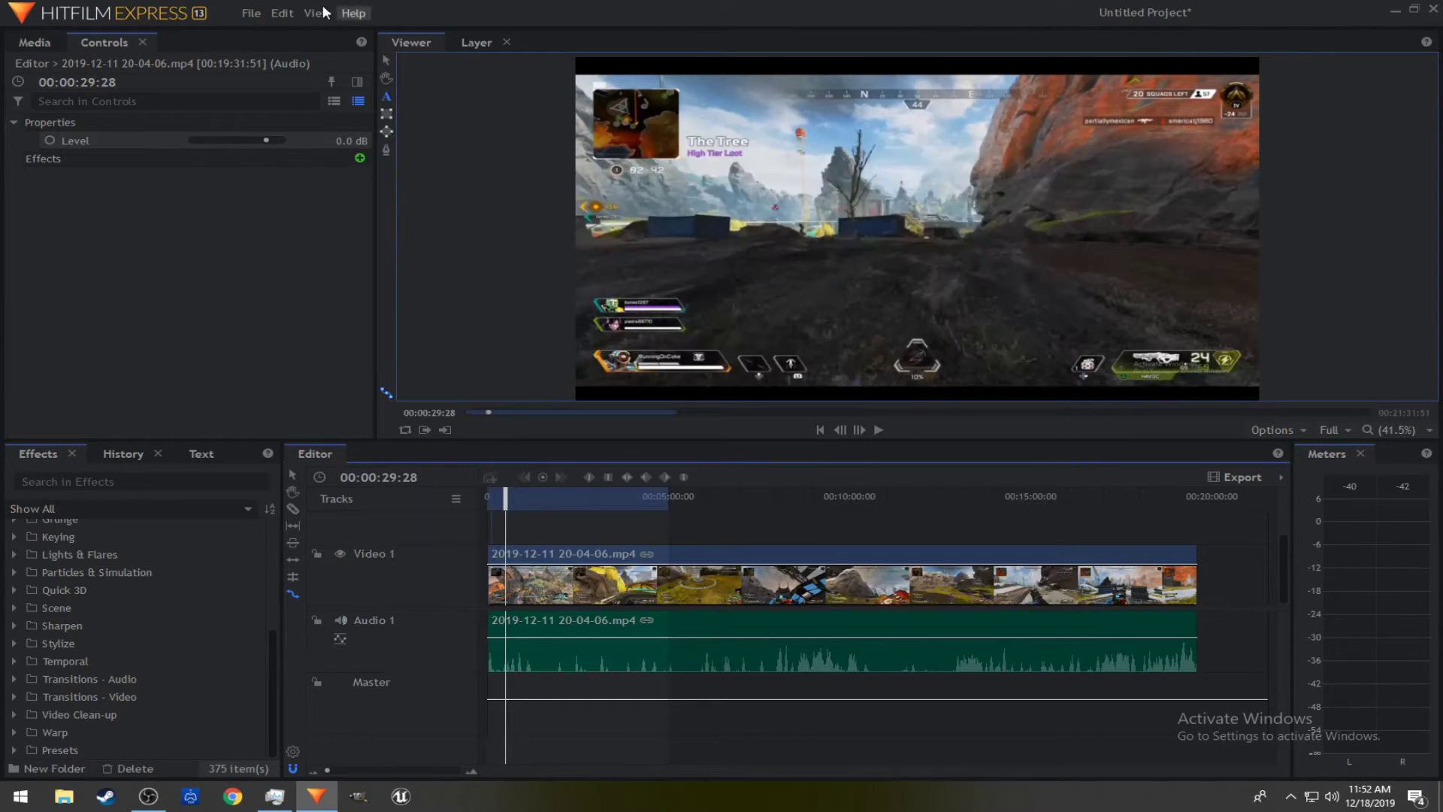
# Examine the available file, export, editing, workspace and help commands.
pyautogui.click(251, 13)
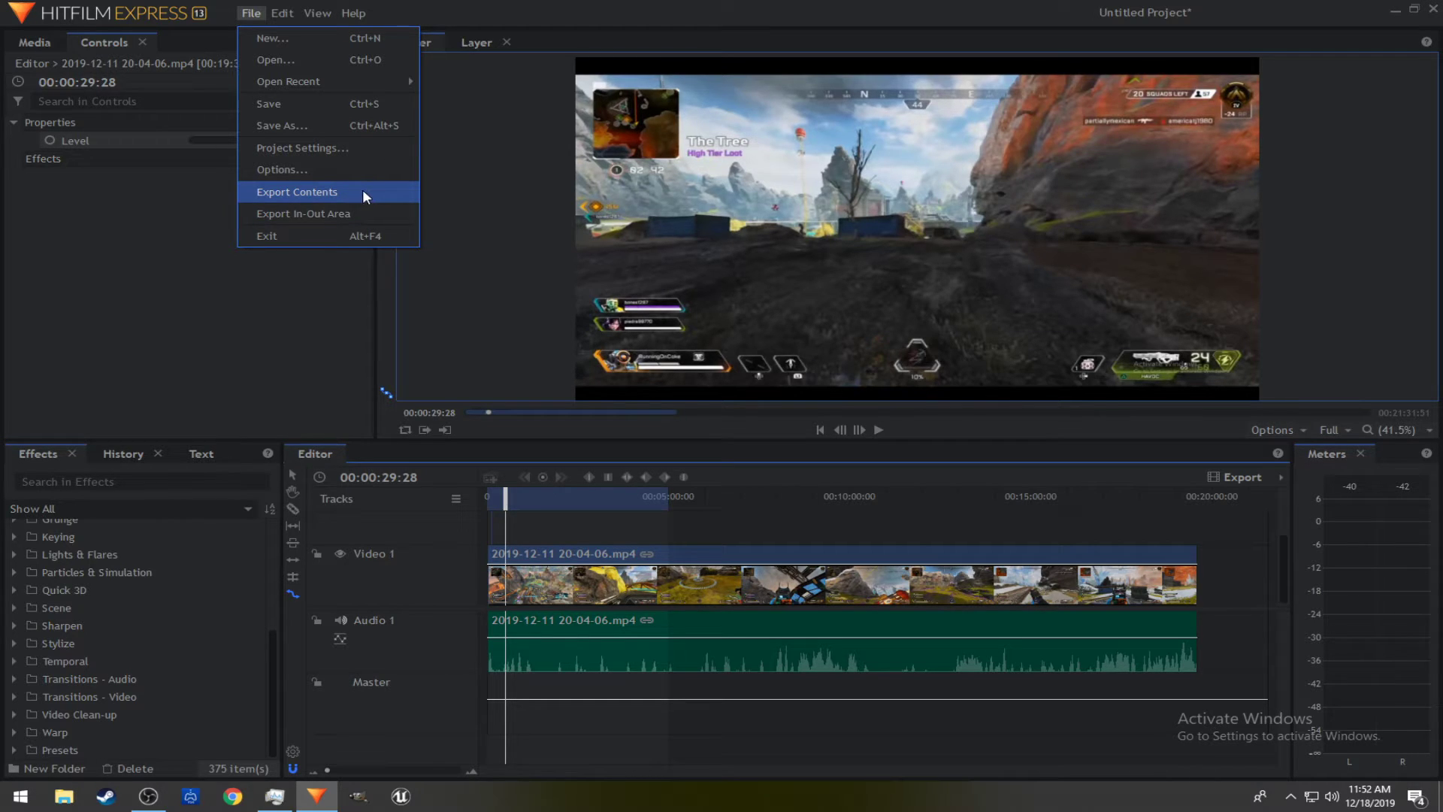
pyautogui.moveTo(278, 15)
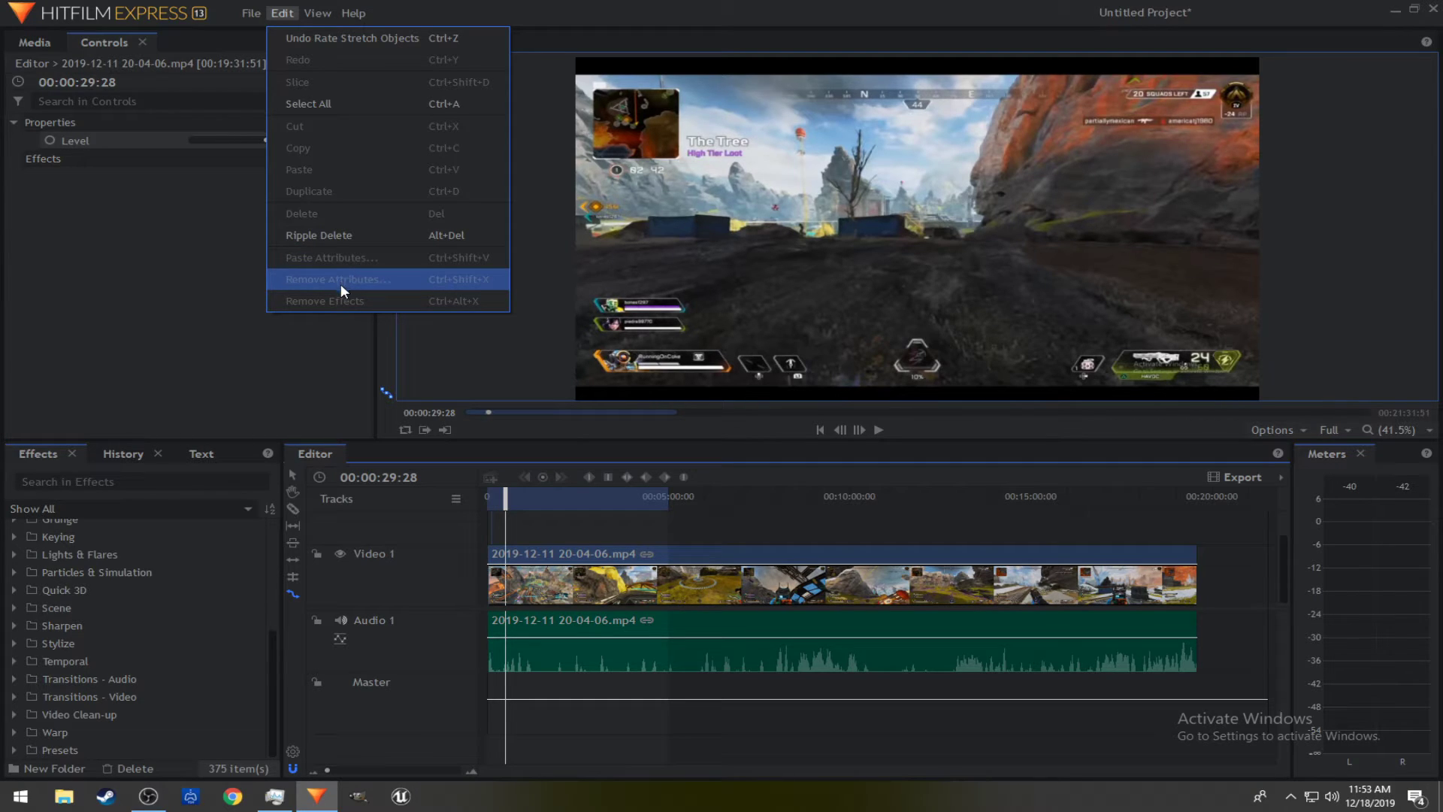
pyautogui.moveTo(320, 24)
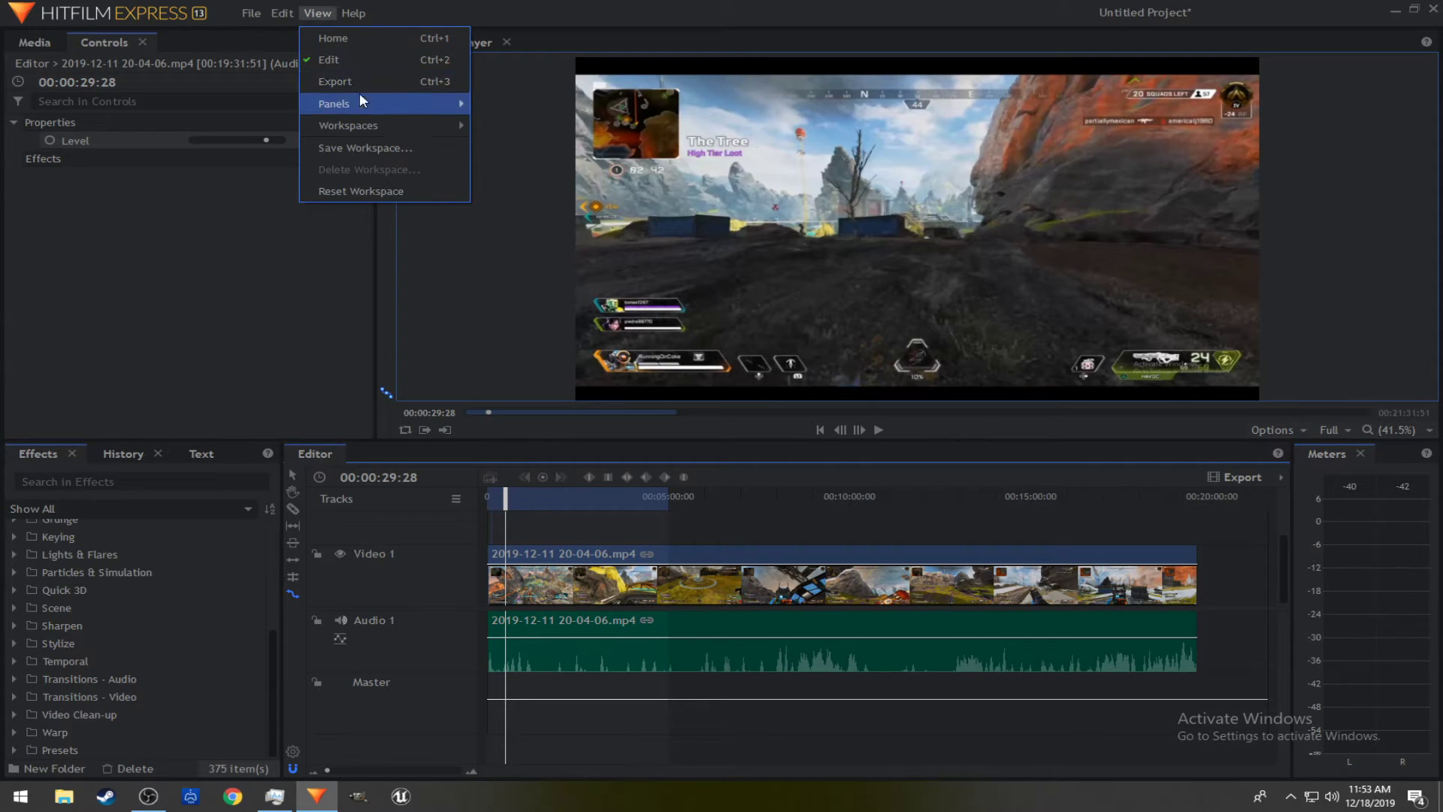
pyautogui.moveTo(373, 111)
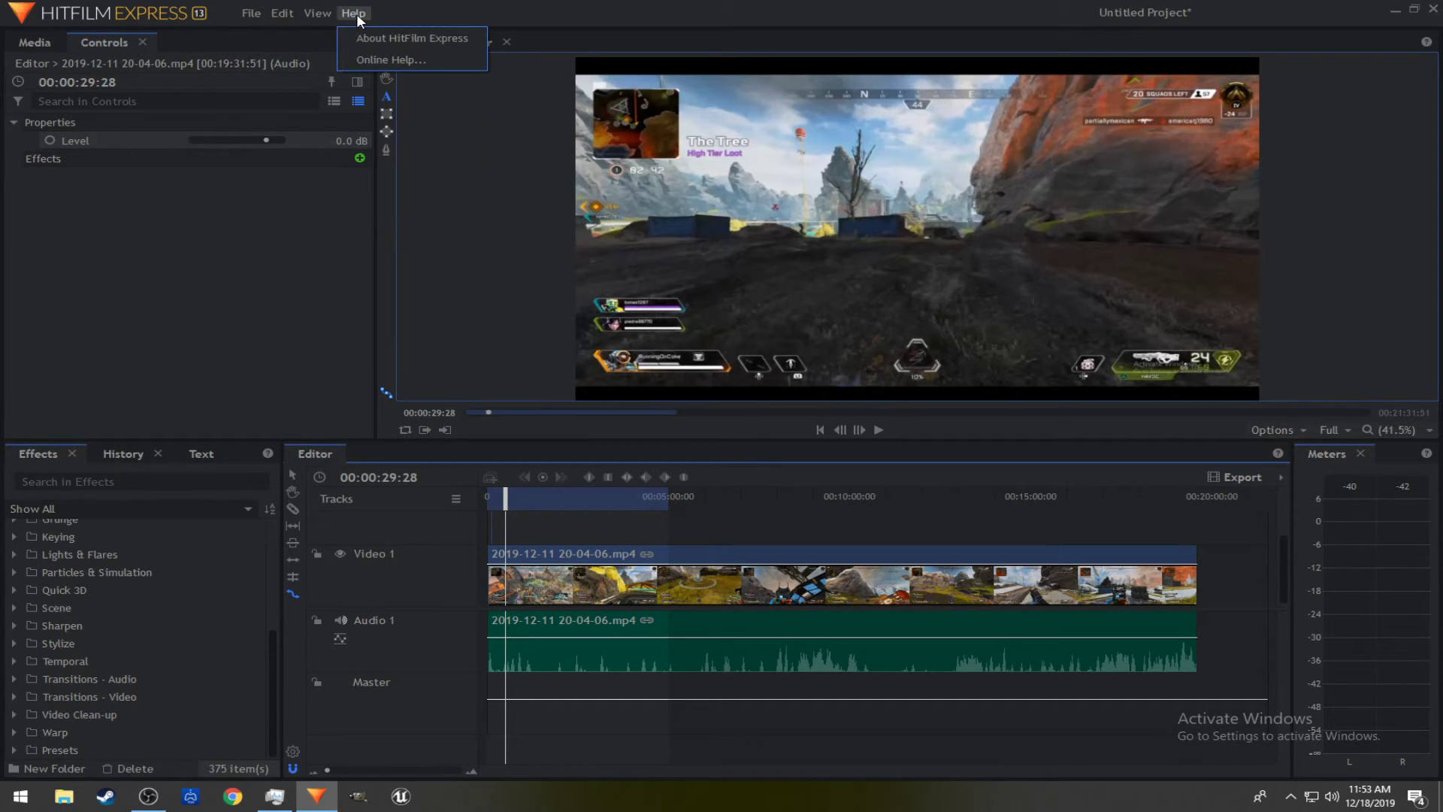
pyautogui.click(308, 16)
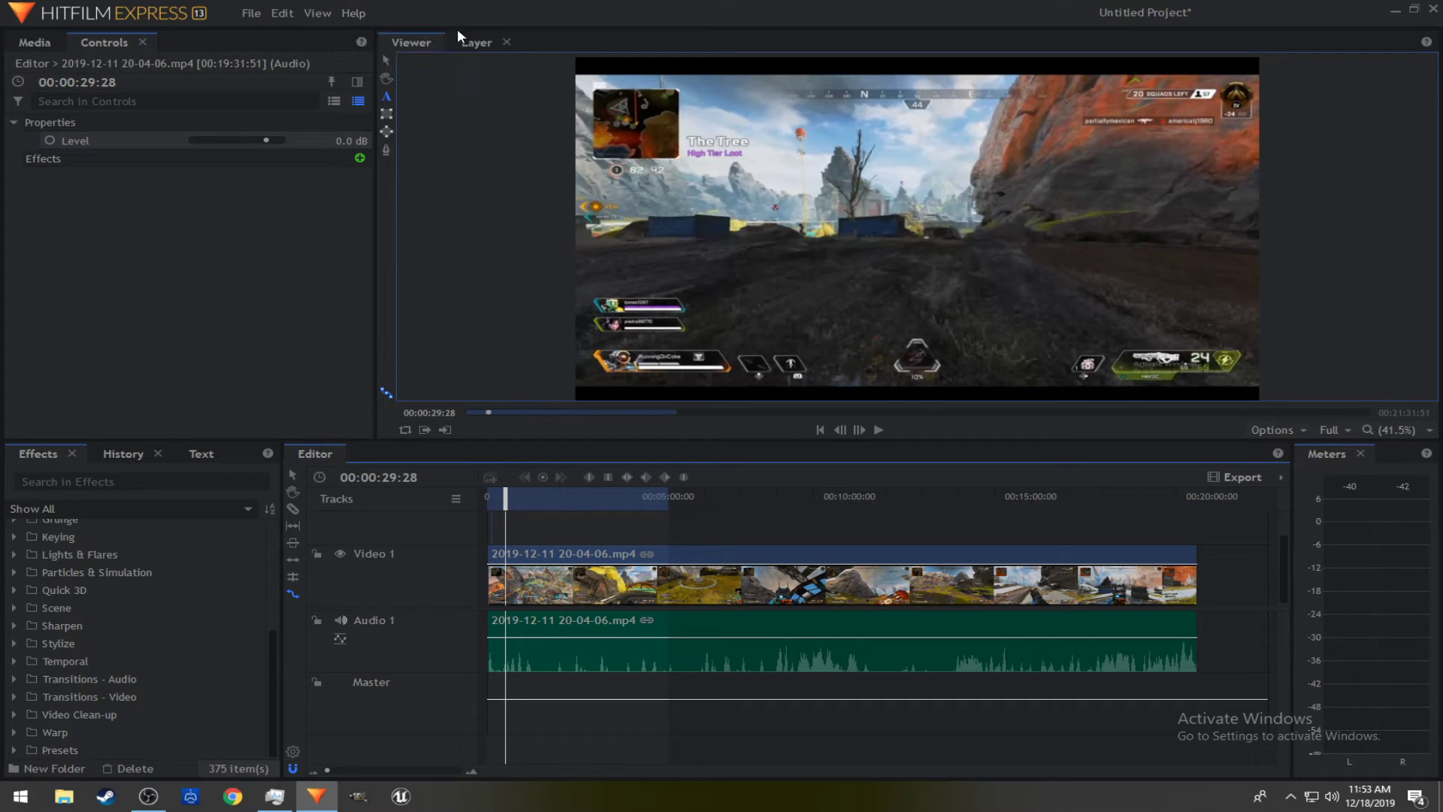
# Scrub through the gameplay footage and leave the playhead at about 00:01:57:41.
pyautogui.click(490, 413)
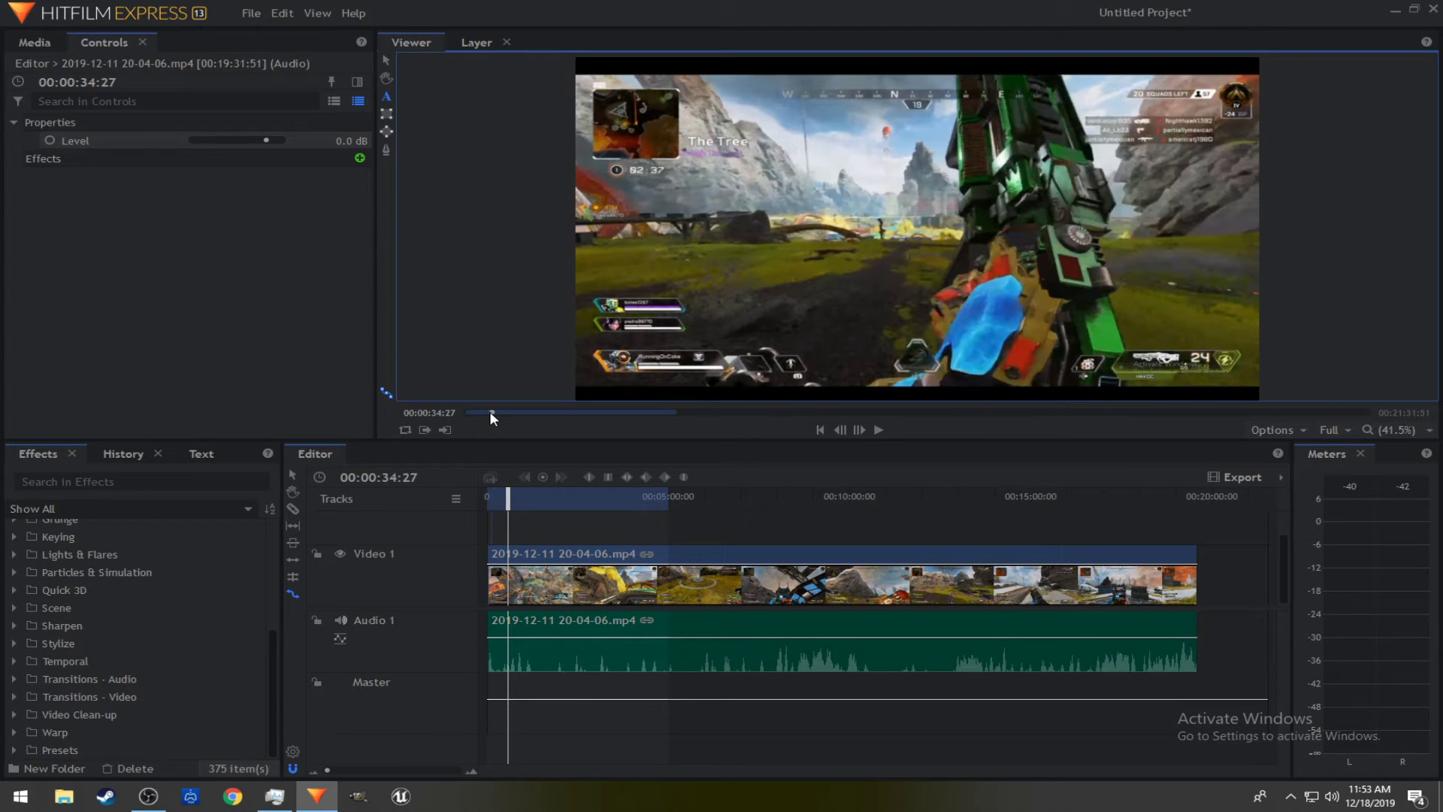
pyautogui.moveTo(490, 412); pyautogui.dragTo(576, 437)
pyautogui.moveTo(583, 496); pyautogui.dragTo(564, 530)
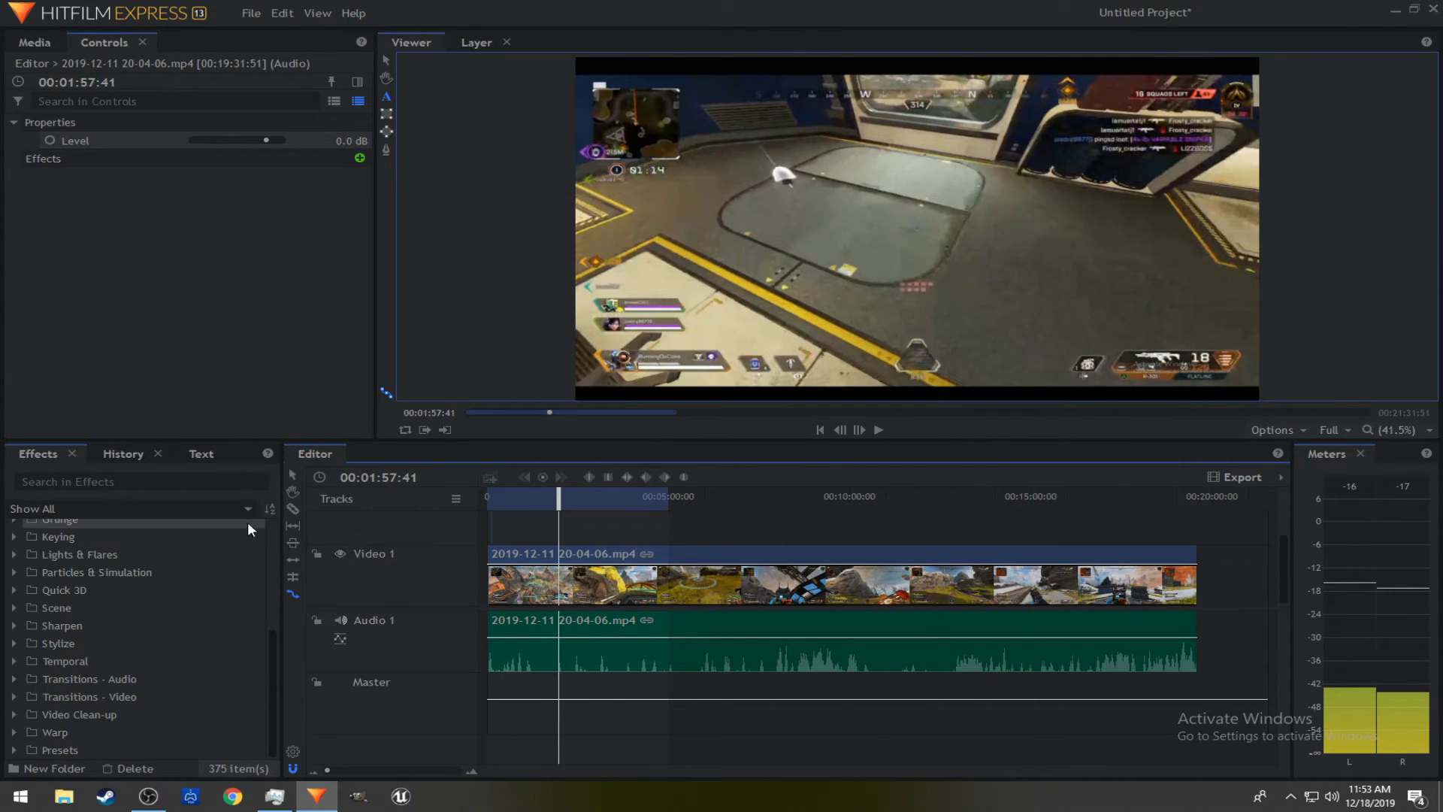
# Make a composite shot from the gameplay clip with Selected Clip properties and Leave Here, and return to the editor timeline.
pyautogui.rightClick(593, 583)
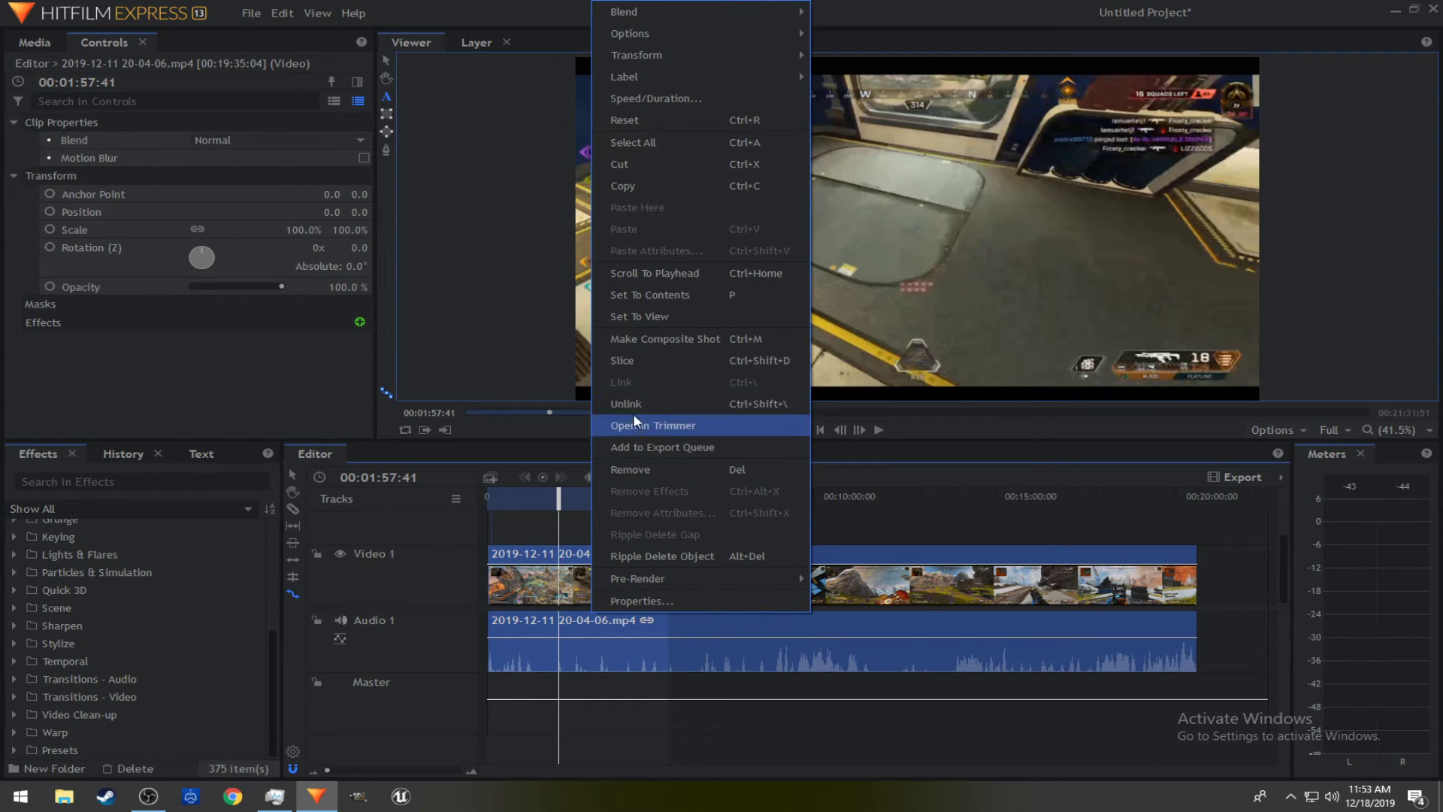
pyautogui.click(648, 339)
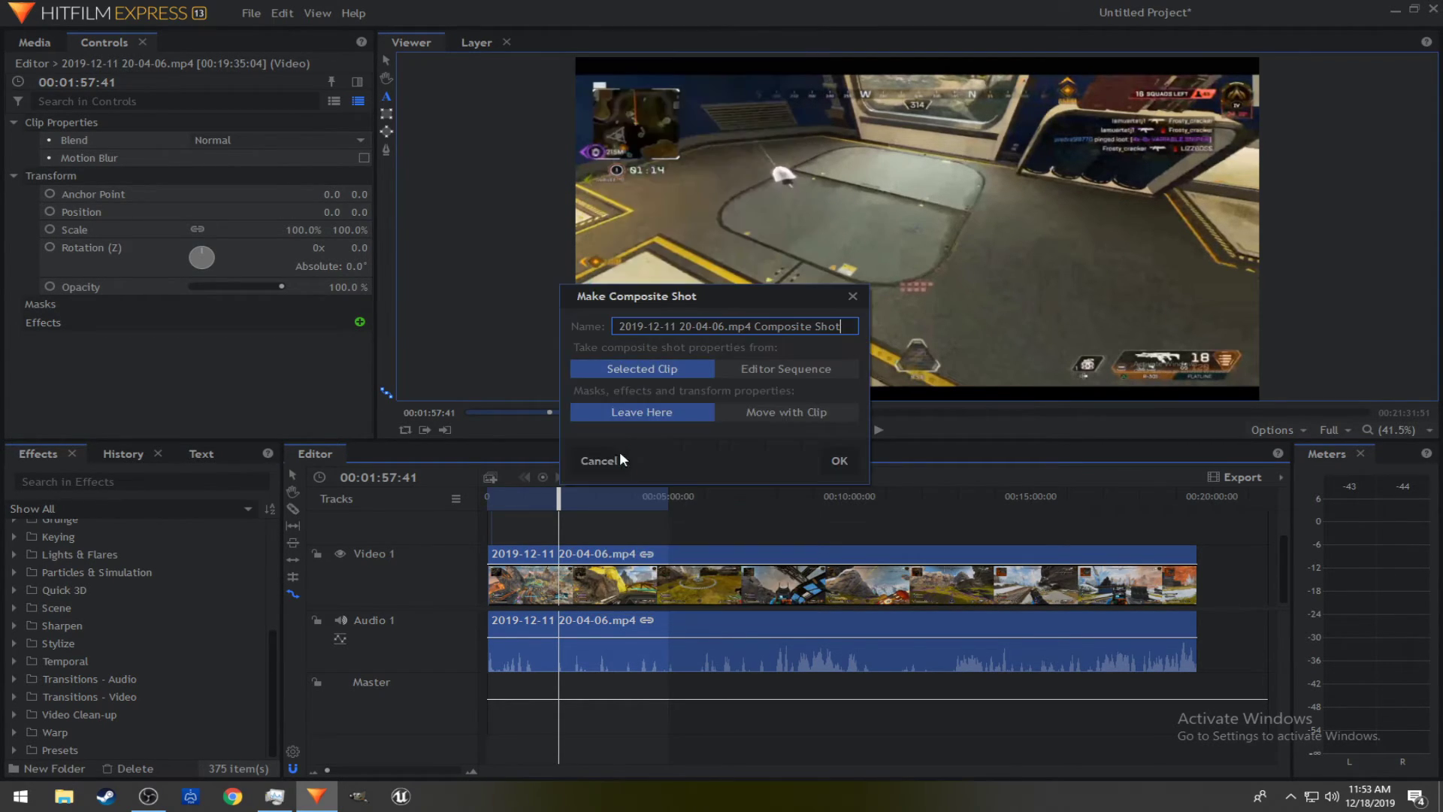
pyautogui.click(840, 460)
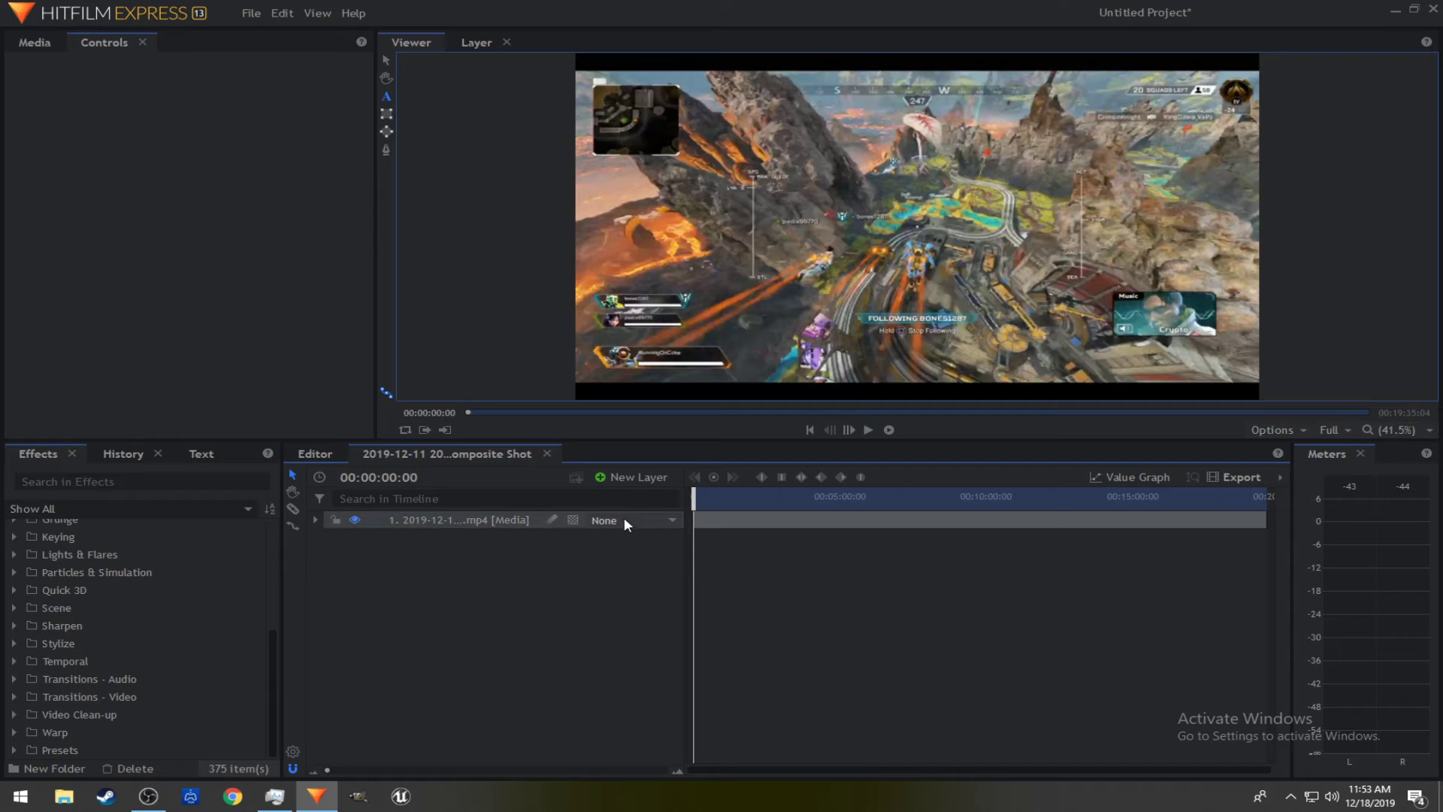
pyautogui.click(553, 453)
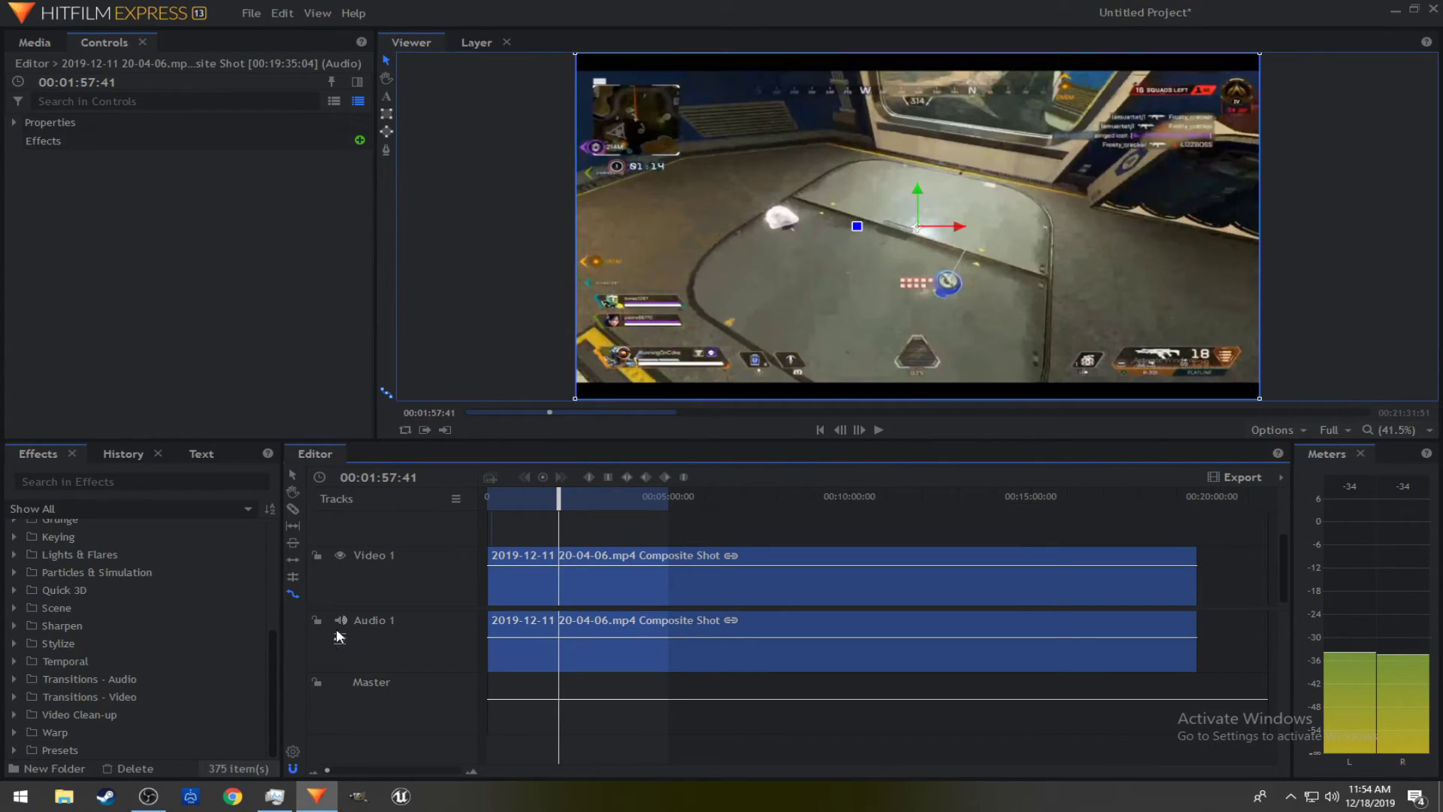
# Toggle the Video 1 track's visibility off and back on, and try adjusting the clip's opacity line.
pyautogui.click(341, 555)
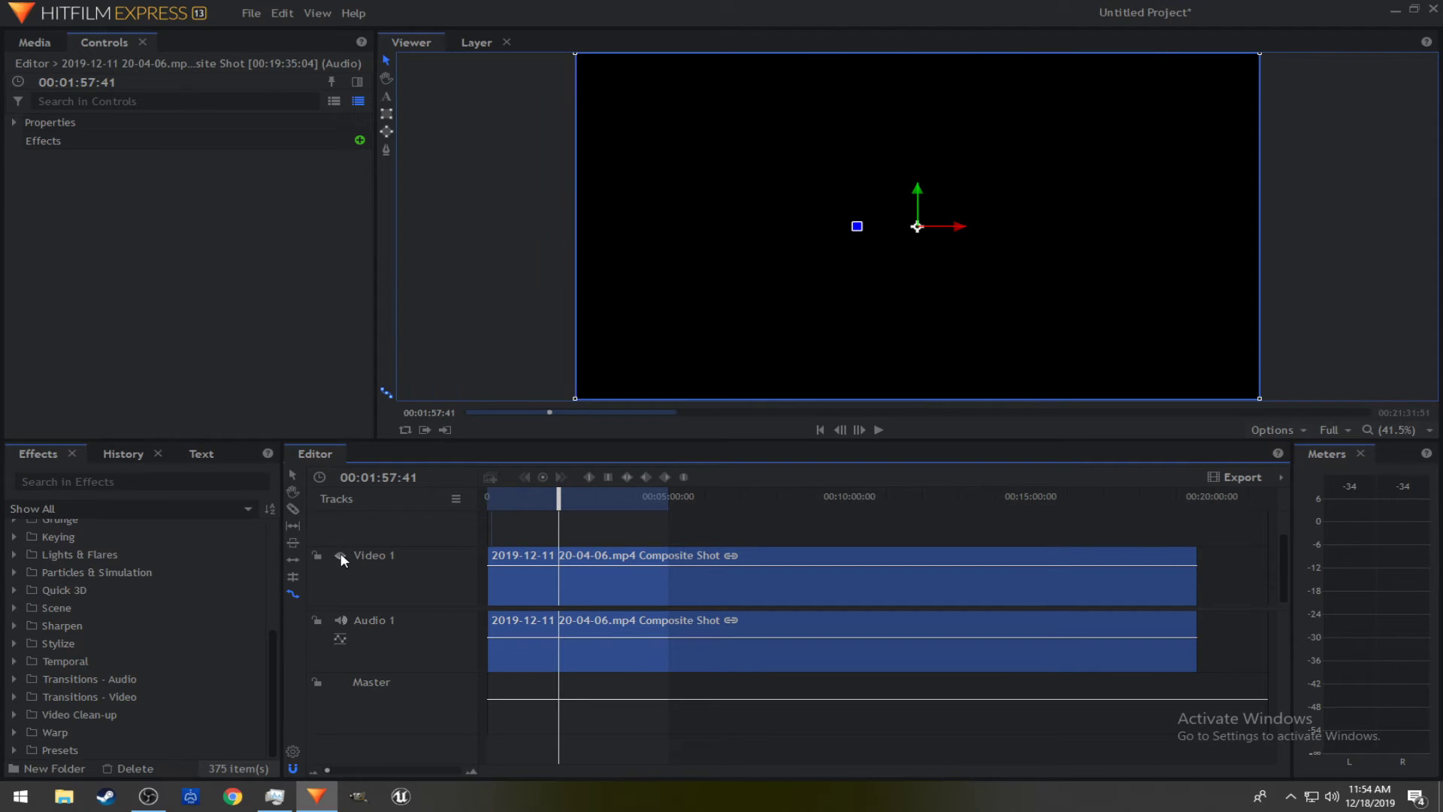
pyautogui.click(340, 554)
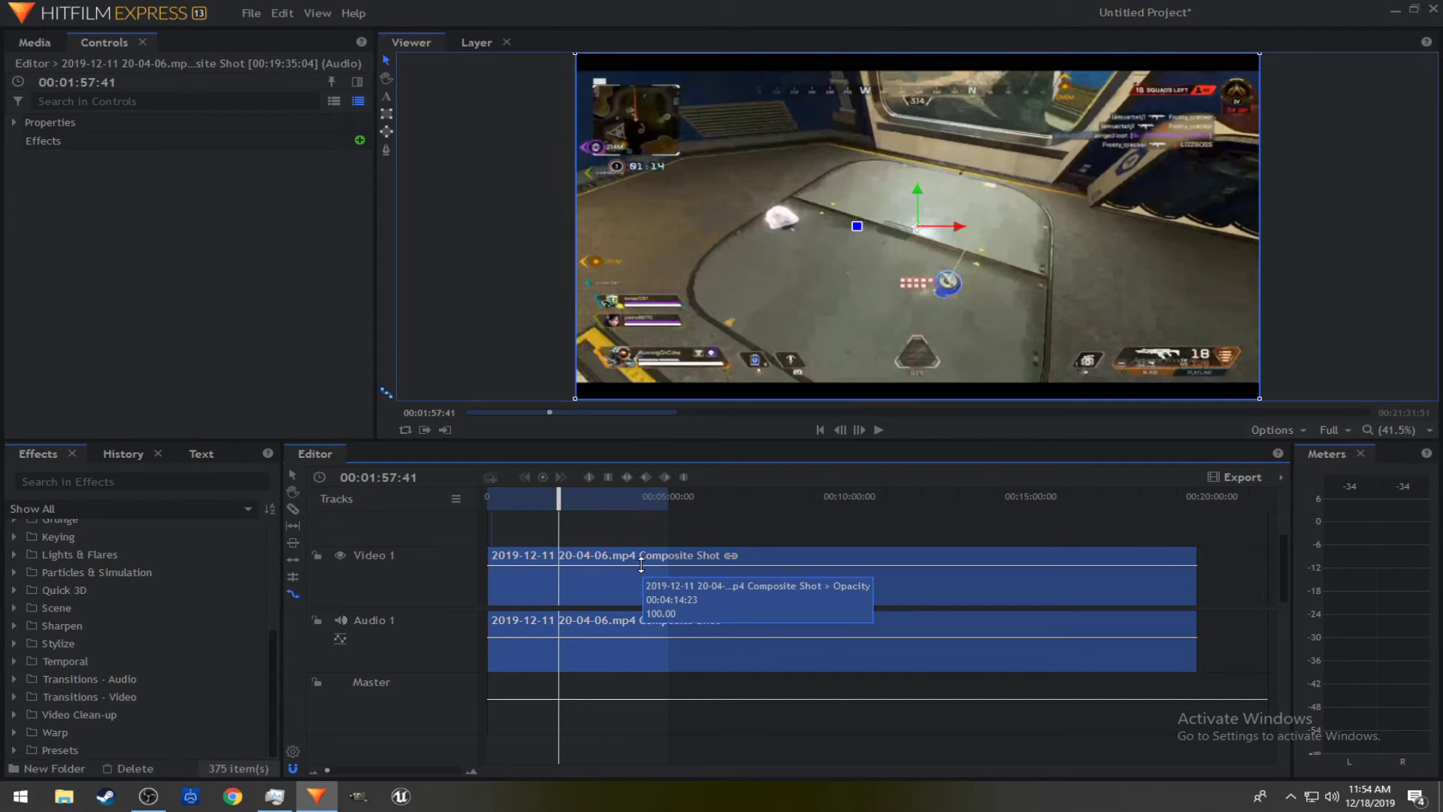
pyautogui.moveTo(641, 564)
pyautogui.mouseDown()
pyautogui.moveTo(646, 590)
pyautogui.moveTo(649, 564)
pyautogui.mouseUp()
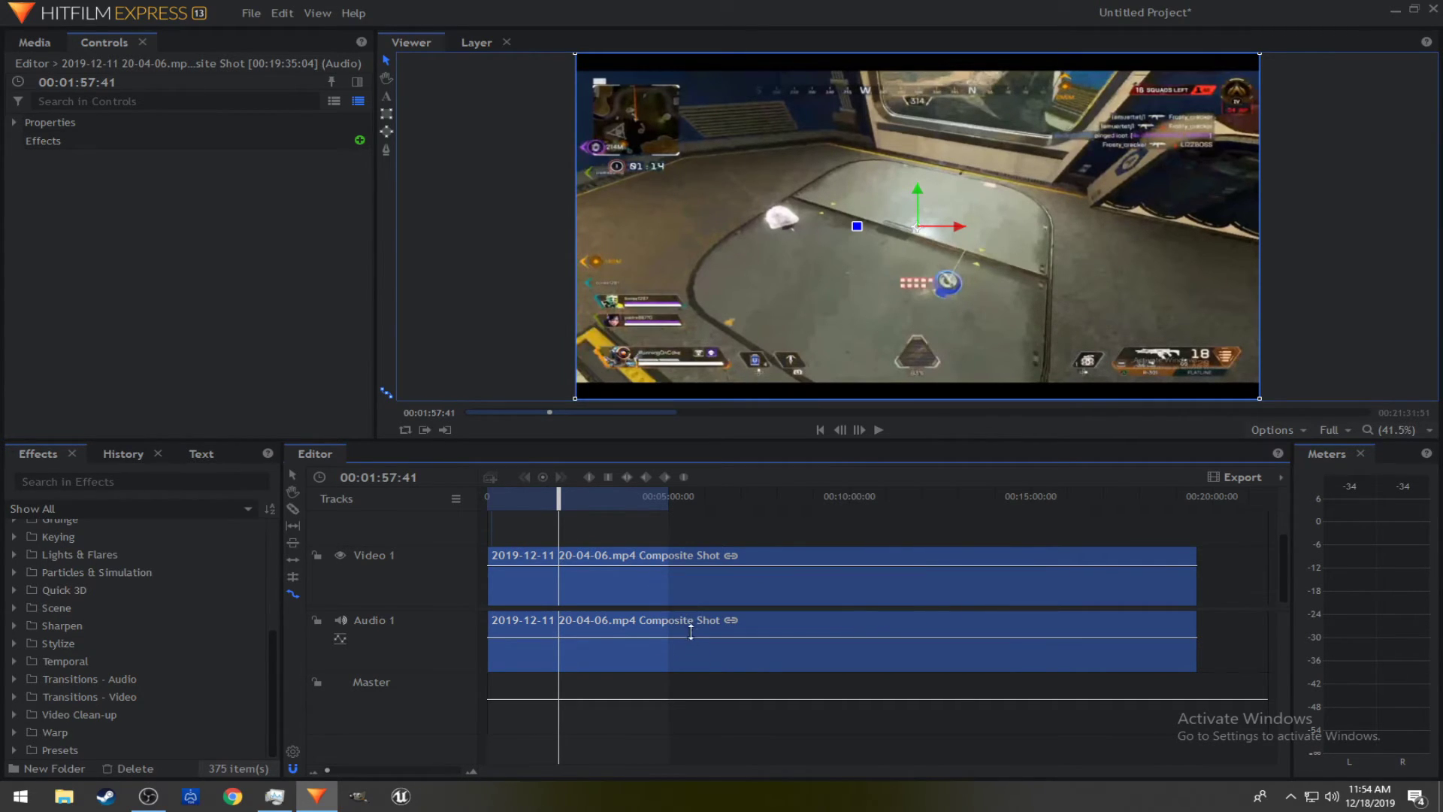
# Raise the composite shot's audio level line slightly on the Audio 1 track and lock the Master track.
pyautogui.moveTo(692, 638); pyautogui.dragTo(692, 692)
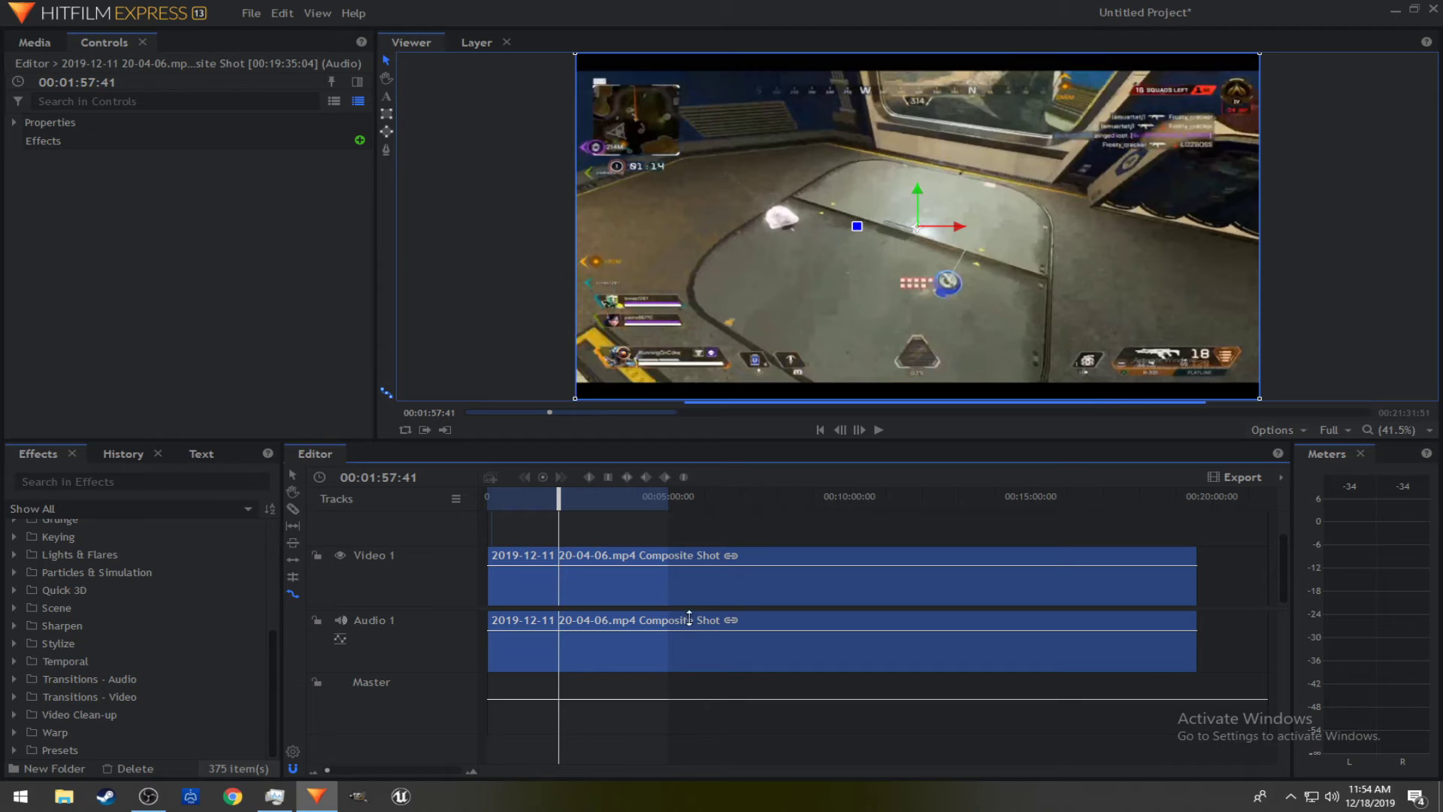
pyautogui.click(315, 683)
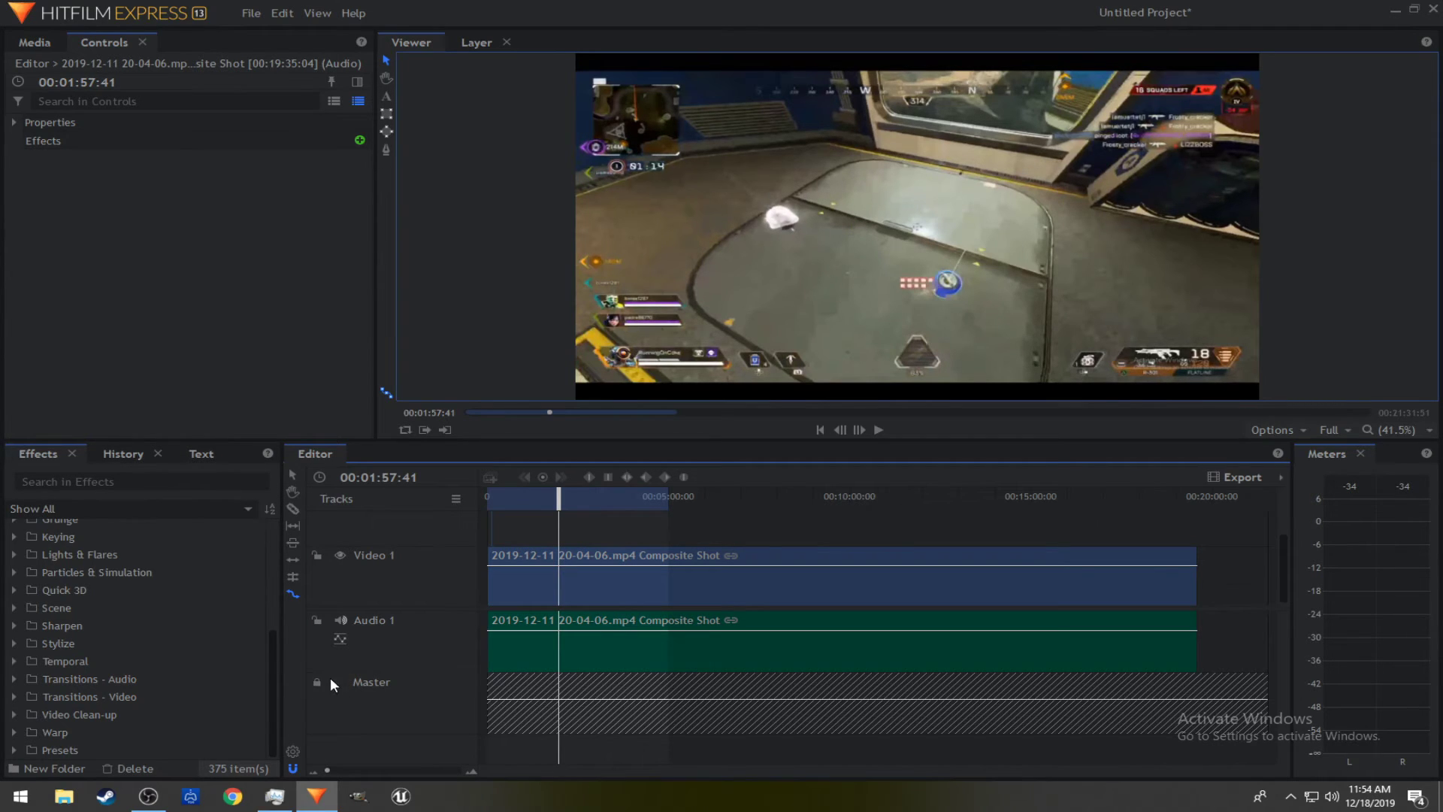
pyautogui.doubleClick(566, 626)
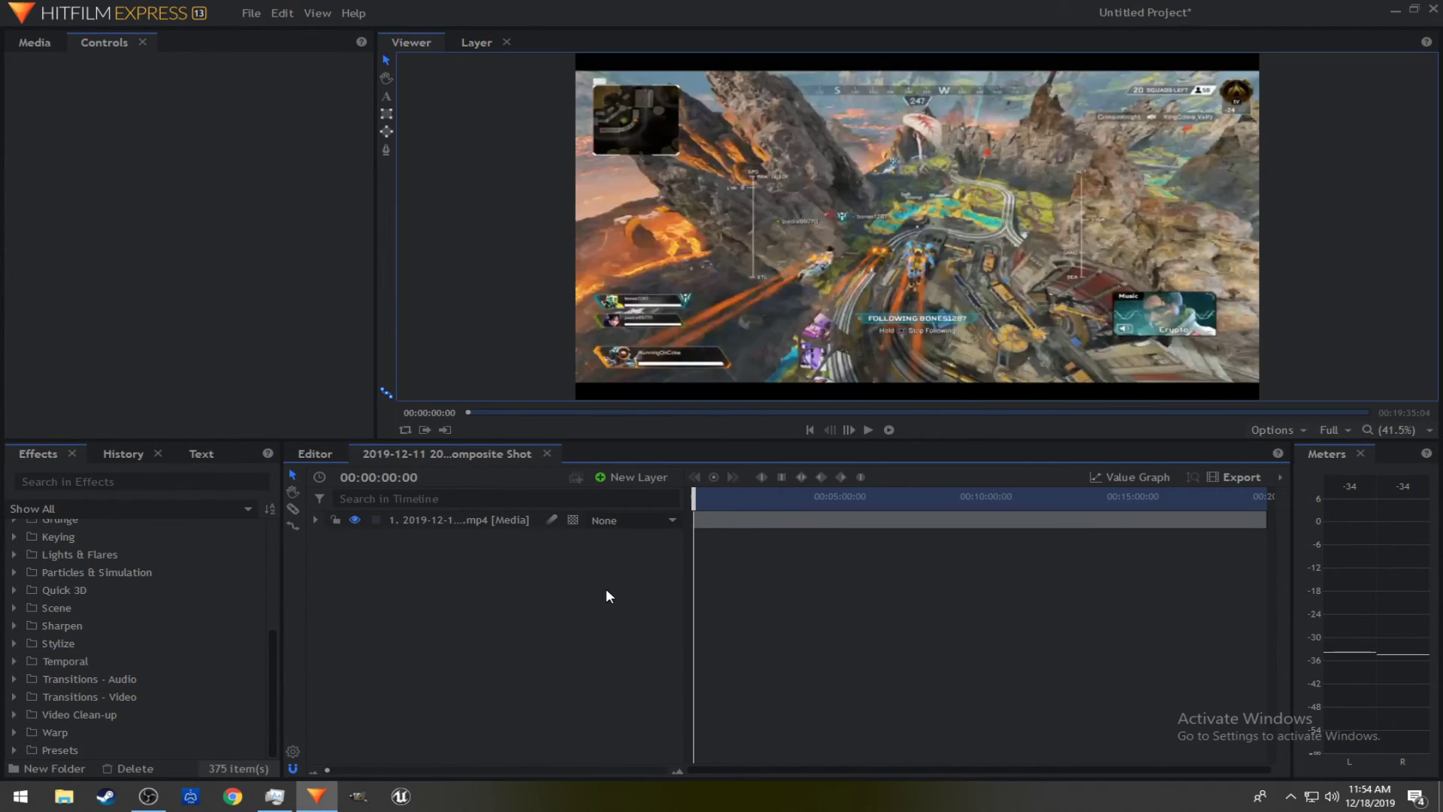
pyautogui.click(546, 454)
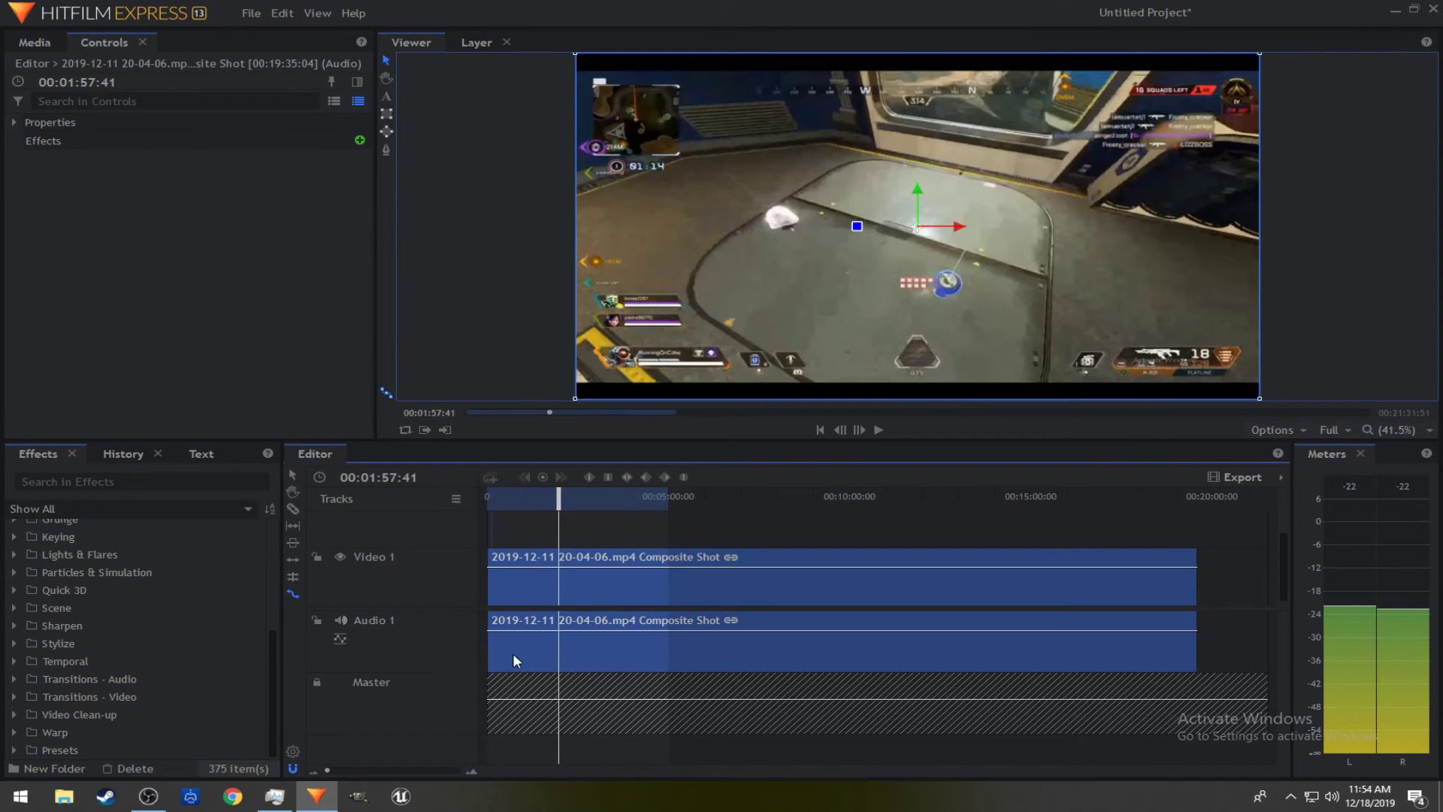
pyautogui.moveTo(604, 630); pyautogui.dragTo(602, 632)
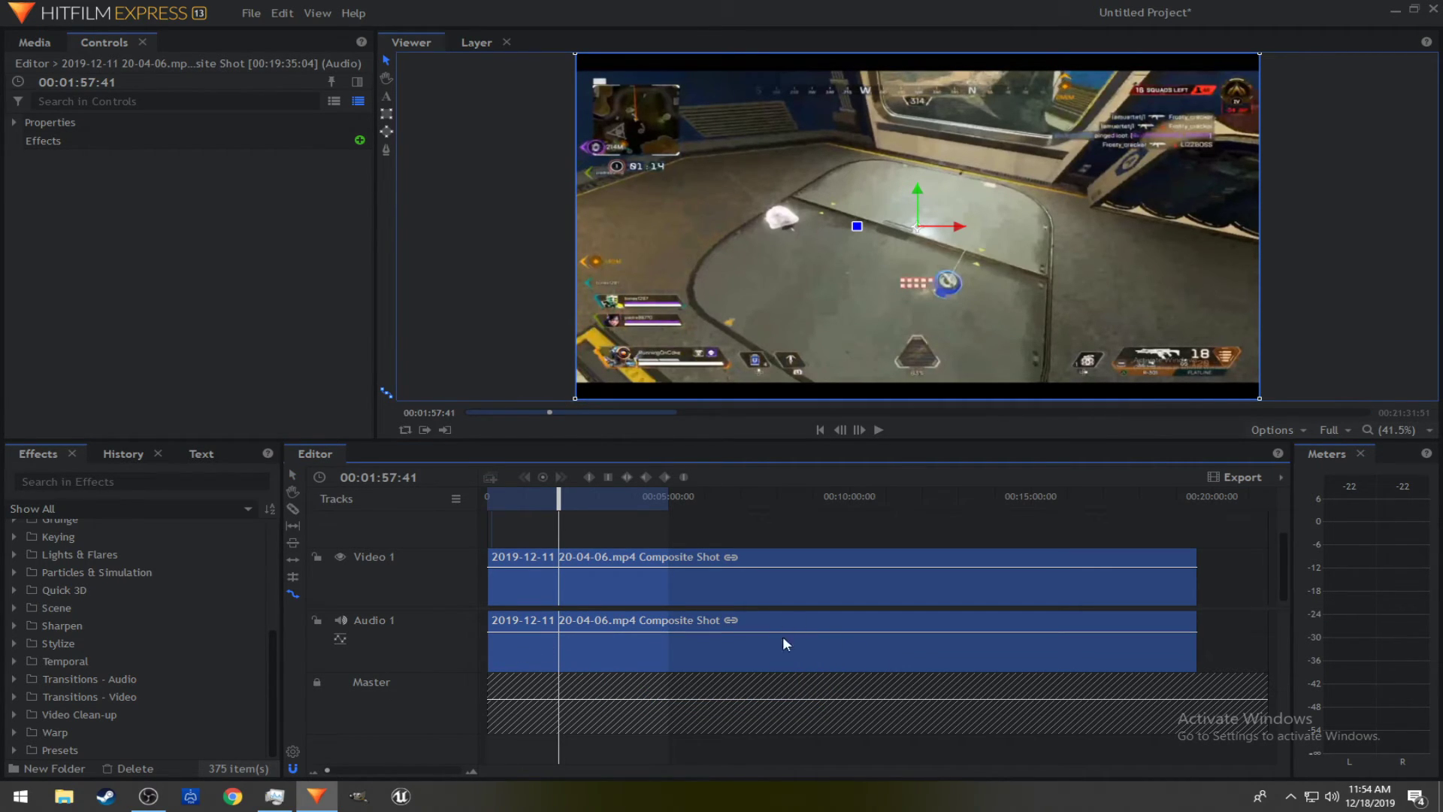
pyautogui.moveTo(782, 635); pyautogui.dragTo(726, 656)
pyautogui.click(572, 709)
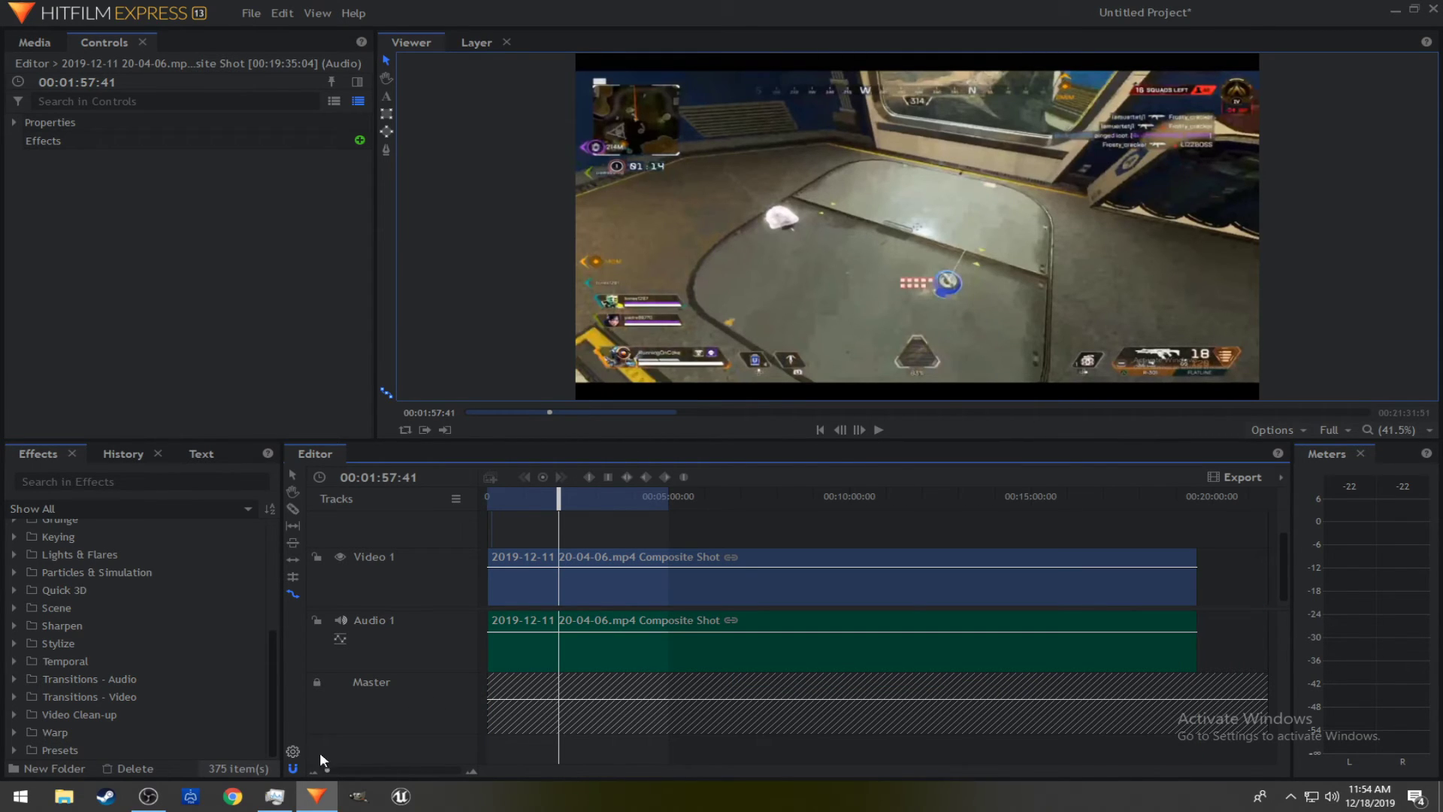
# Examine the timeline settings and the track display options, including Video Size, Audio Size and Preview Mode.
pyautogui.click(293, 751)
pyautogui.click(897, 570)
pyautogui.click(453, 502)
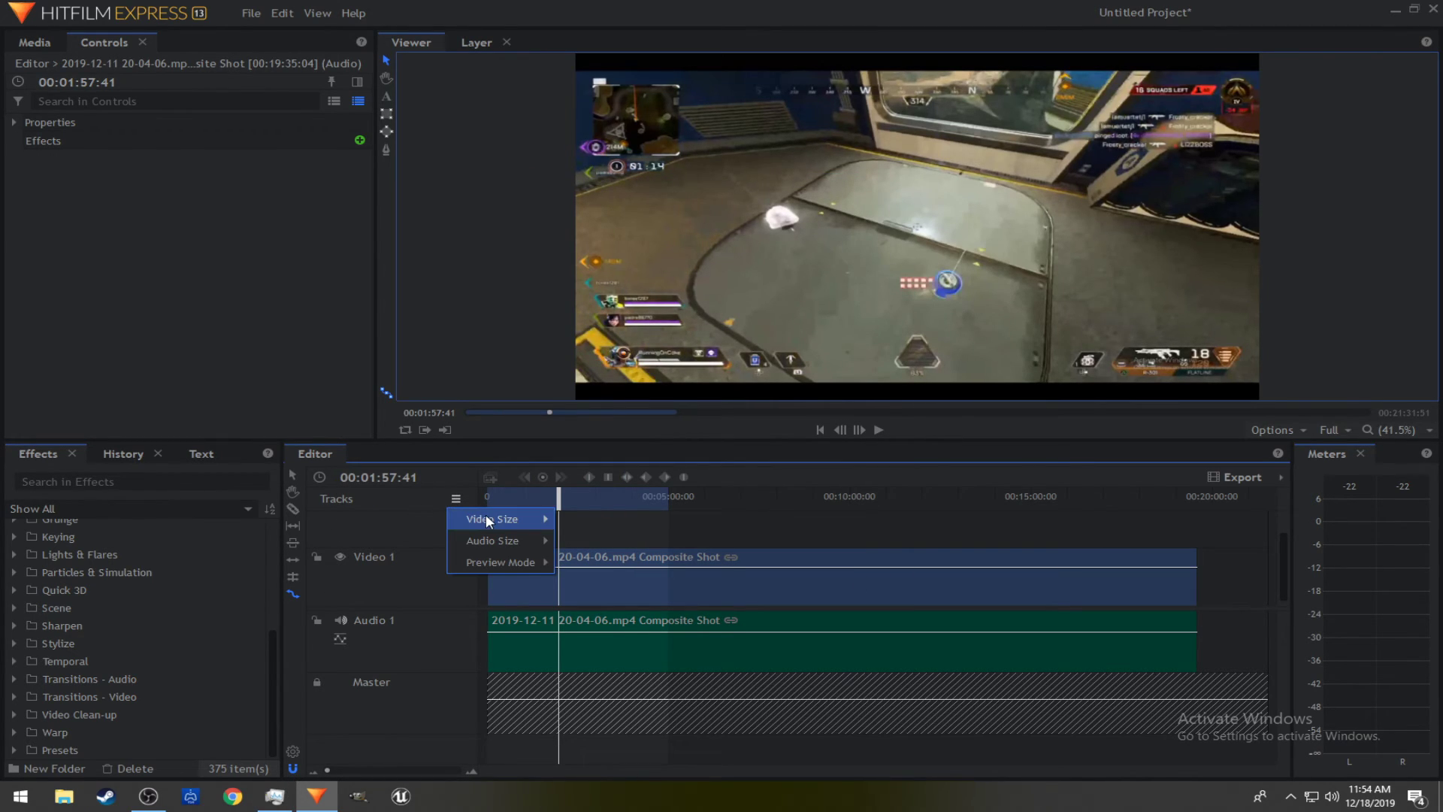
pyautogui.moveTo(493, 542)
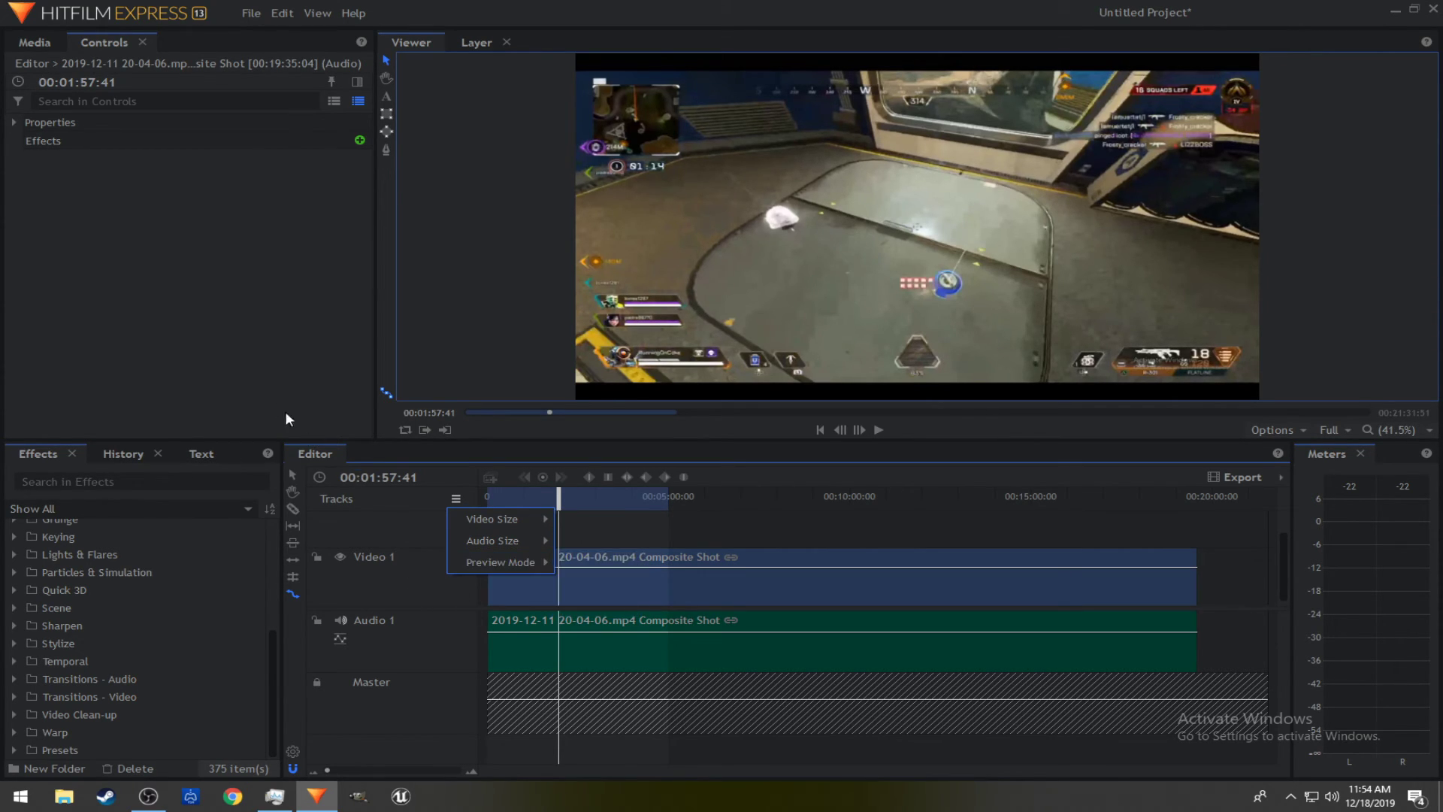
pyautogui.click(218, 350)
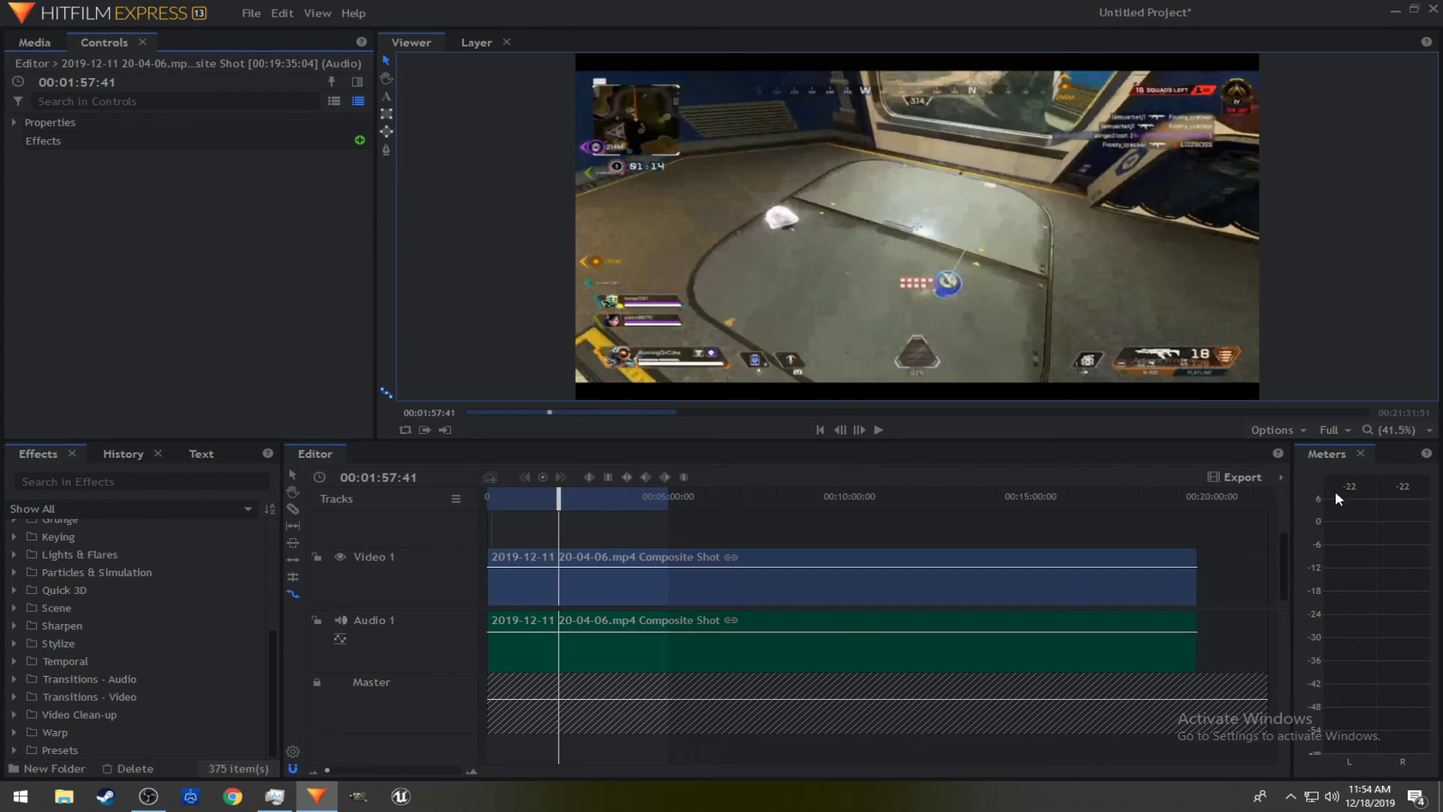
# Review the Viewer's playback resolution and quality choices, its display options such as Color Channels and Set Screen, and its zoom levels.
pyautogui.click(1350, 430)
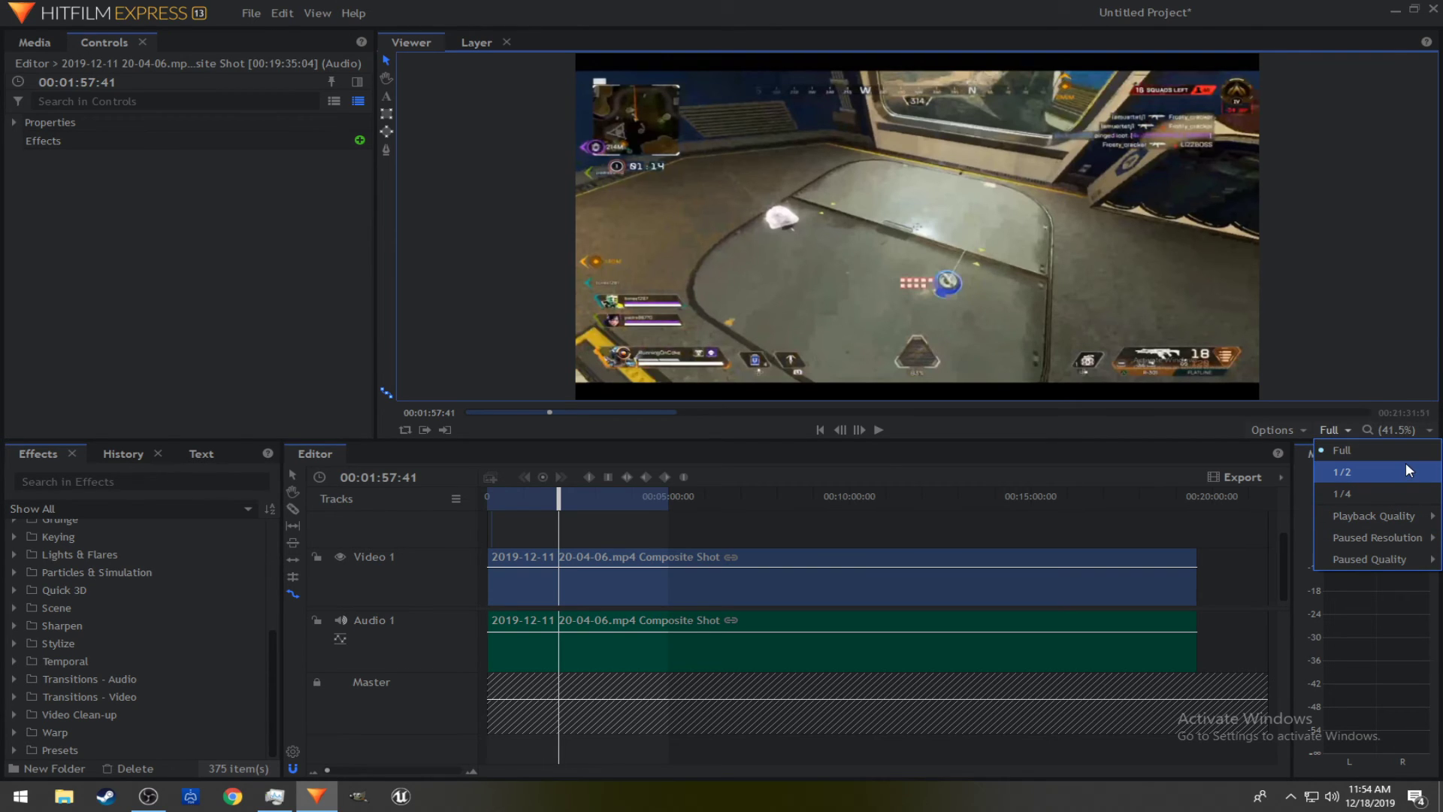
pyautogui.moveTo(1391, 513)
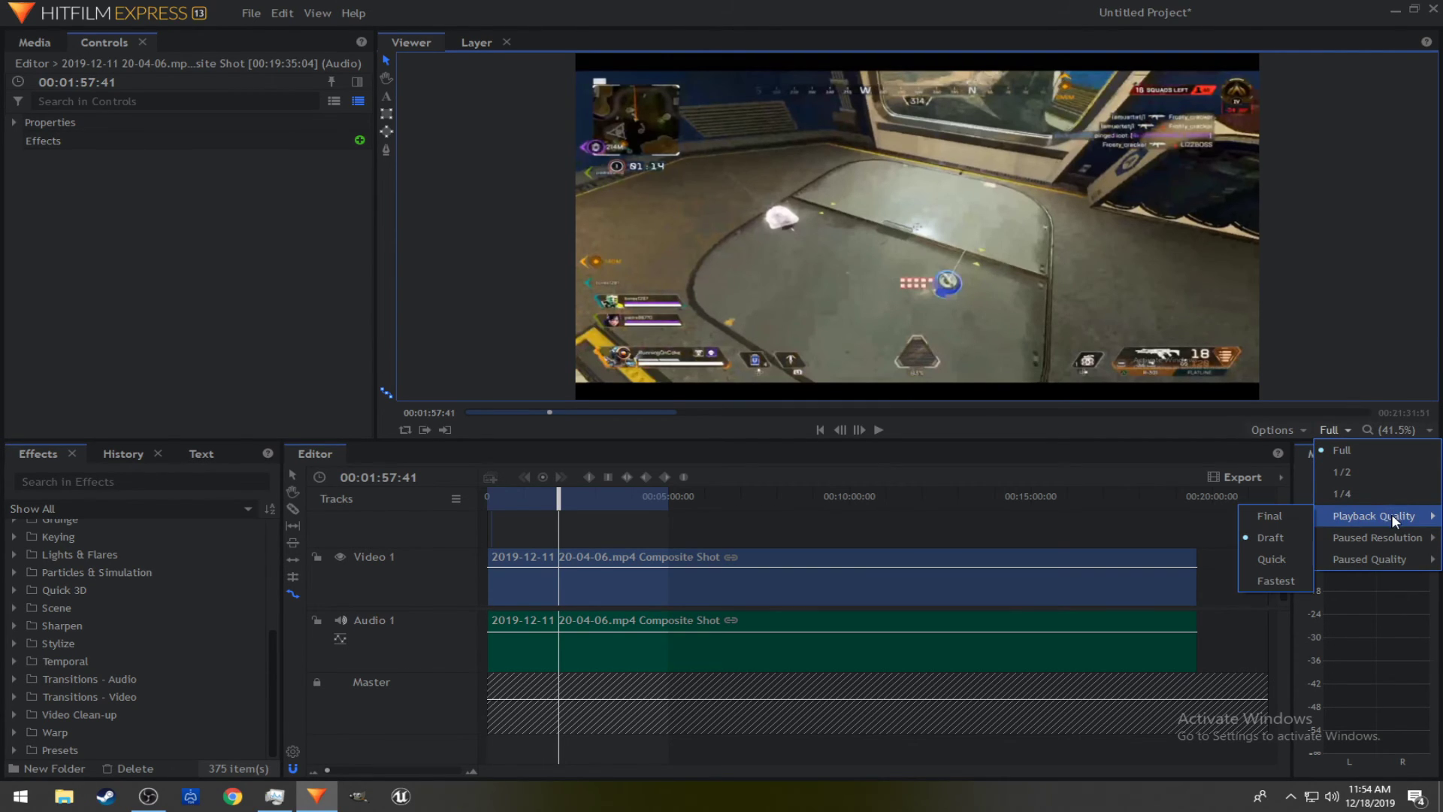
pyautogui.moveTo(1361, 538)
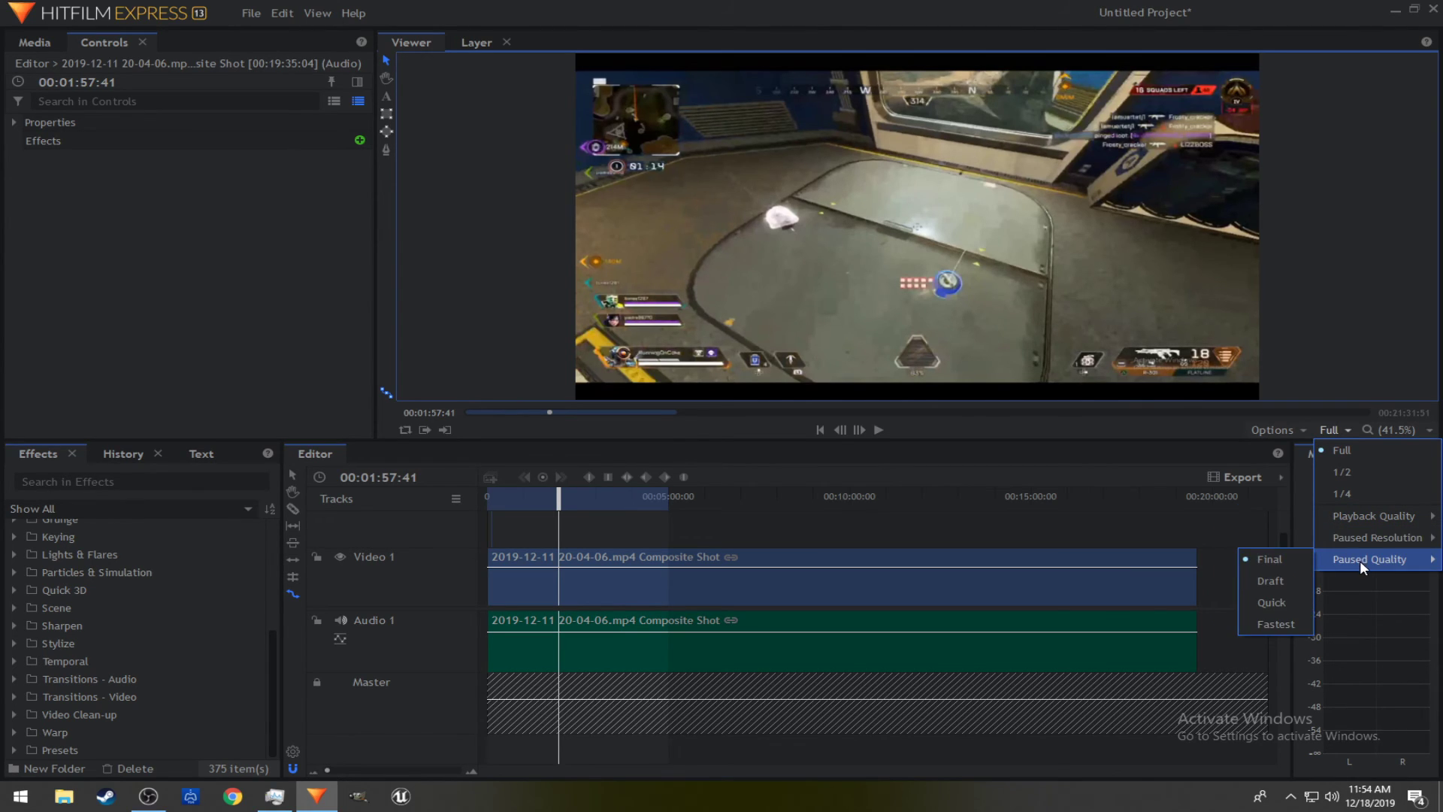
pyautogui.click(1272, 429)
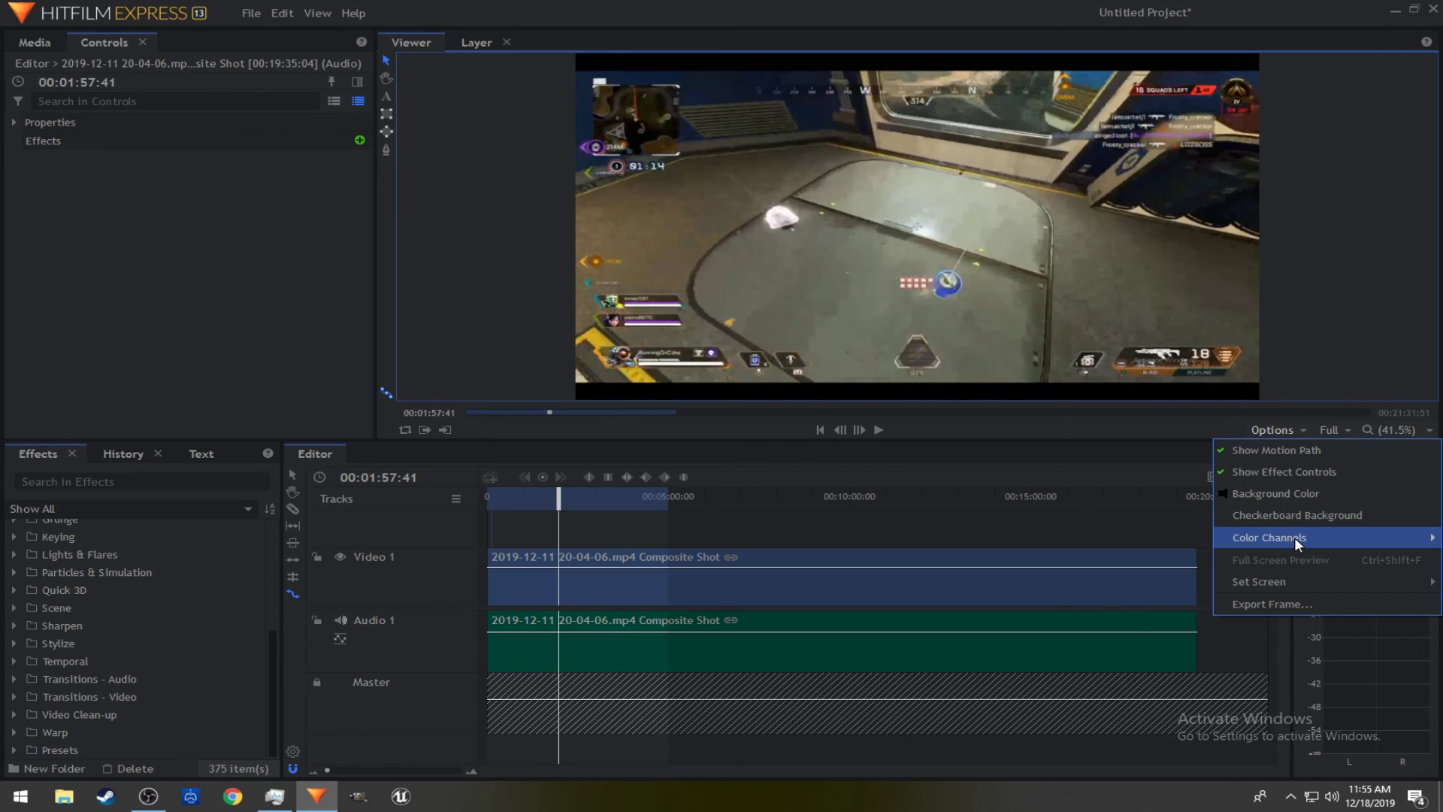
pyautogui.moveTo(1294, 537)
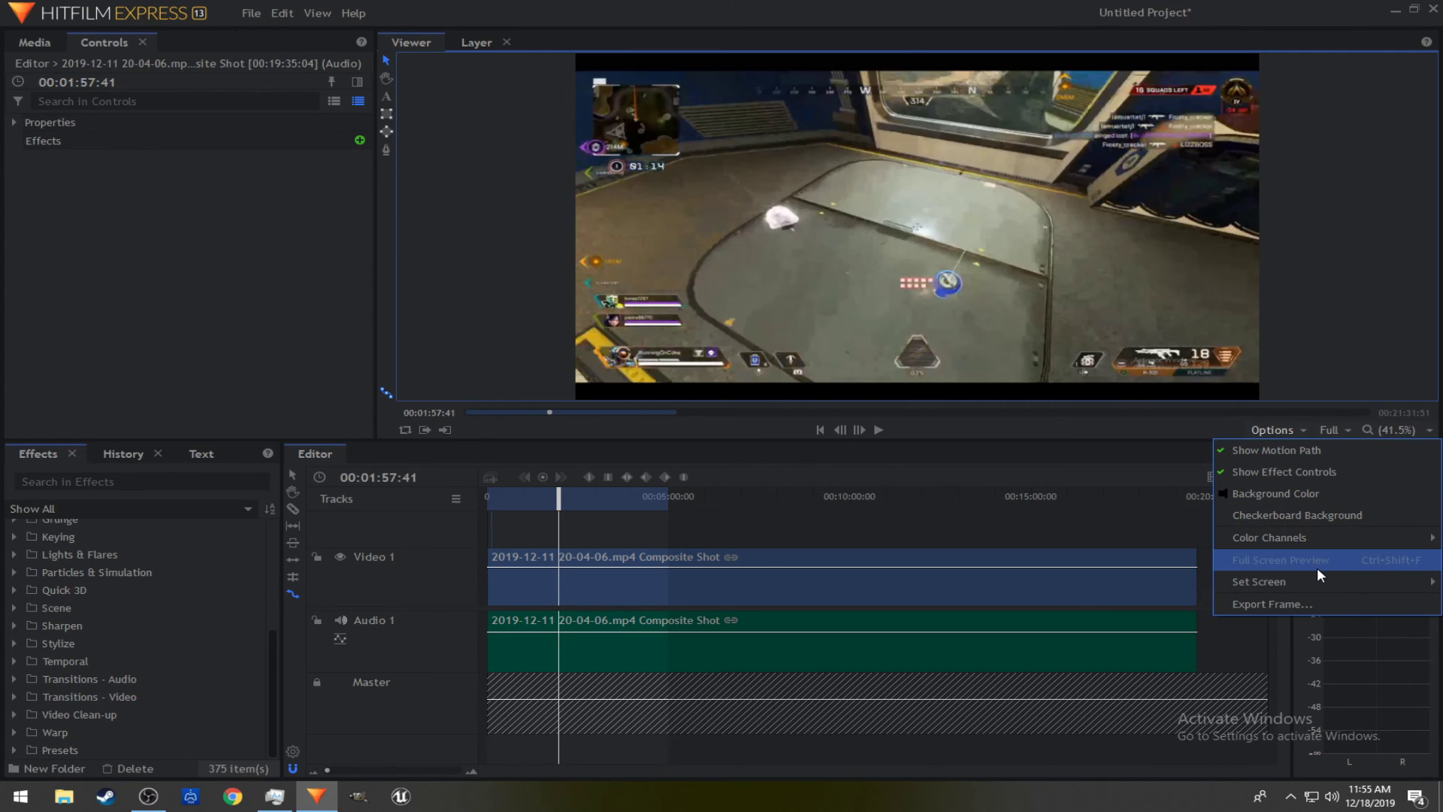
pyautogui.moveTo(1317, 580)
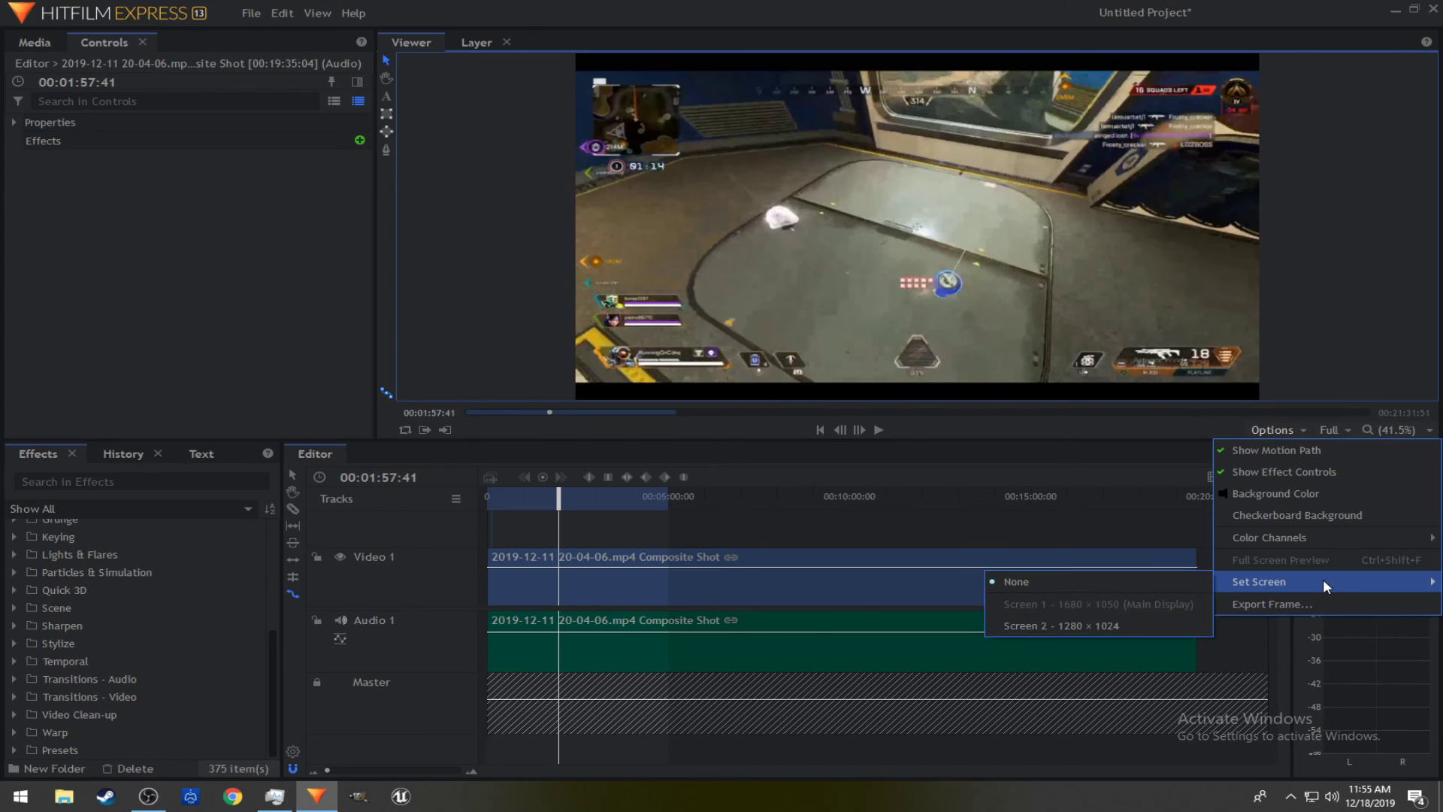
pyautogui.click(1151, 457)
pyautogui.click(1405, 433)
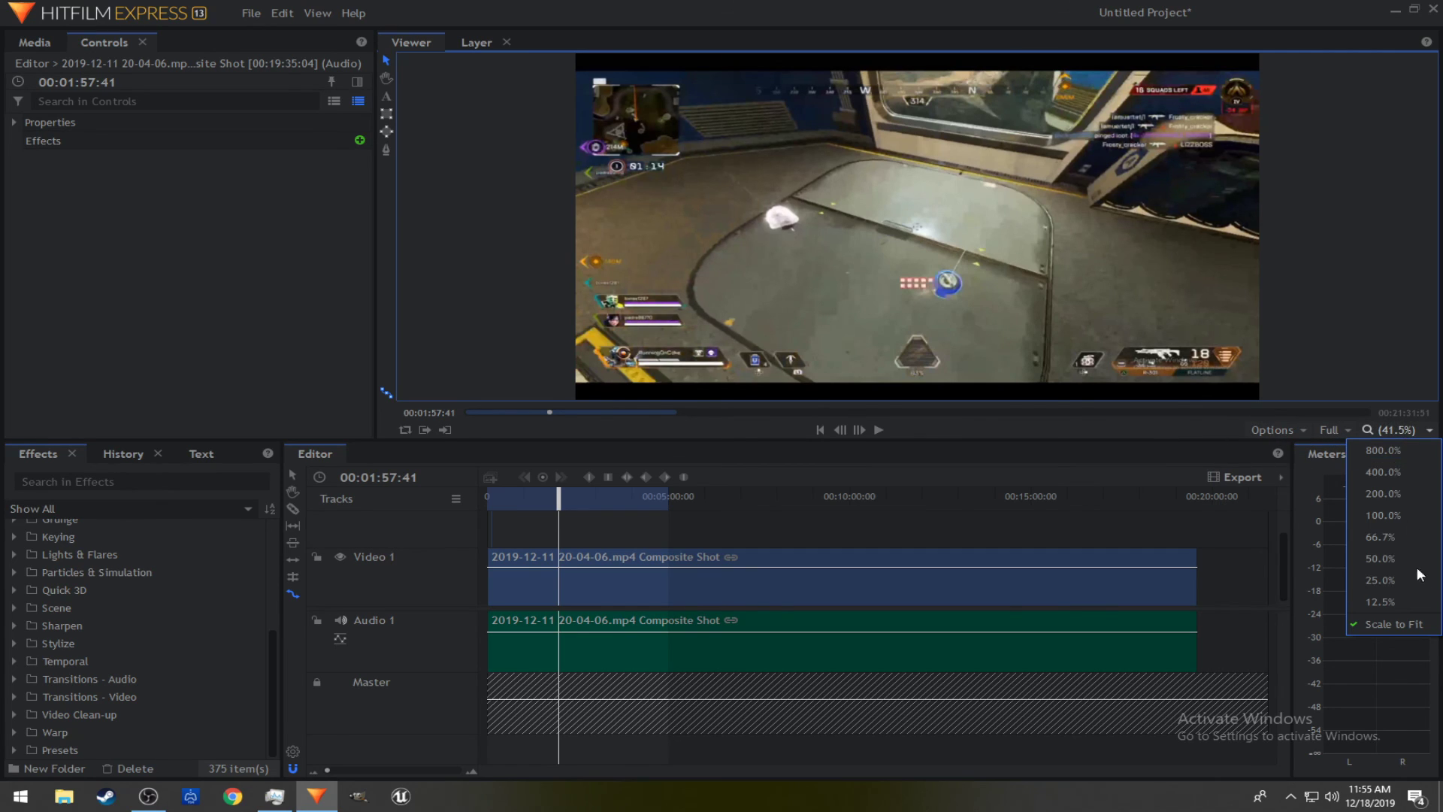
pyautogui.click(978, 435)
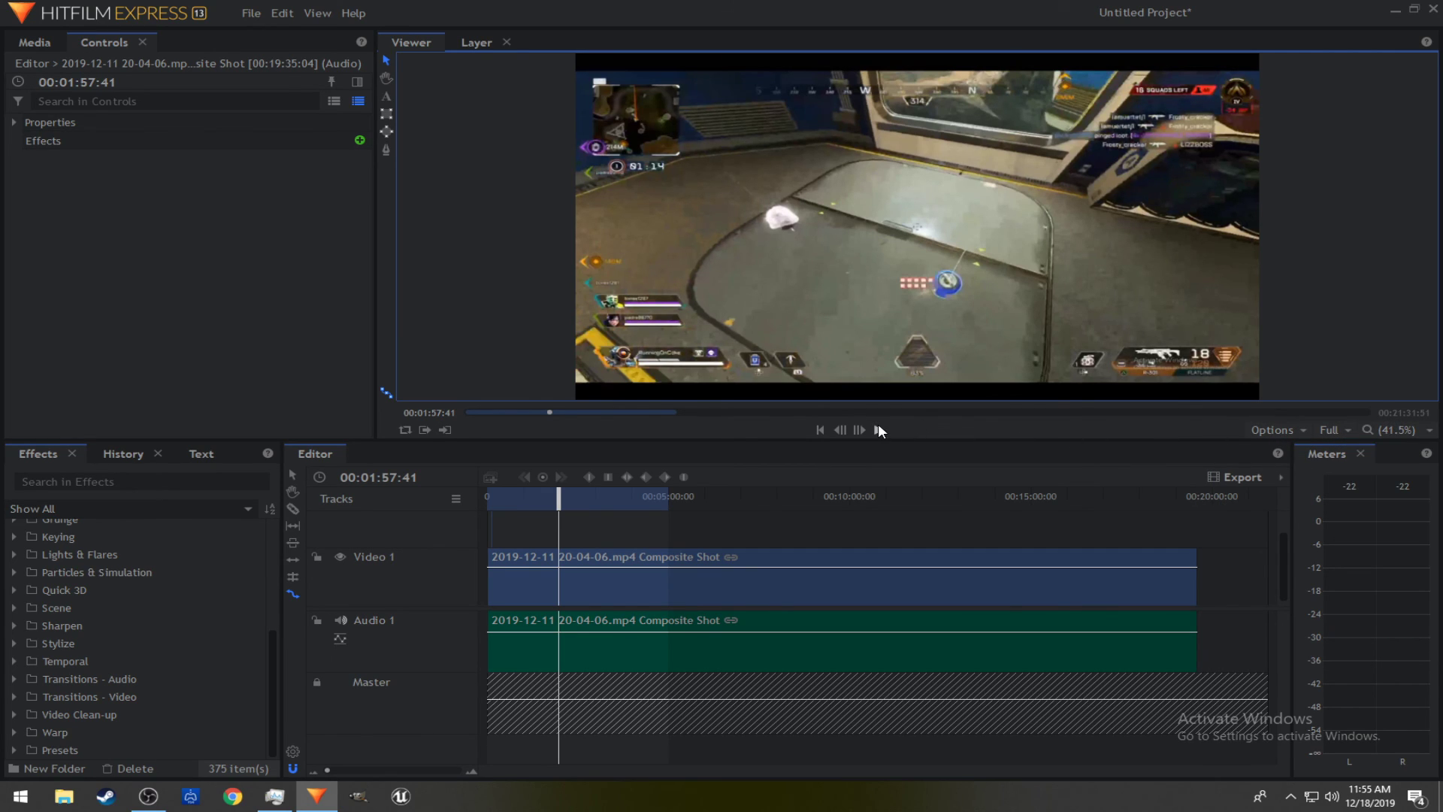